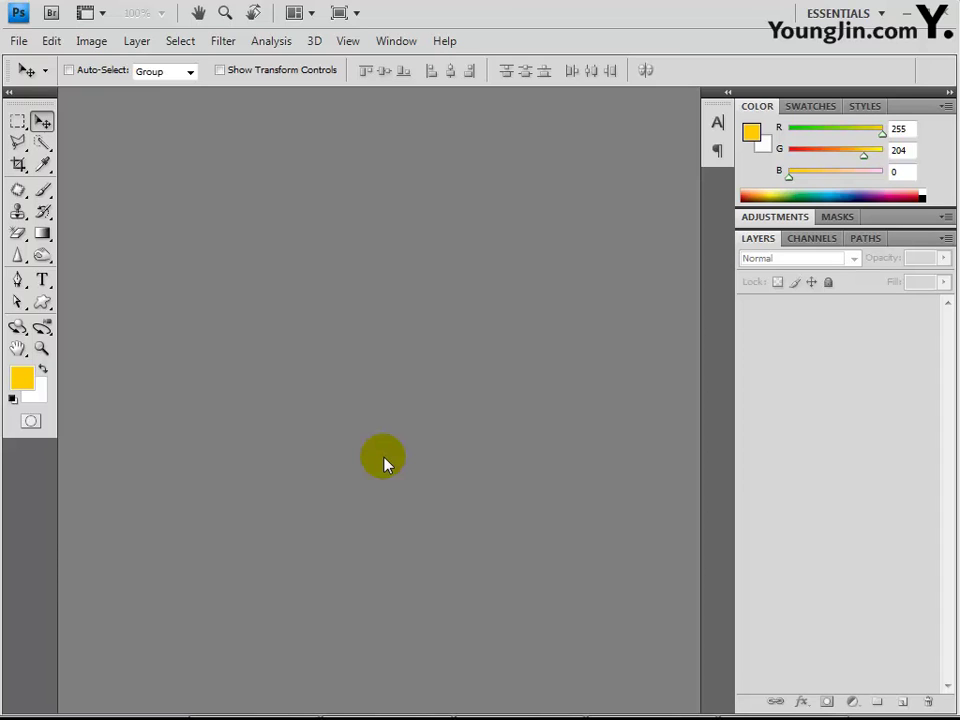
Create a new blank document 600 pixels wide and 400 pixels high.
key(ctrl+n)
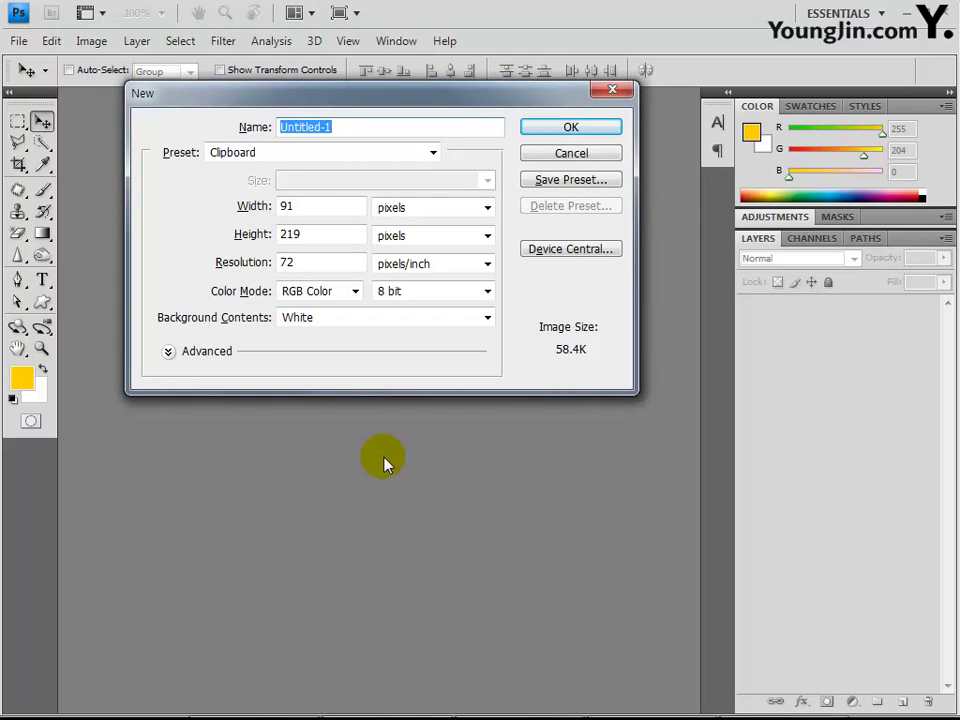
drag(321, 207, 155, 198)
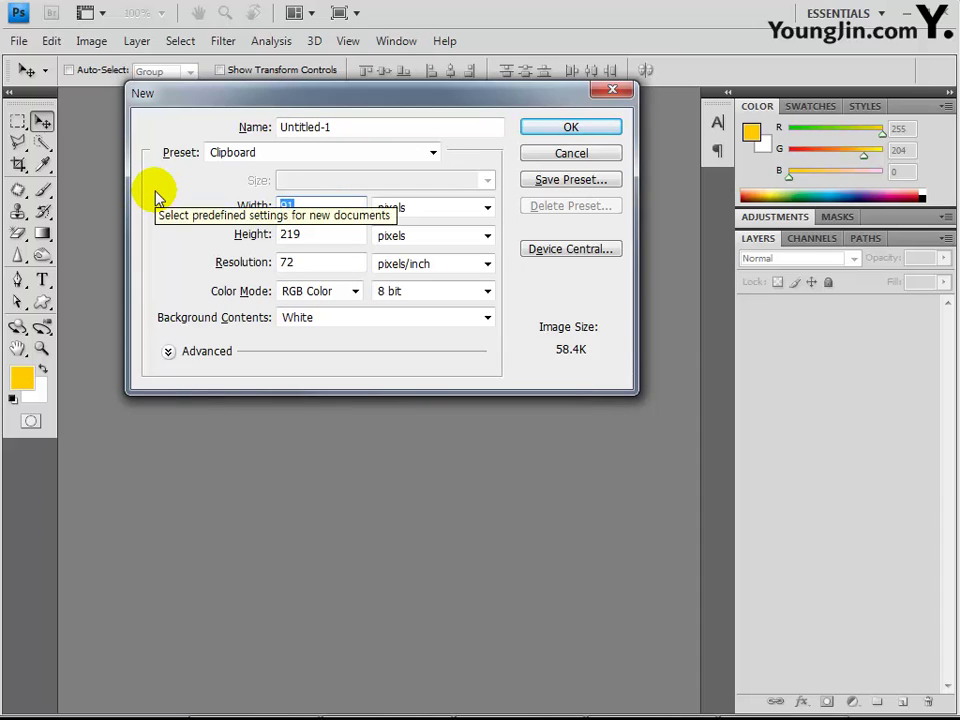
text(600)
key(Tab)
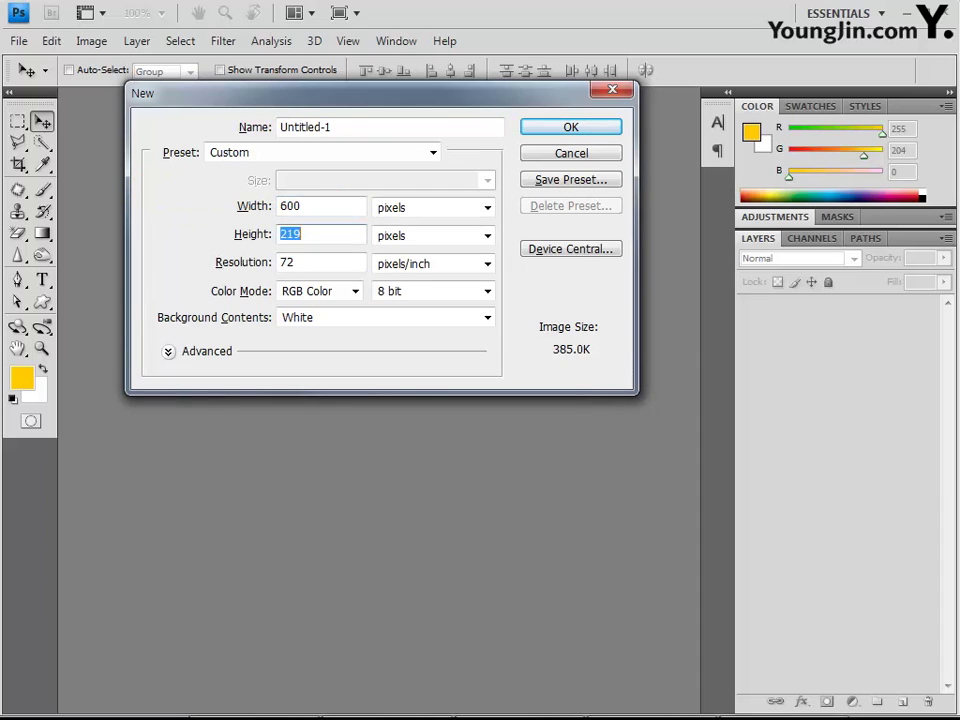
text(400)
key(Return)
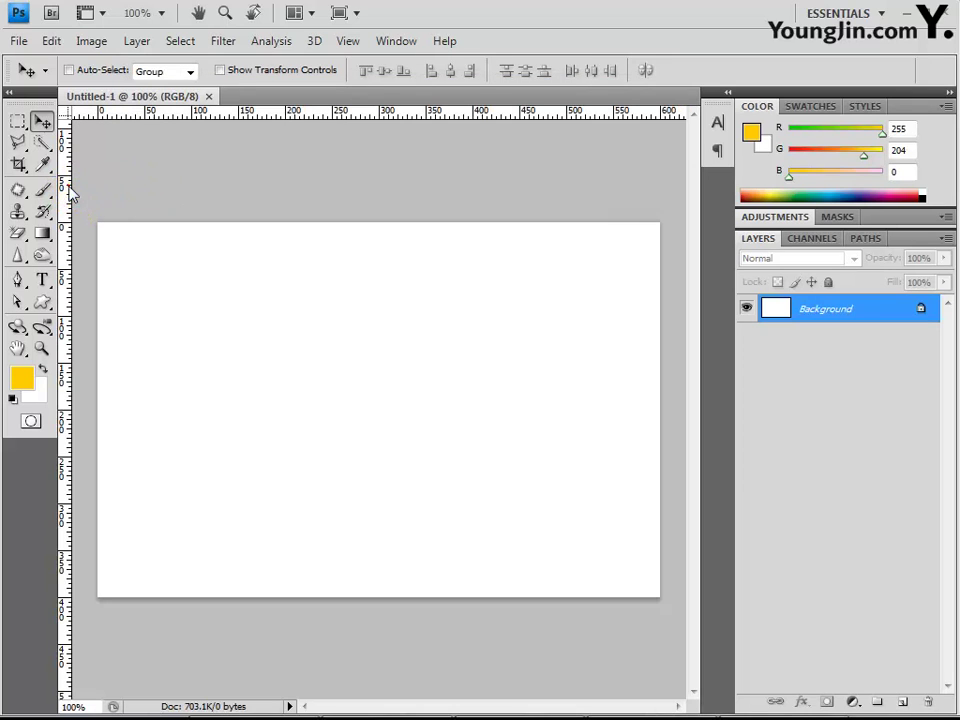
Add vertical guides at 100, 200, 300, 400 and 500 pixels and horizontal guides at 100, 200 and 300 pixels.
drag(69, 189, 285, 180)
drag(64, 186, 378, 186)
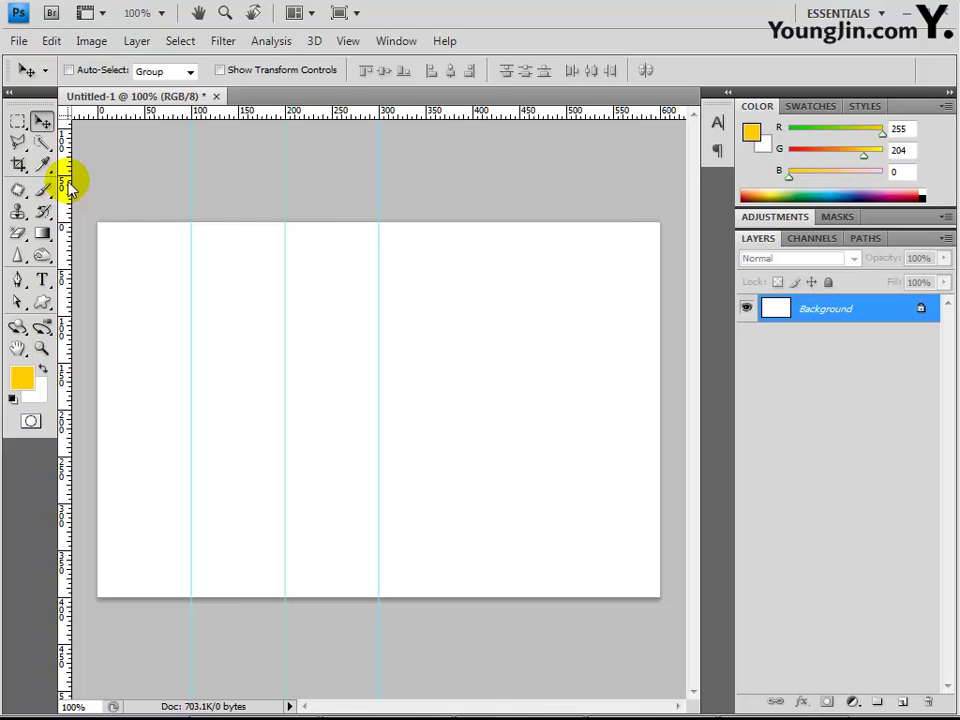
drag(69, 186, 566, 188)
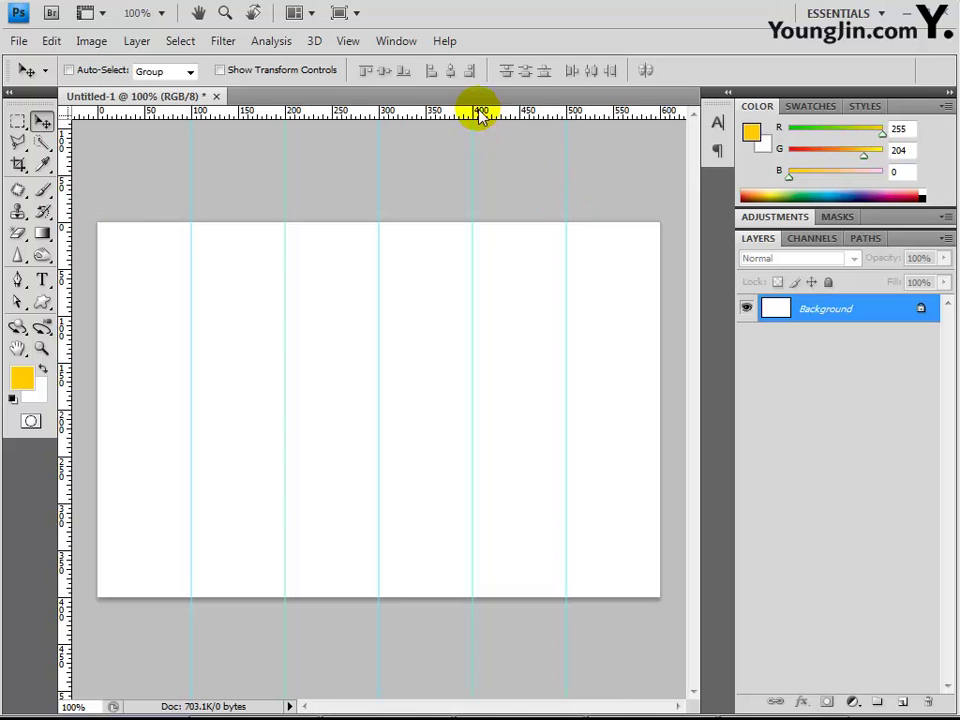
drag(480, 111, 447, 314)
drag(463, 117, 441, 408)
drag(441, 132, 424, 502)
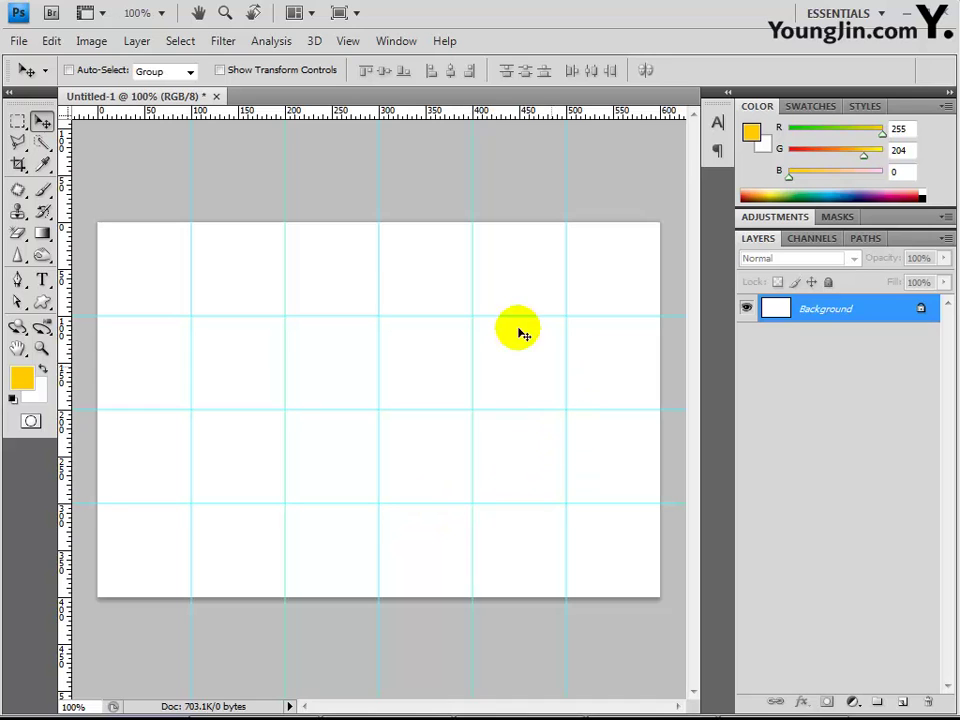
Save the document in the PART04 folder in Photoshop PSD format as G123456-이름-4.
click(18, 41)
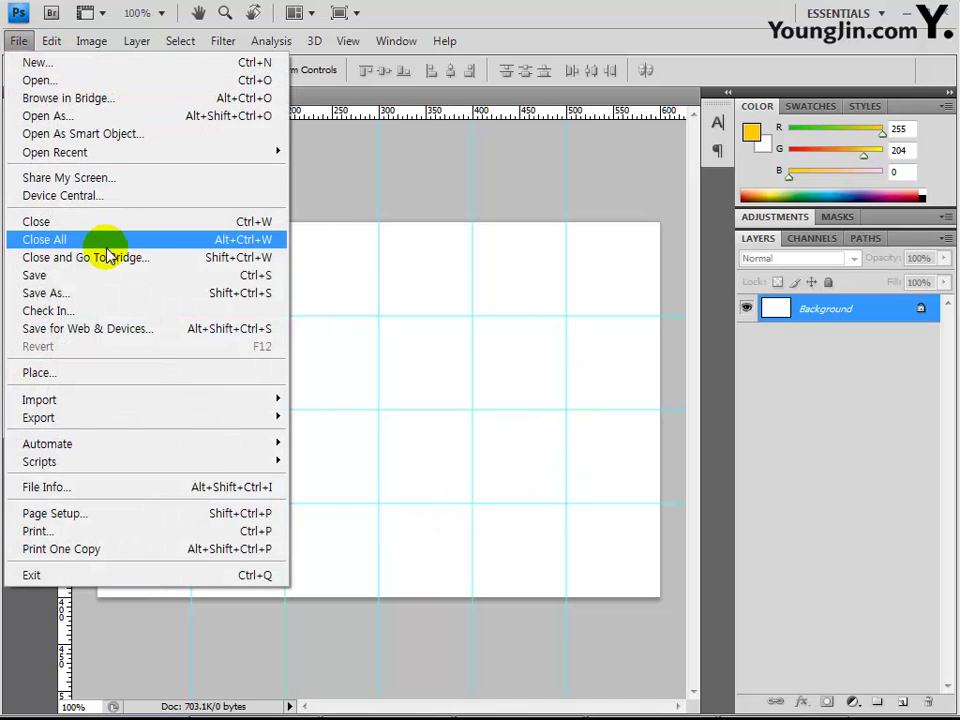
click(105, 293)
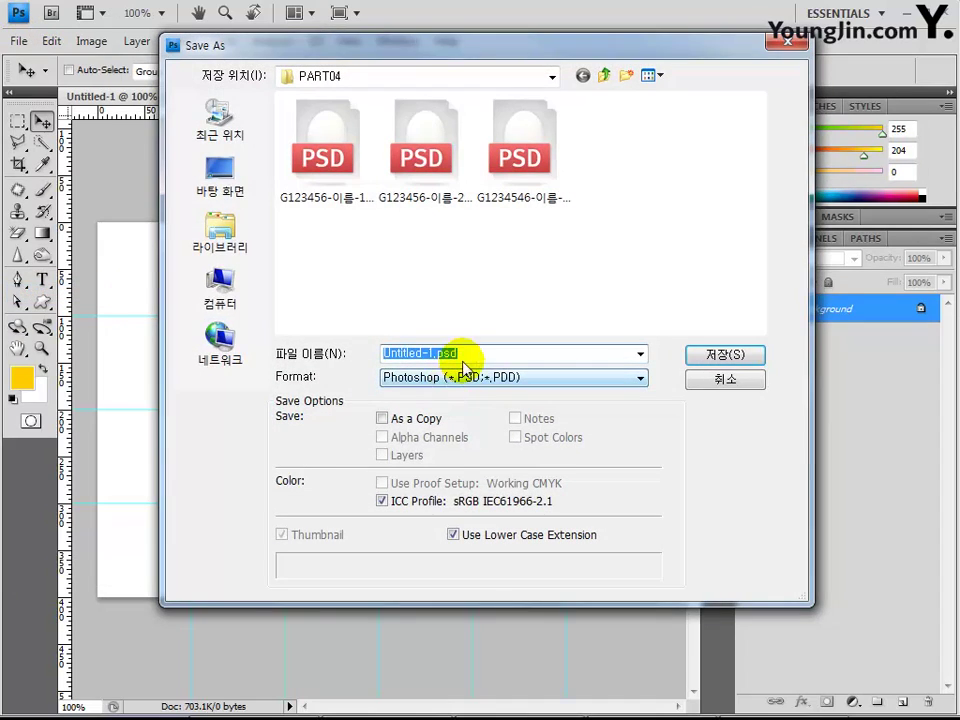
text(G)
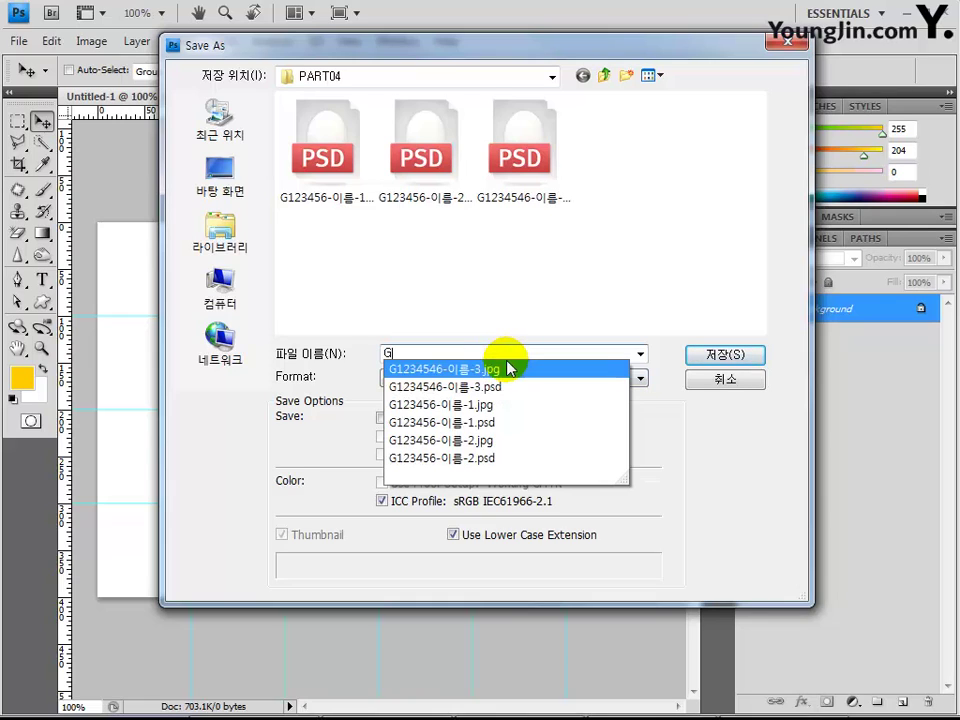
text(123456-)
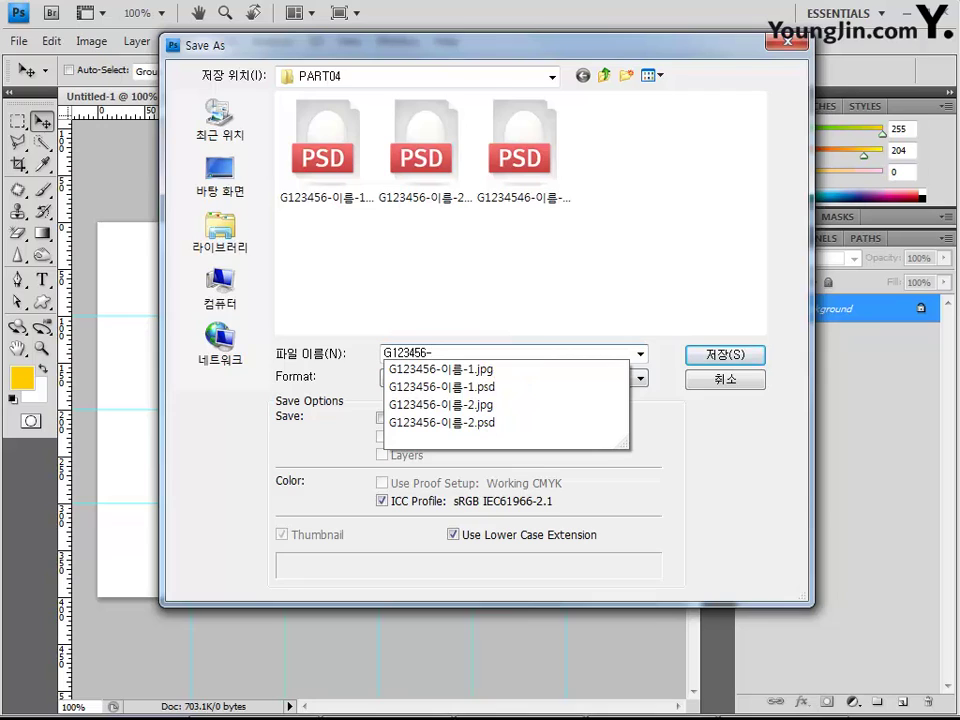
text(이름-4)
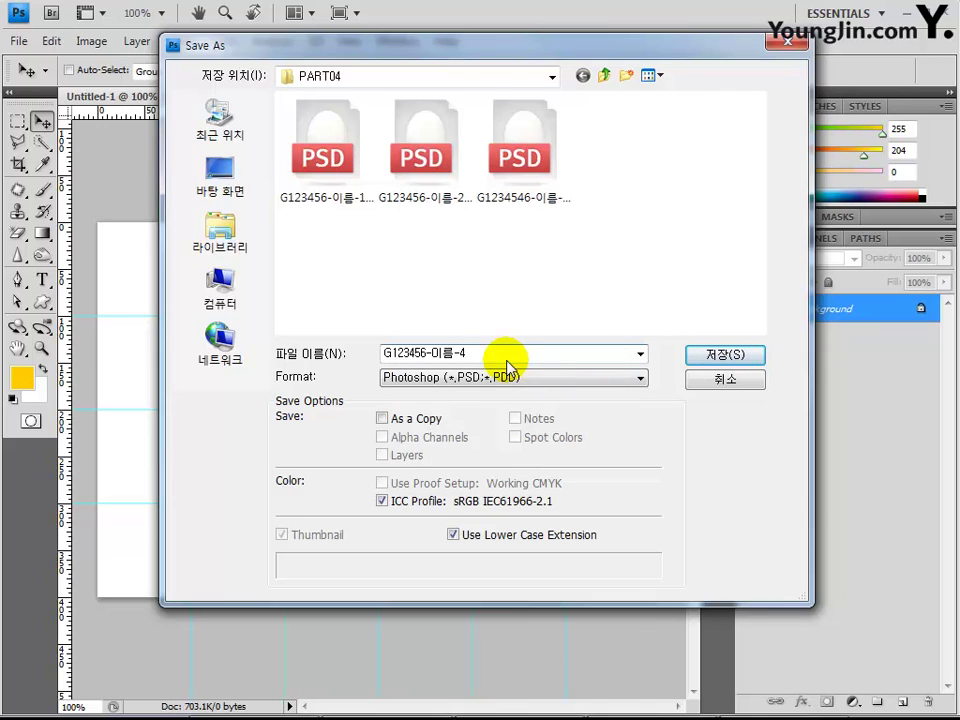
key(Return)
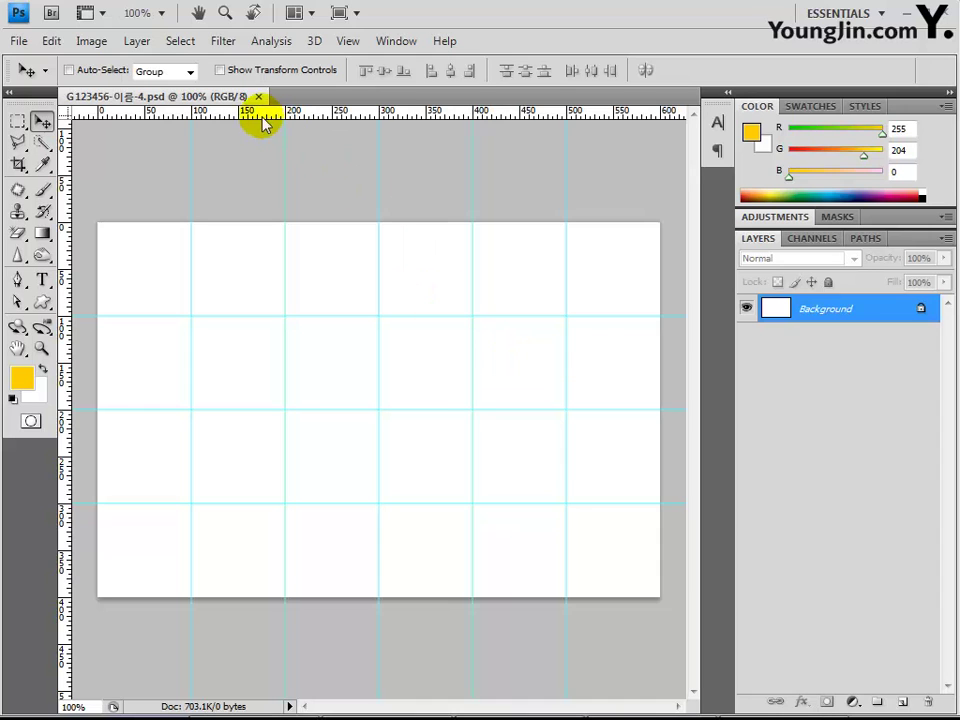
Open the five images from 2급-9.JPG through 2급-13.JPG in the chapter05 folder.
click(20, 43)
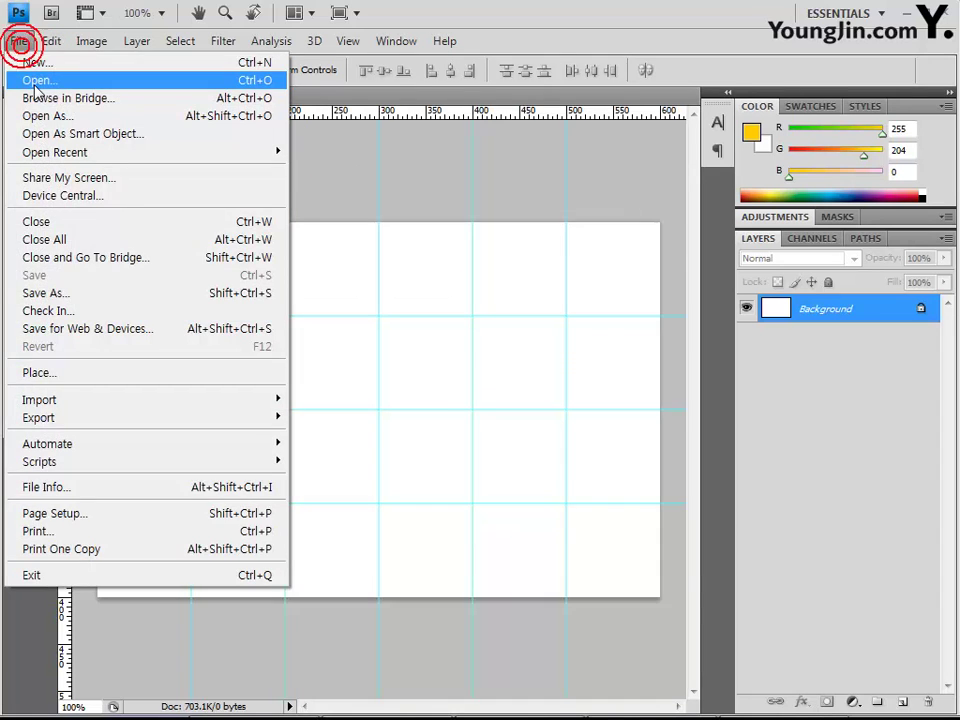
click(30, 77)
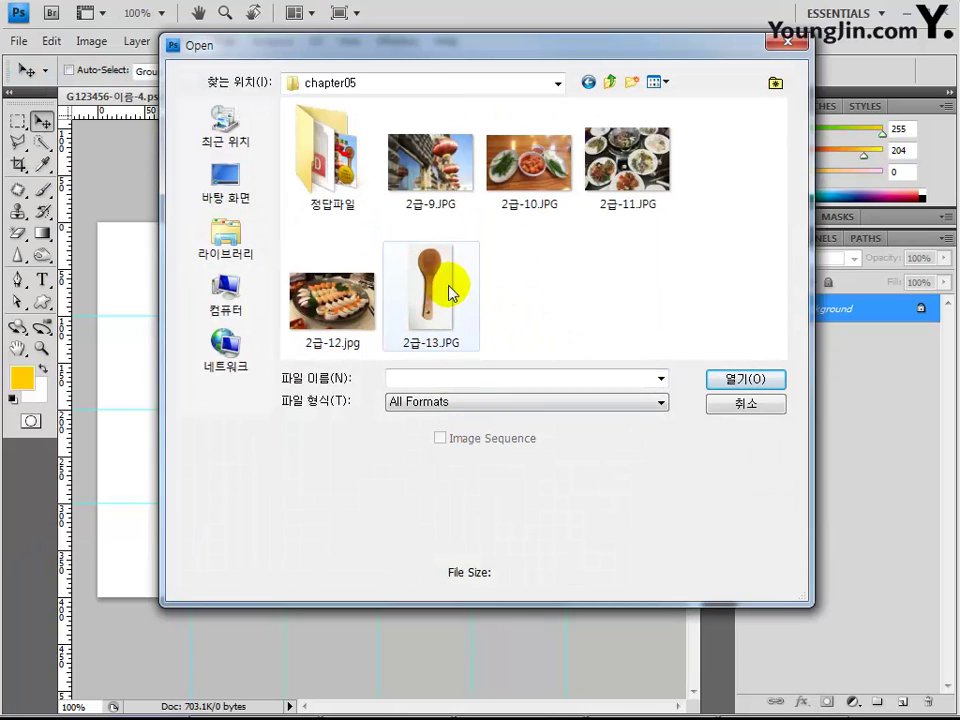
click(420, 172)
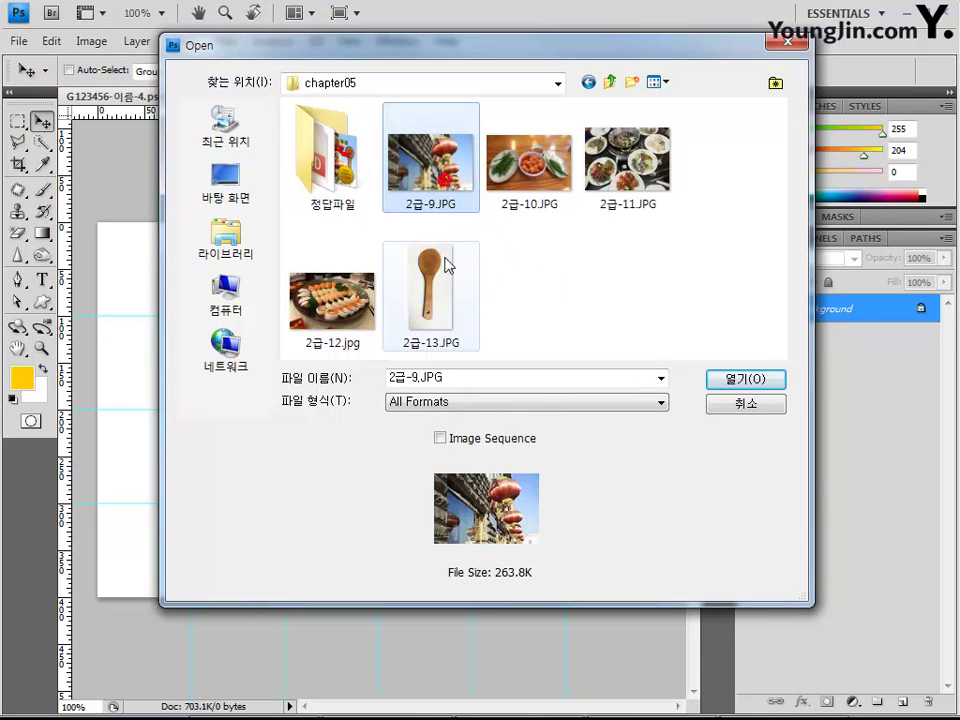
shift+click(450, 342)
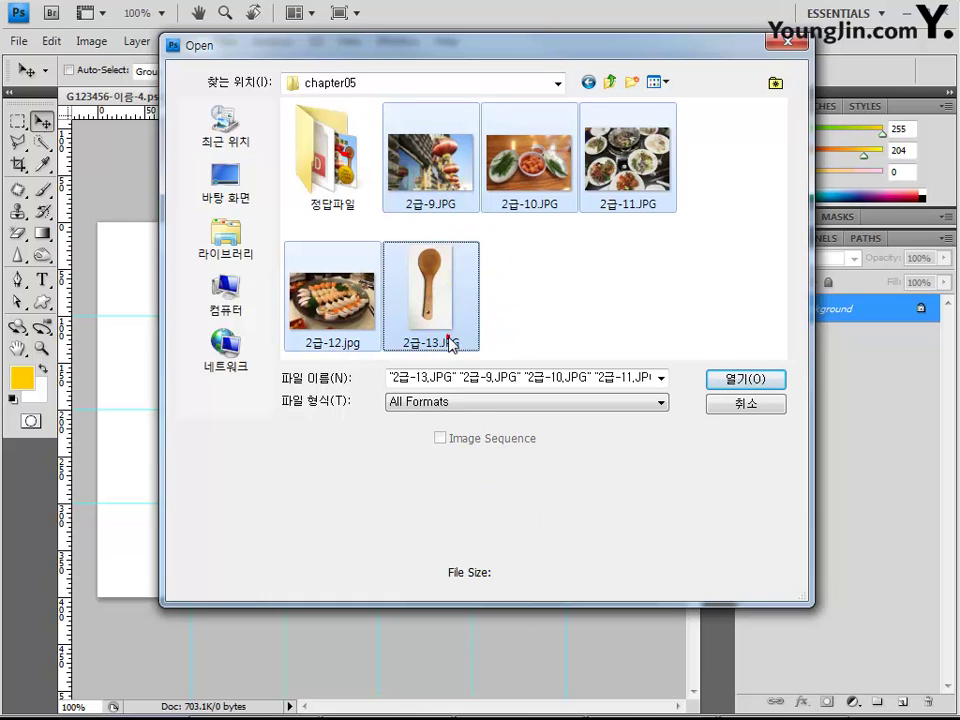
click(722, 379)
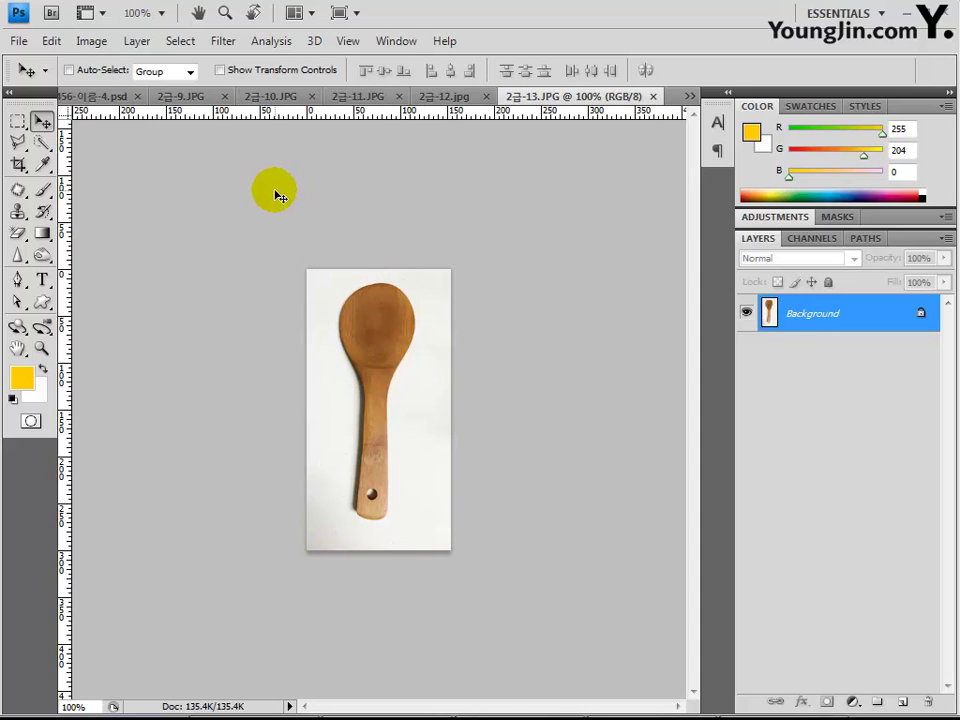
Copy the entire 2급-9.JPG lantern photo and paste it into the G123456-이름-4.psd document.
click(188, 97)
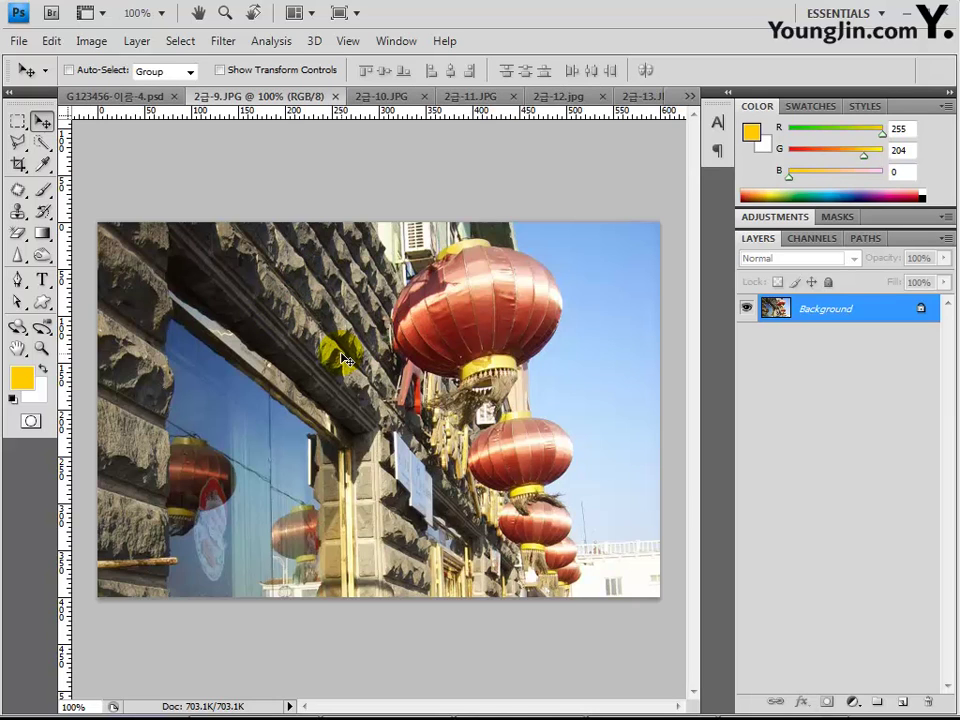
key(ctrl+a)
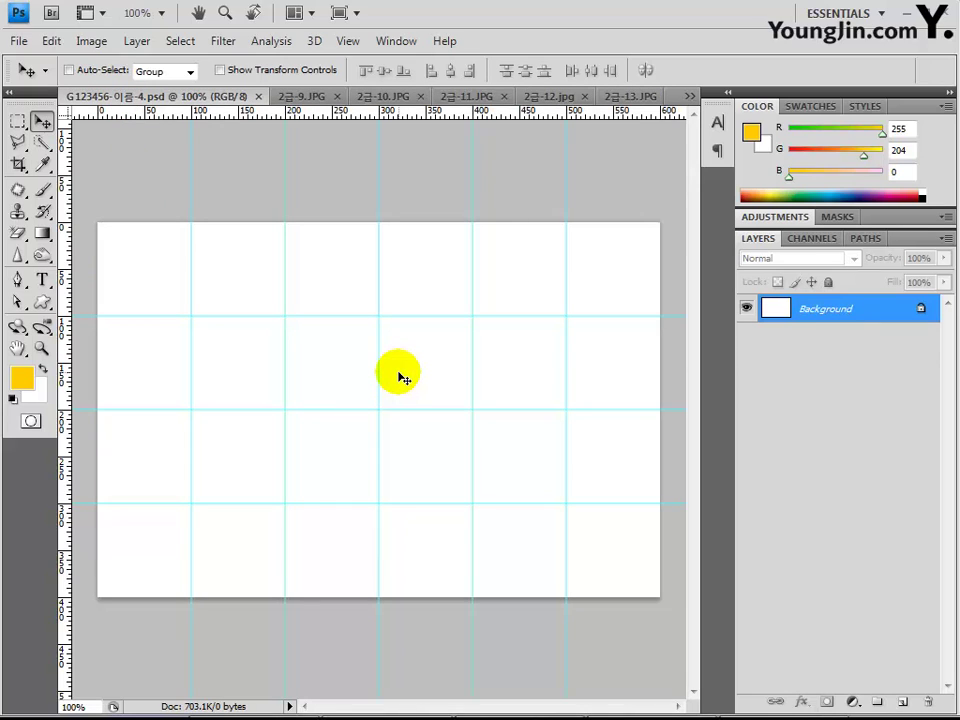
key(ctrl+v)
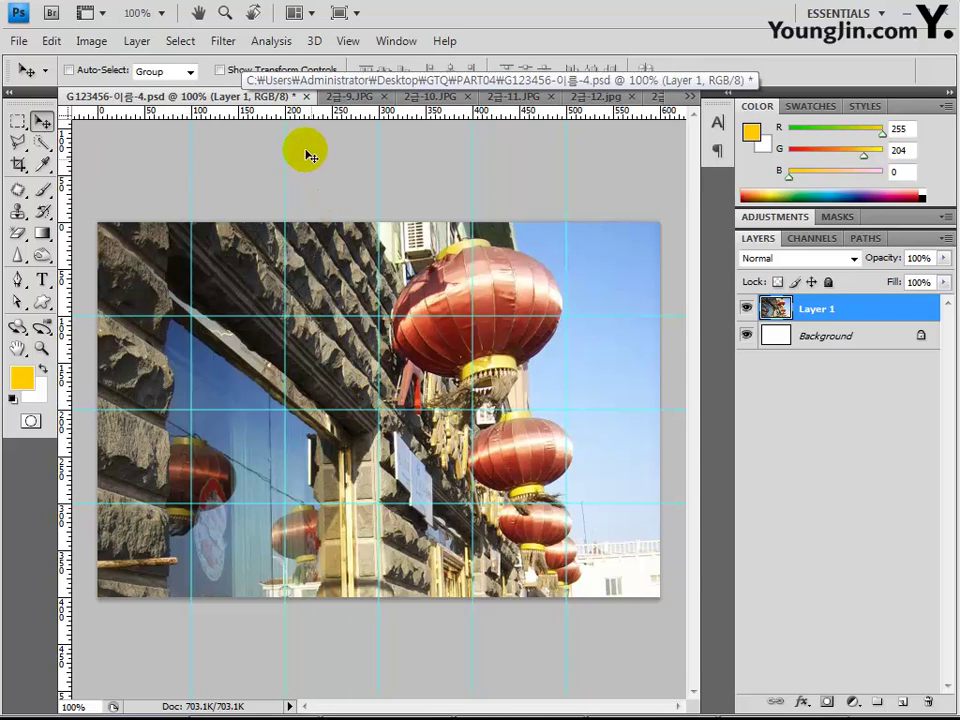
Apply the Film Grain filter to the lantern photo layer with Grain 4, Highlight Area 0 and Intensity 10.
click(224, 43)
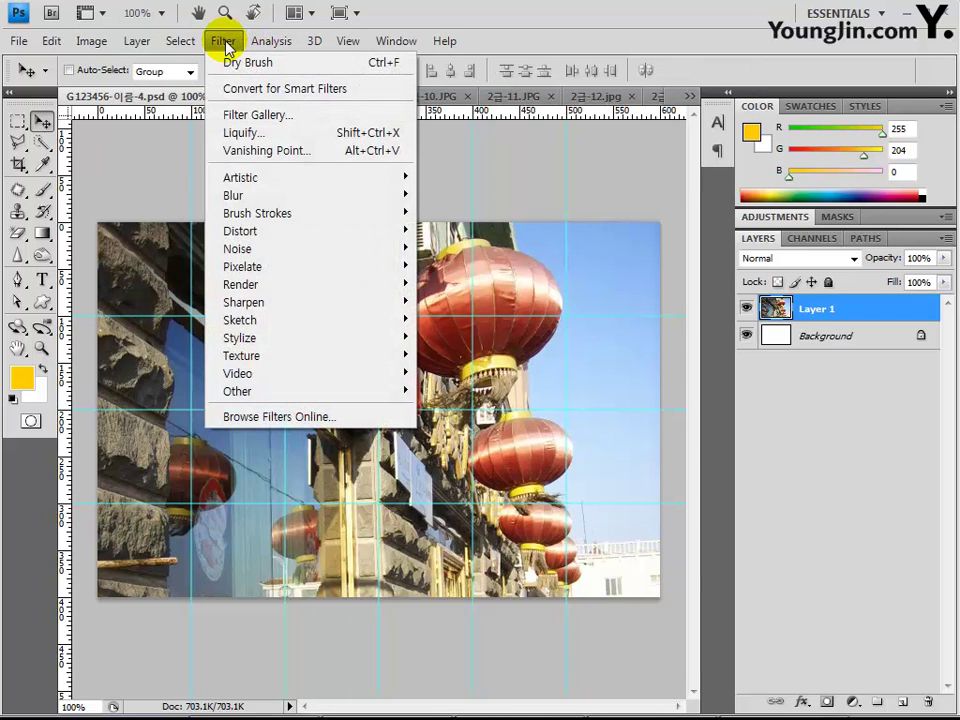
click(286, 181)
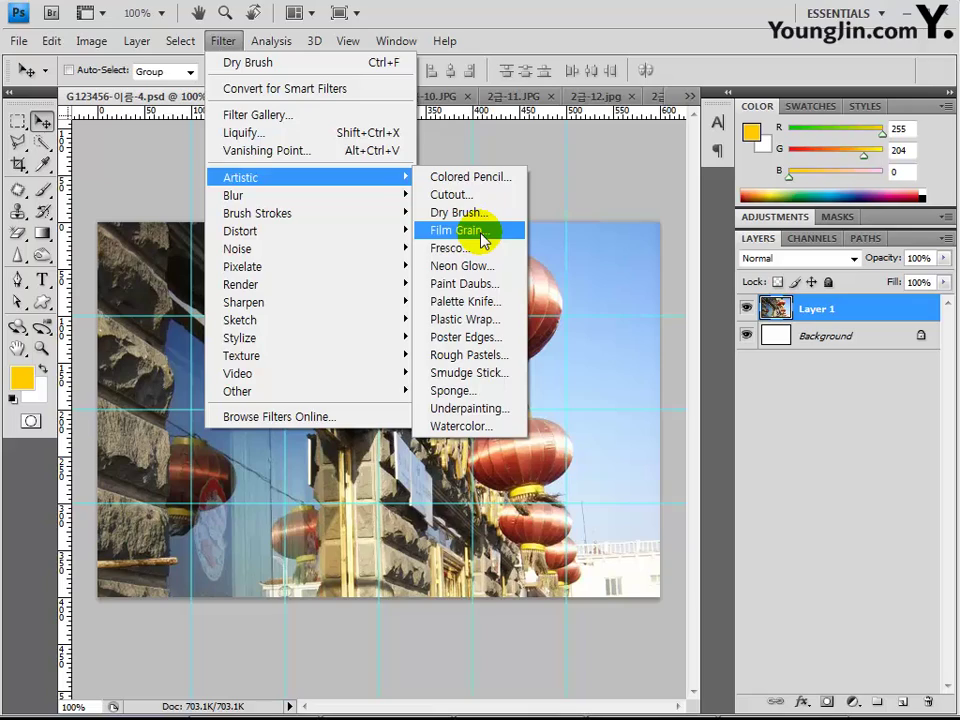
click(482, 234)
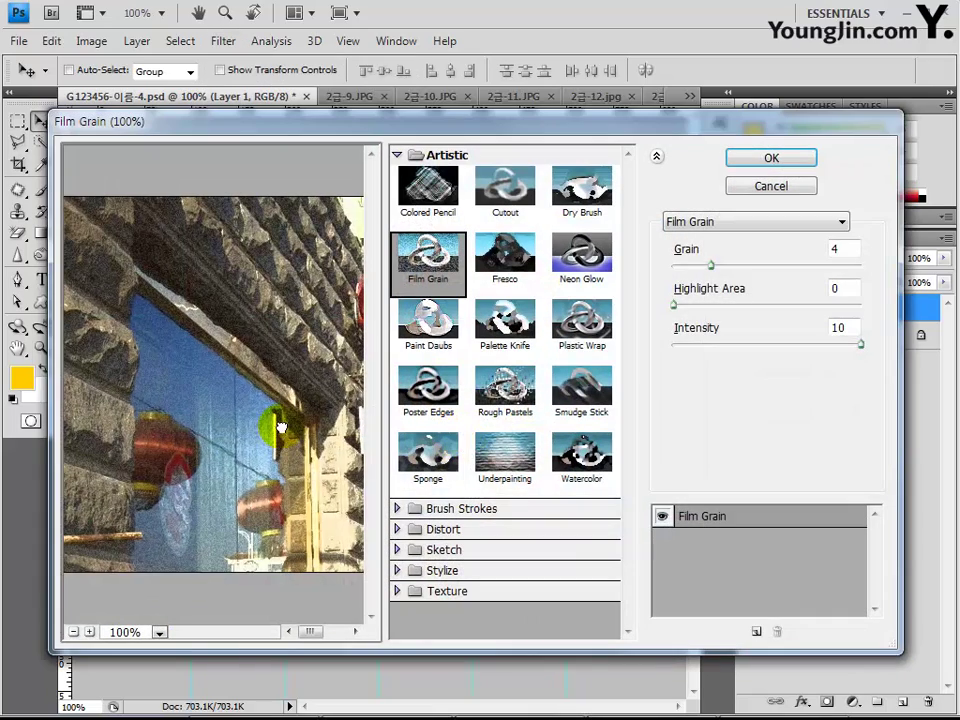
drag(281, 428, 245, 428)
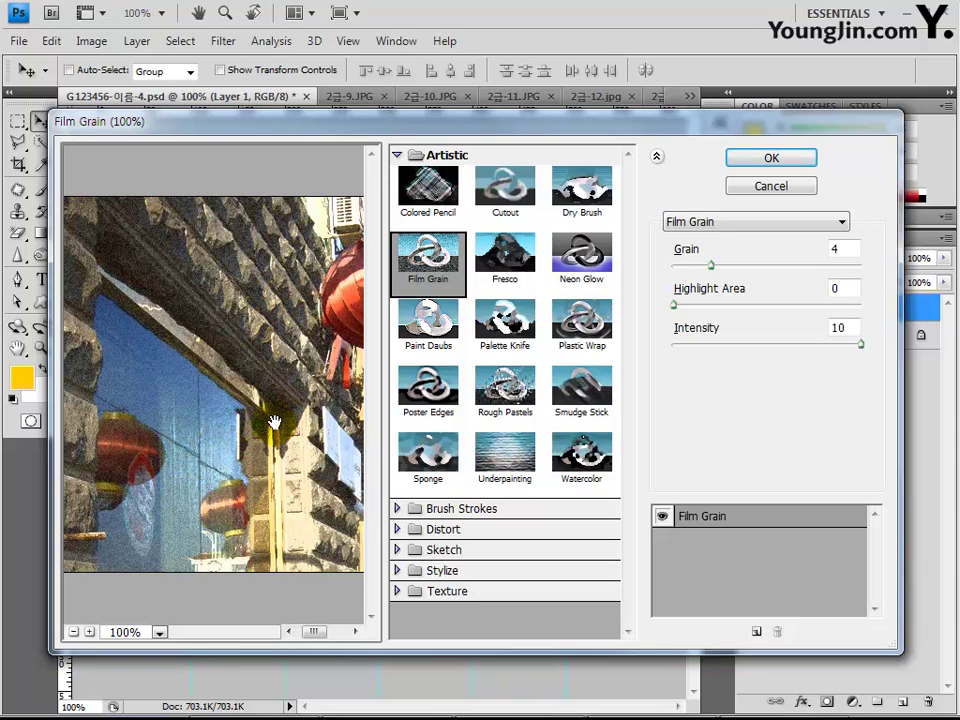
click(768, 160)
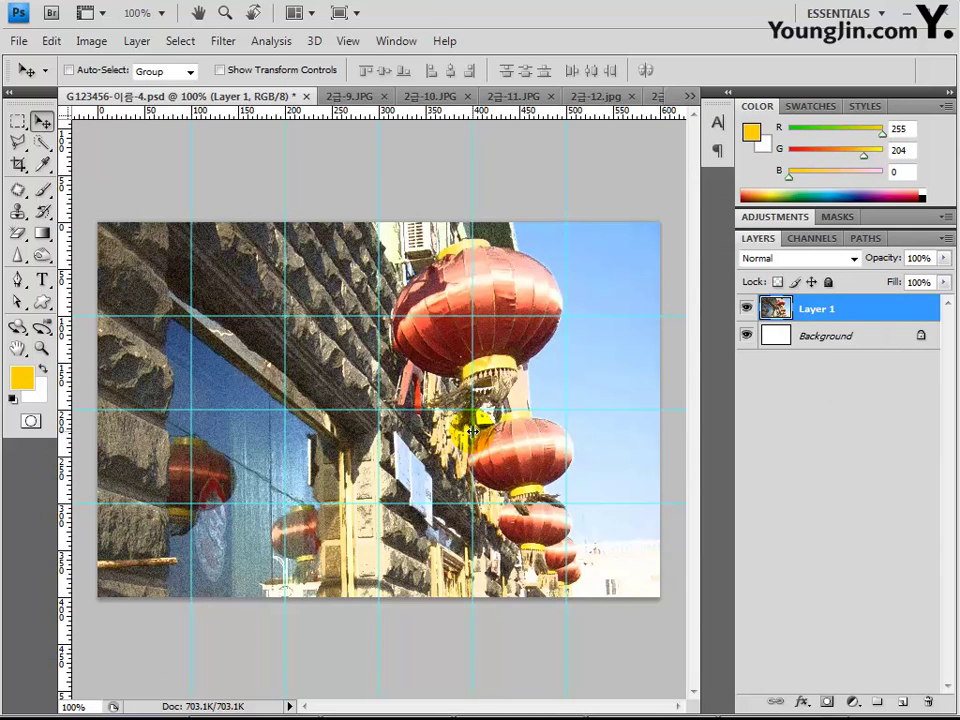
Copy the entire 2급-10.JPG side-dish photo into G123456-이름-4.psd and align it with the canvas's upper-left corner.
click(433, 96)
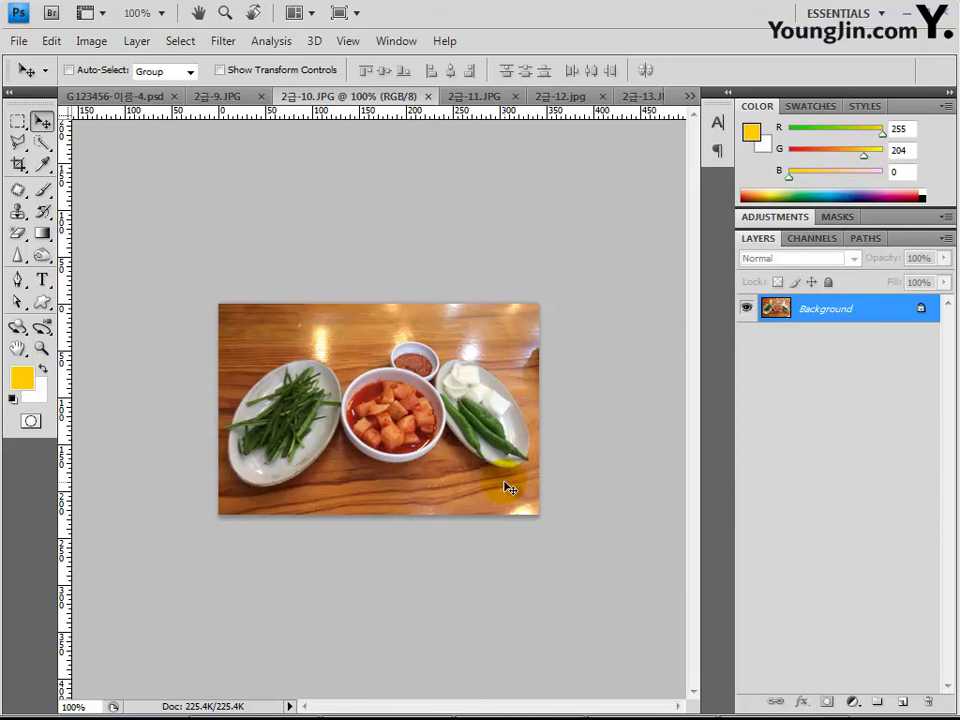
key(ctrl+a)
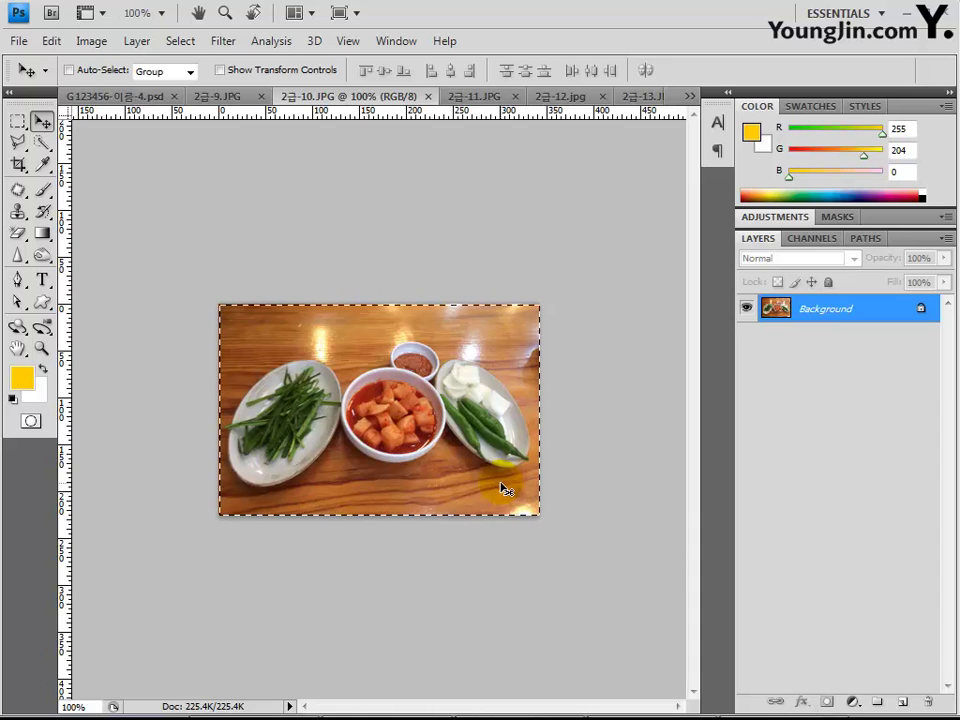
click(96, 95)
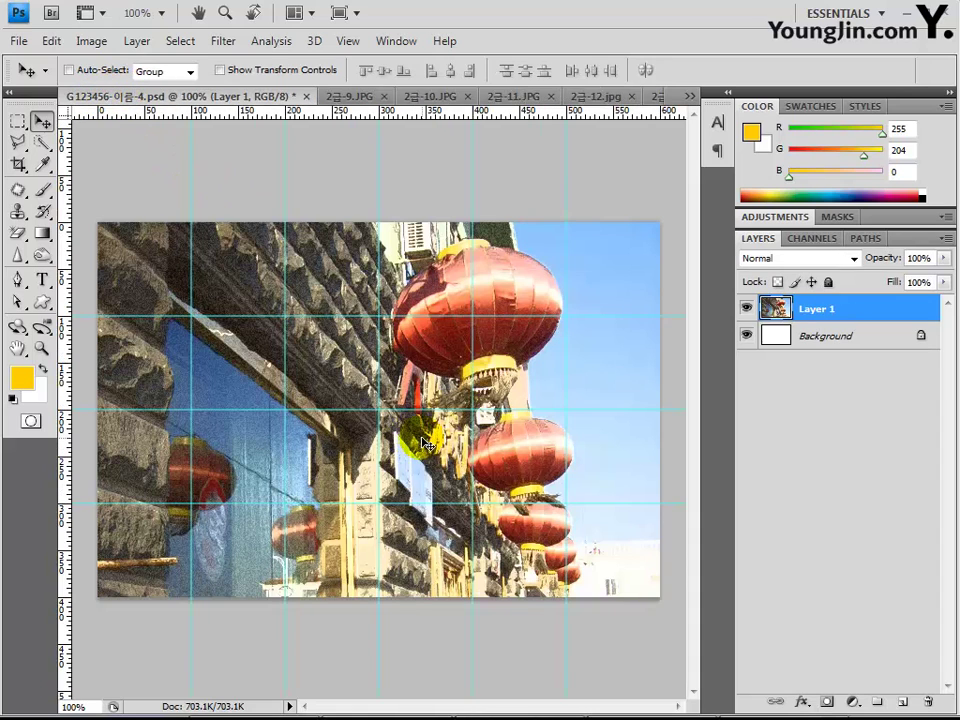
key(ctrl+v)
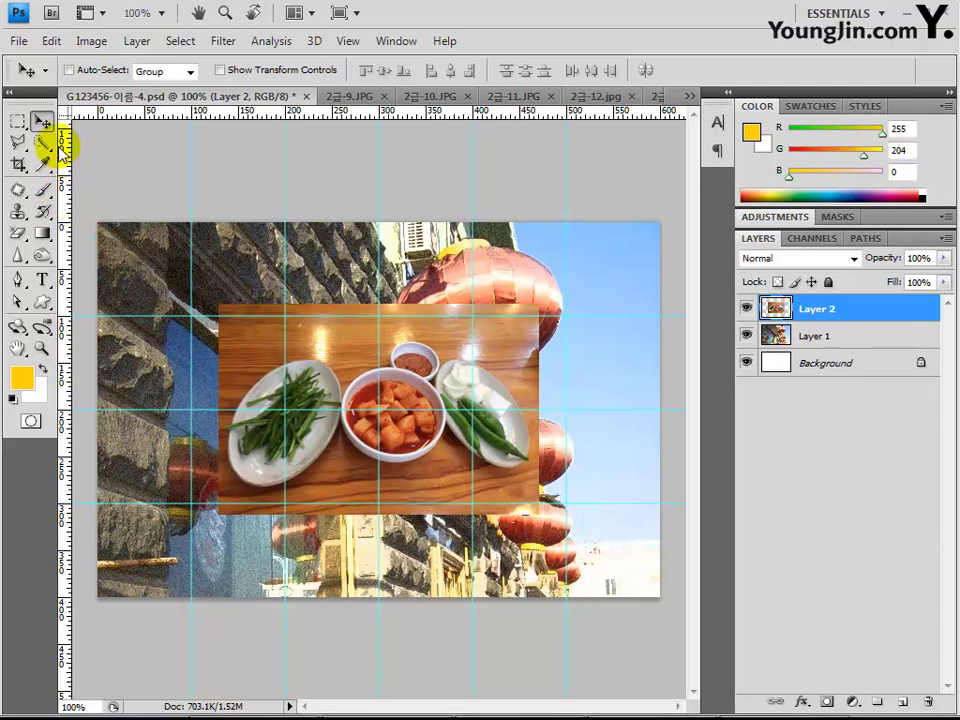
drag(334, 359, 220, 283)
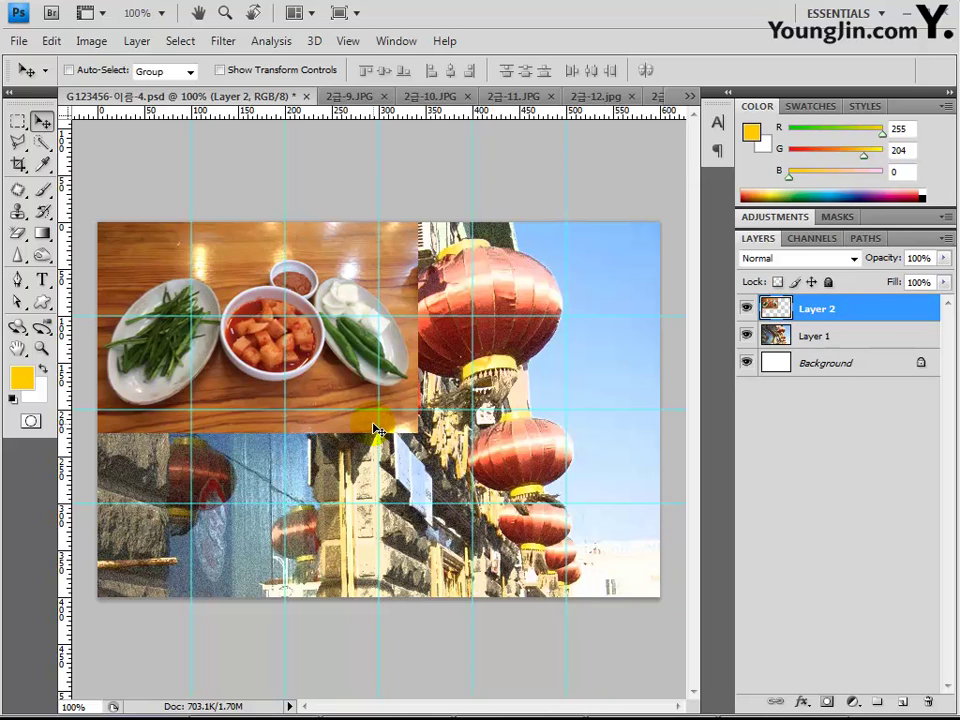
Apply a Lens Flare to the side-dish layer with 100% brightness and 50-300mm Zoom, centred between the green-vegetable plate and the kimchi bowl.
click(223, 42)
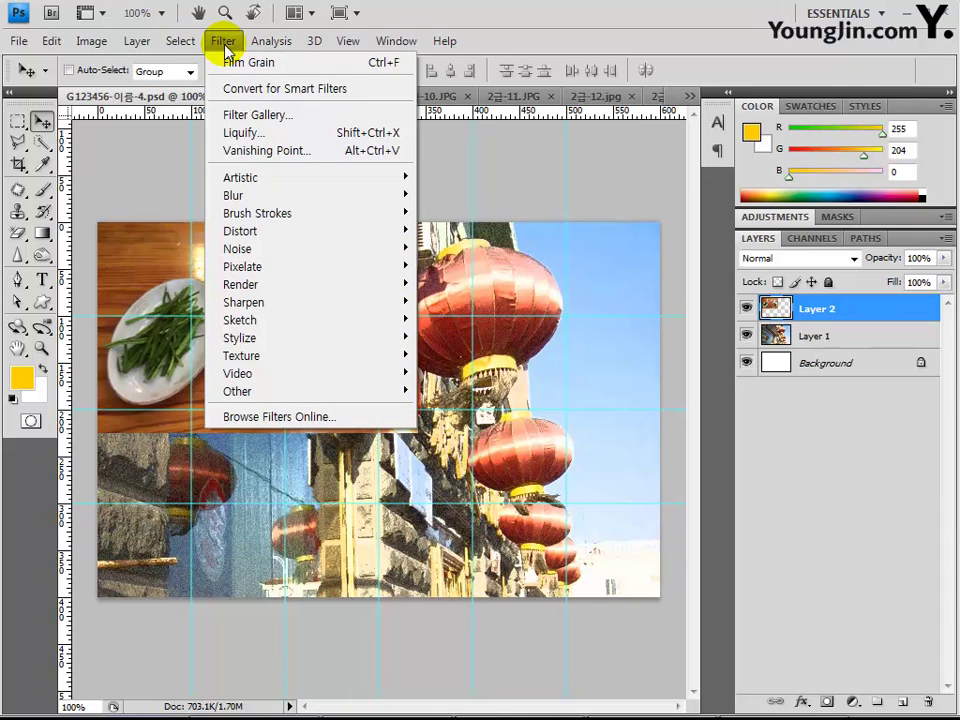
mouse_move(288, 287)
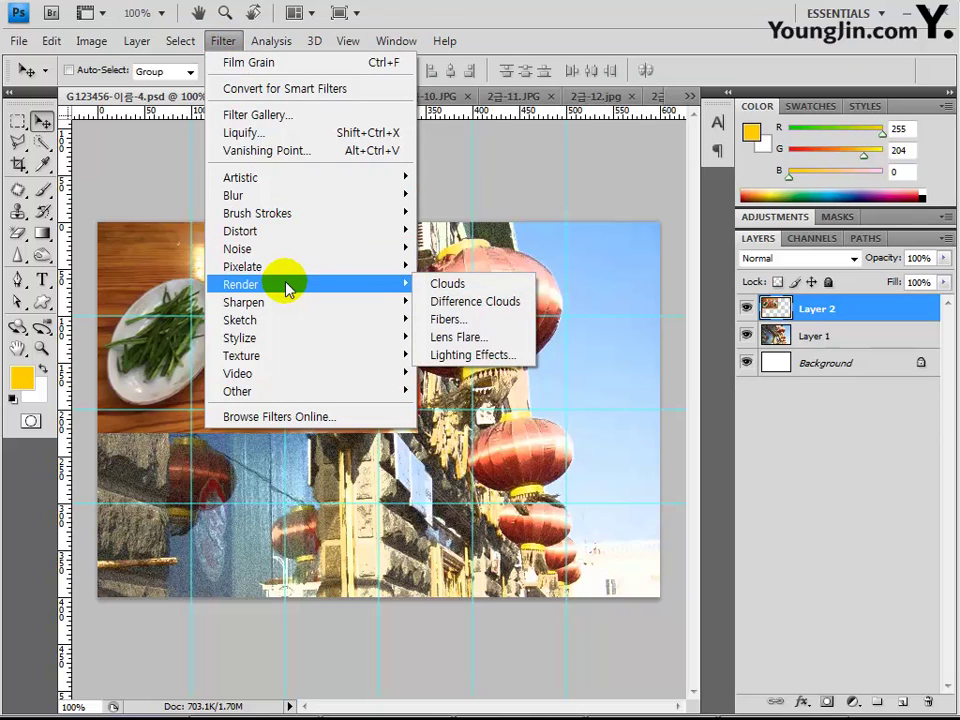
click(467, 336)
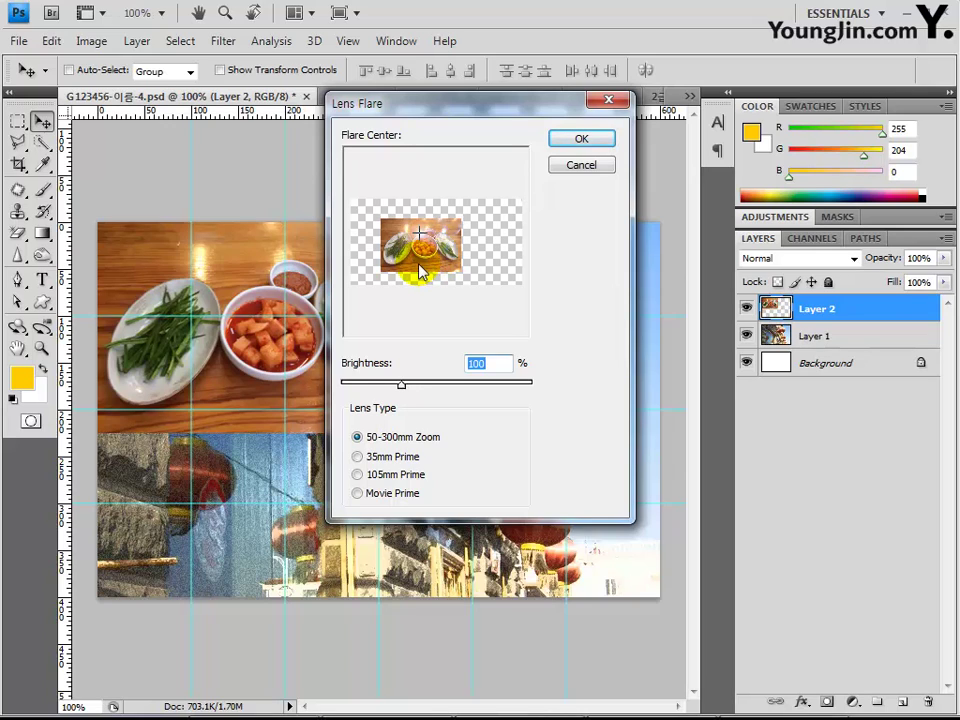
drag(421, 271, 403, 242)
click(411, 240)
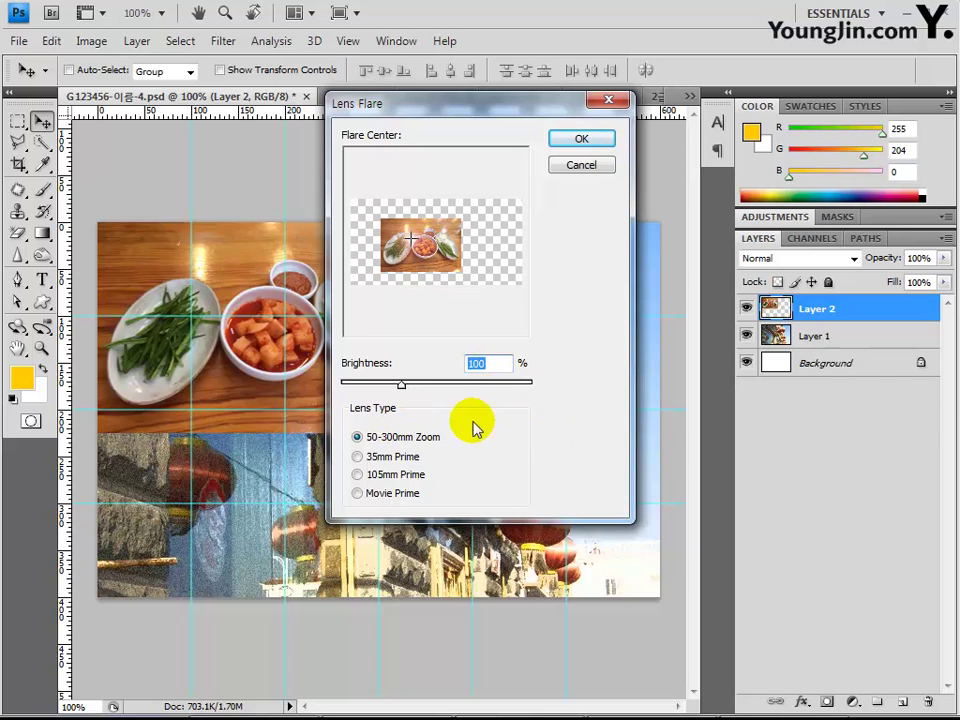
click(577, 140)
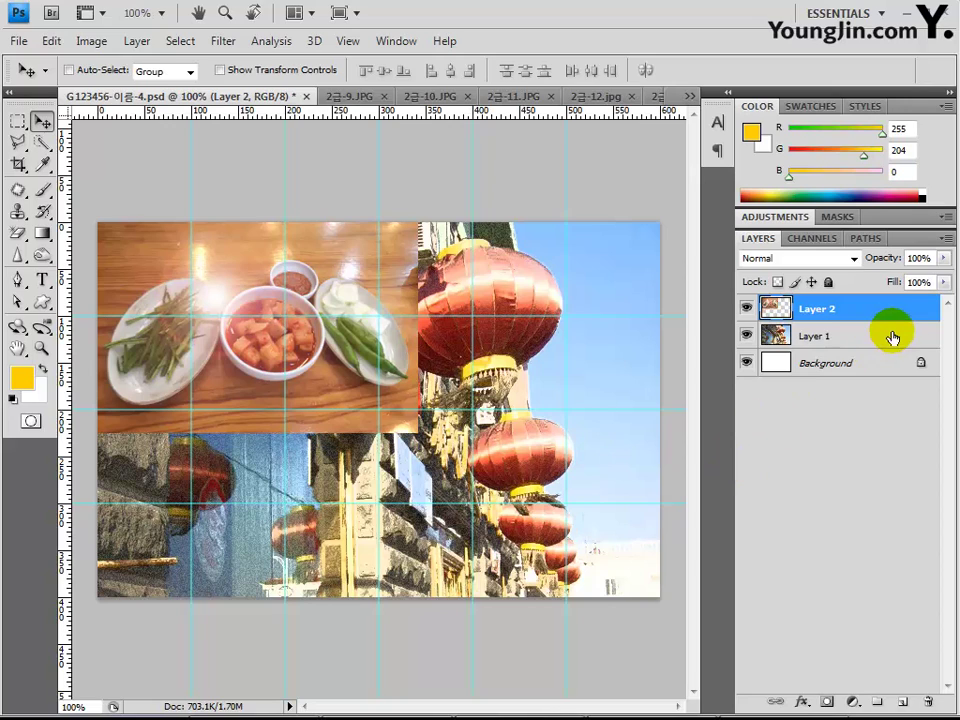
Add a layer mask to the side-dish layer and fill it with a white-to-black radial gradient from the flare centre toward the photo's lower-right area.
click(817, 317)
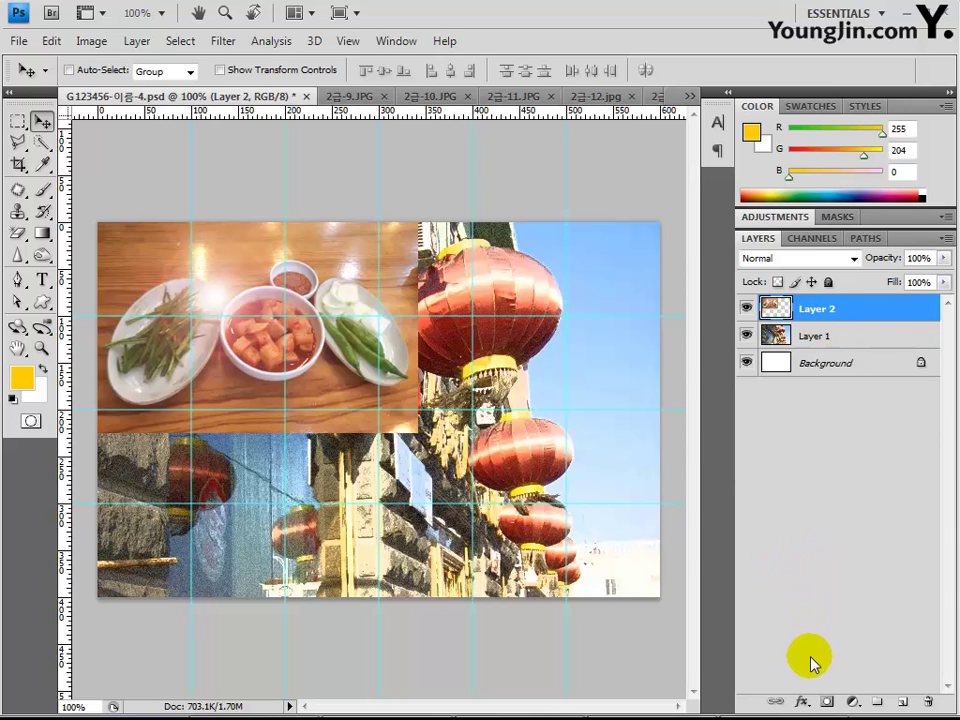
click(827, 704)
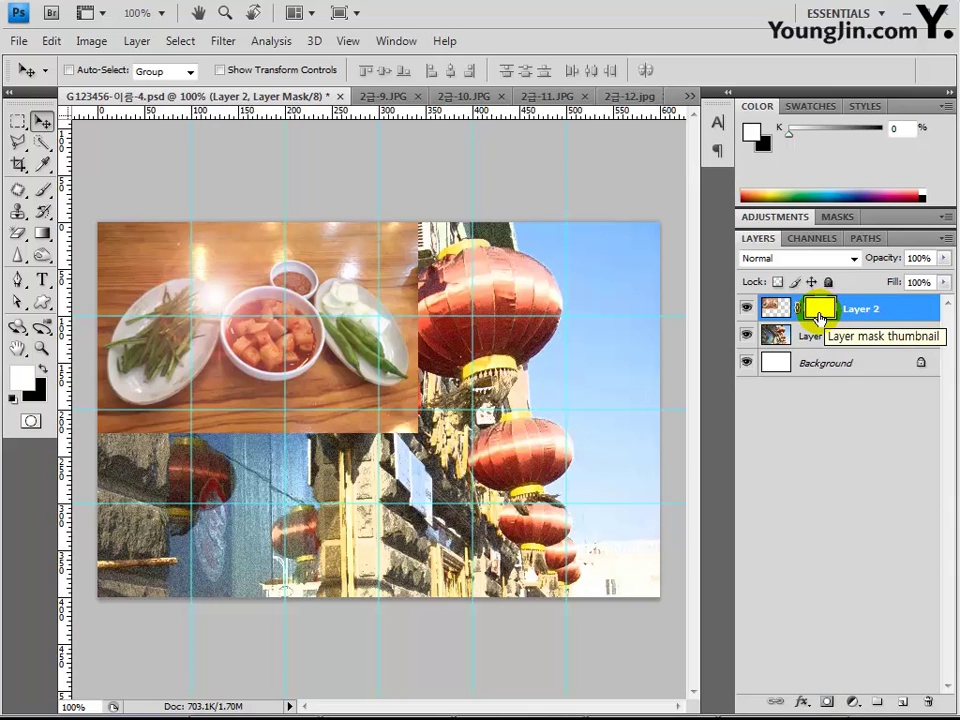
click(26, 378)
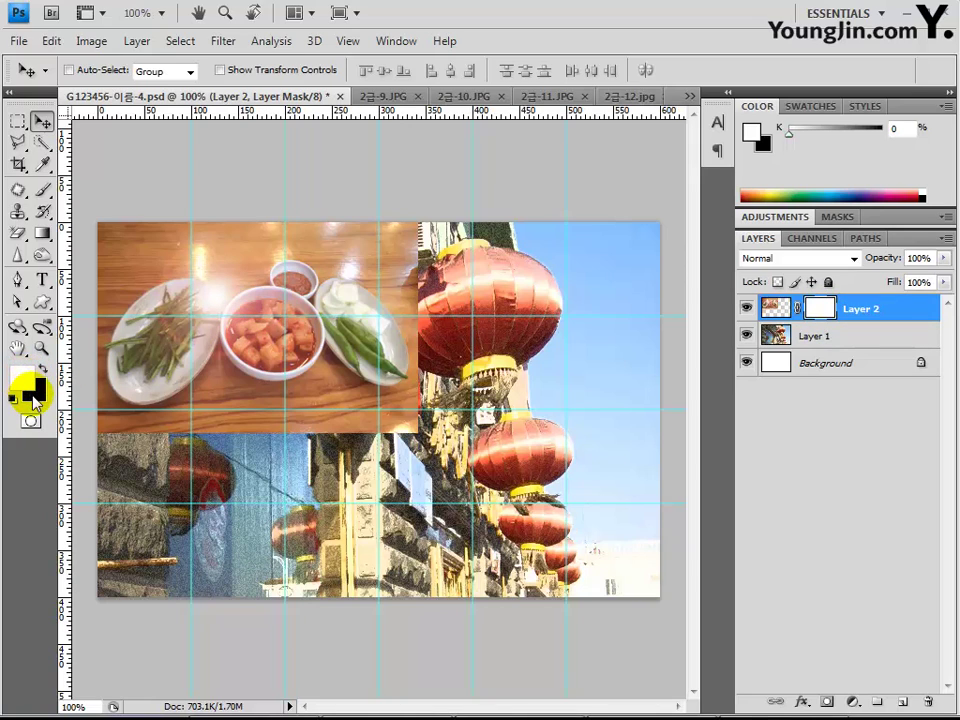
click(41, 233)
click(138, 72)
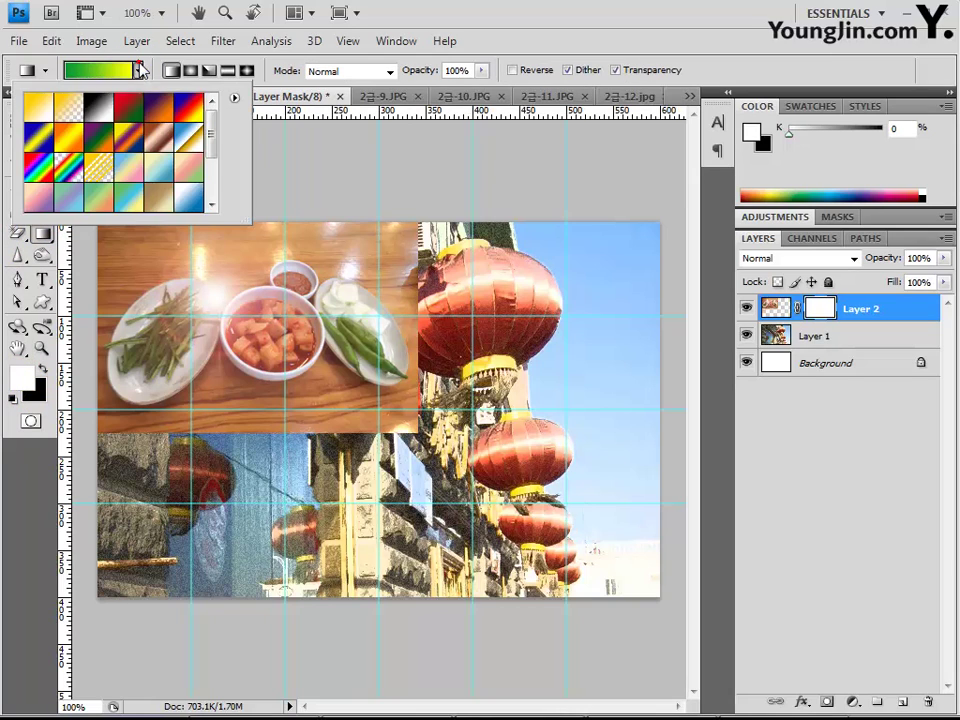
scroll(71, 208, down, 2)
double_click(71, 208)
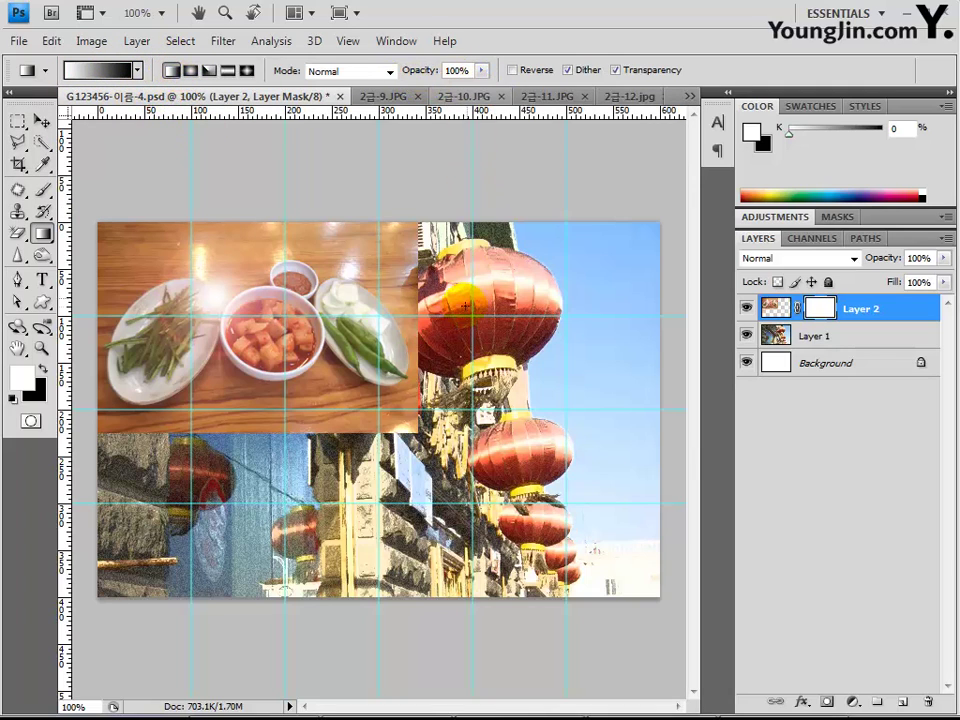
click(192, 75)
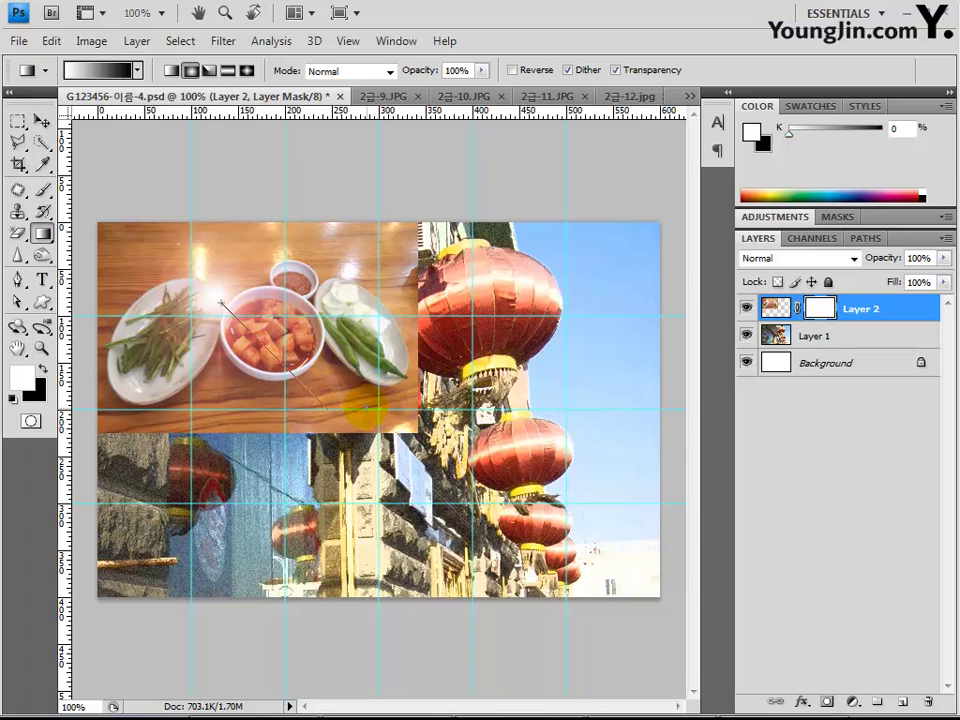
drag(222, 302, 335, 383)
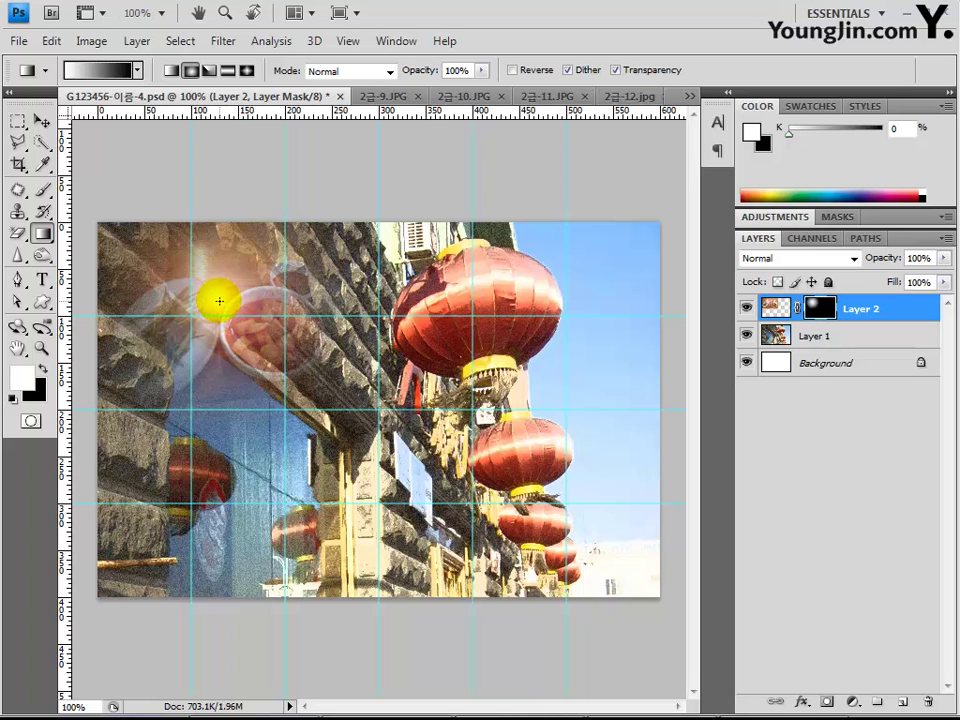
Redraw the mask's radial gradient outward from the flare with different lengths, then undo the last attempt.
drag(215, 300, 319, 396)
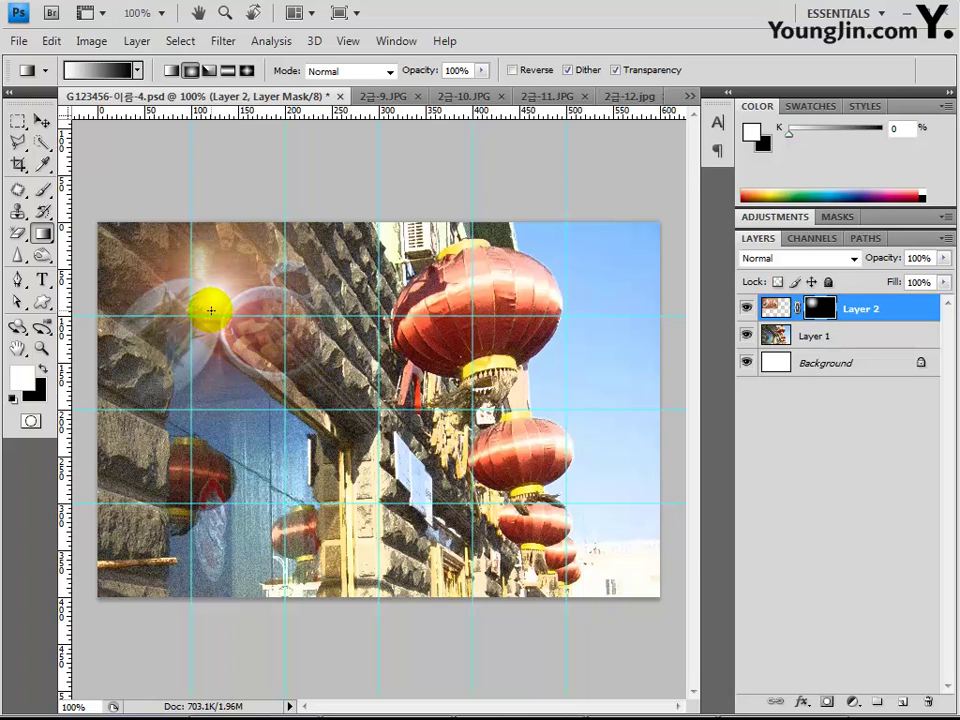
drag(208, 306, 210, 311)
drag(341, 393, 349, 409)
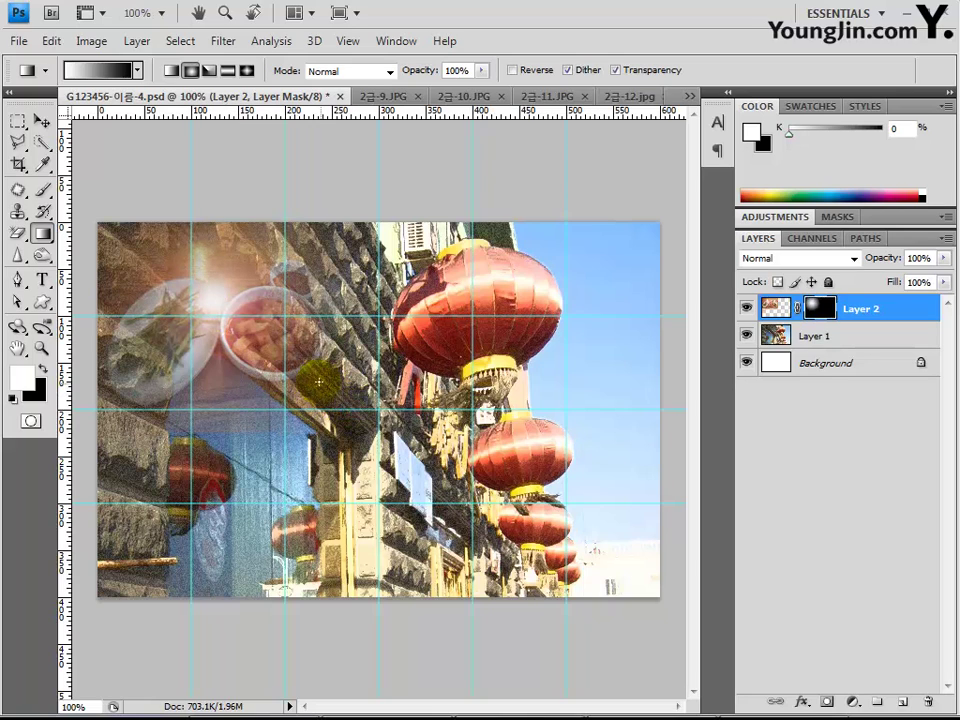
drag(207, 303, 250, 424)
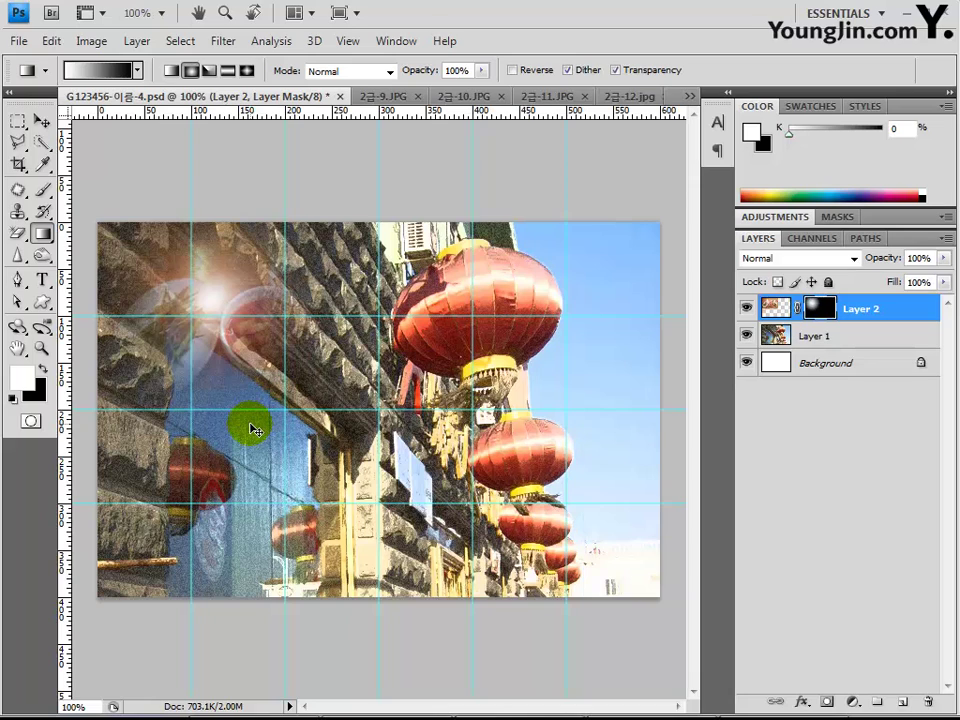
key(ctrl+z)
key(ctrl+z)
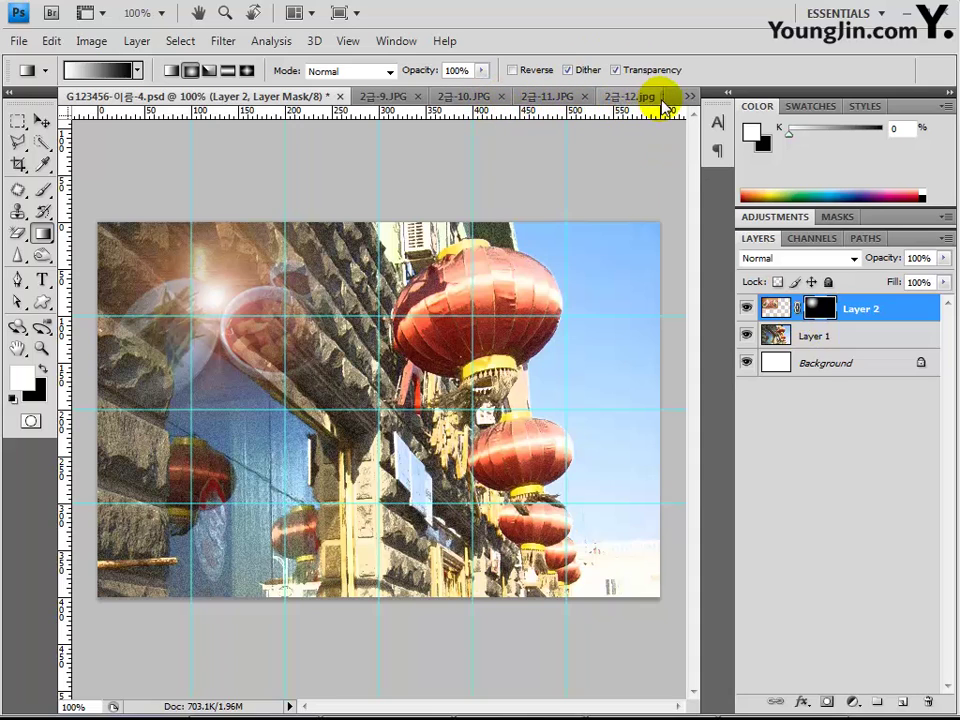
Select the wooden spoon in 2급-13.JPG with the Magic Wand, adding areas at tolerance 60, and copy it into G123456-이름-4.psd.
click(689, 101)
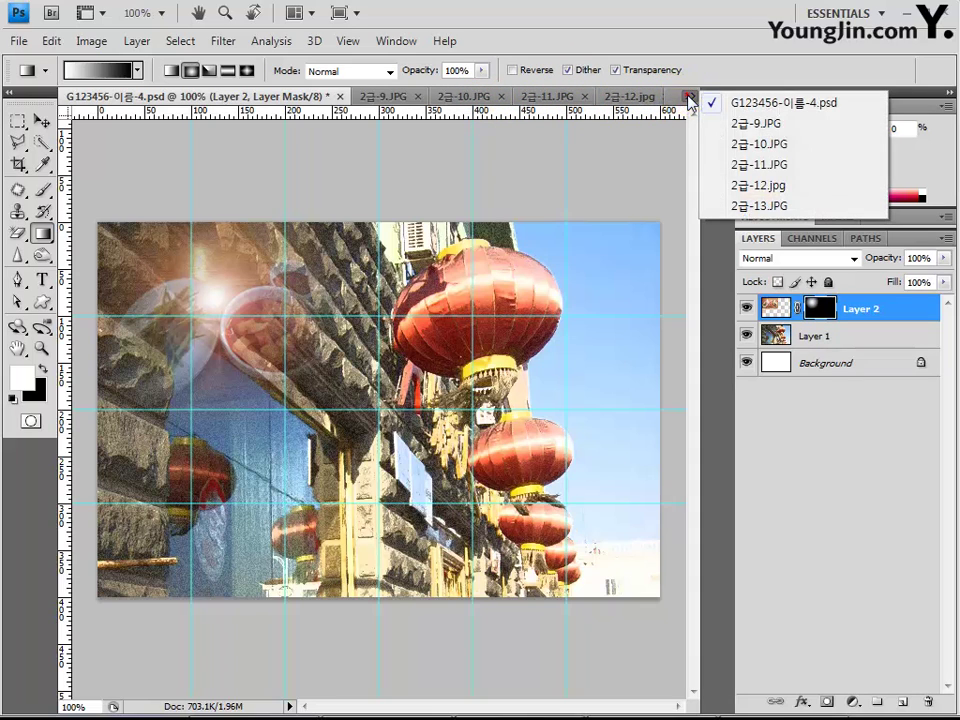
click(753, 205)
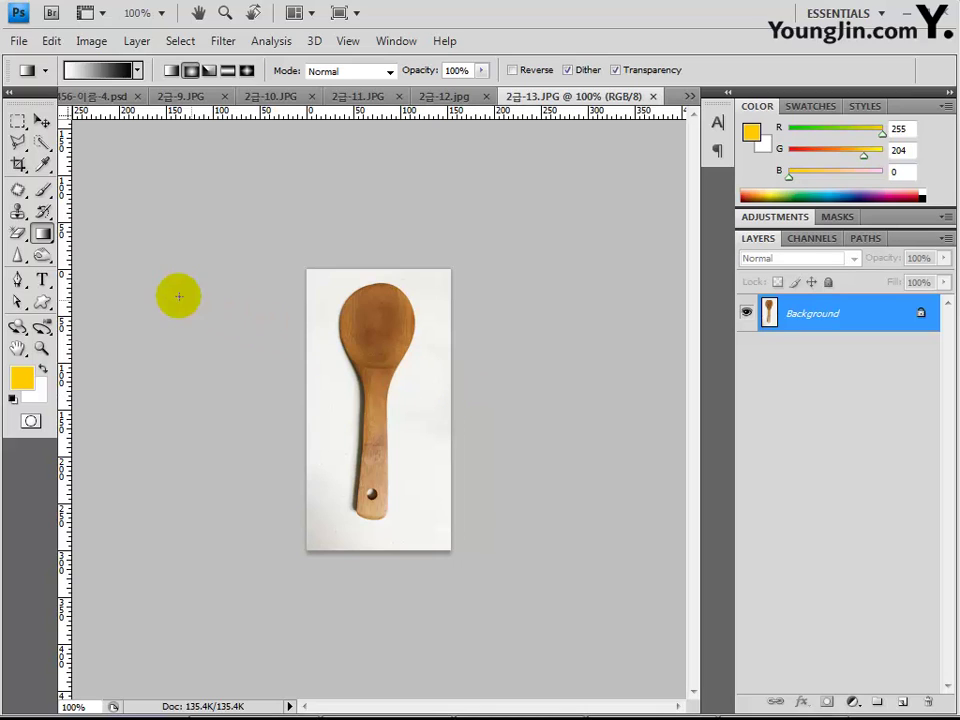
drag(42, 143, 110, 150)
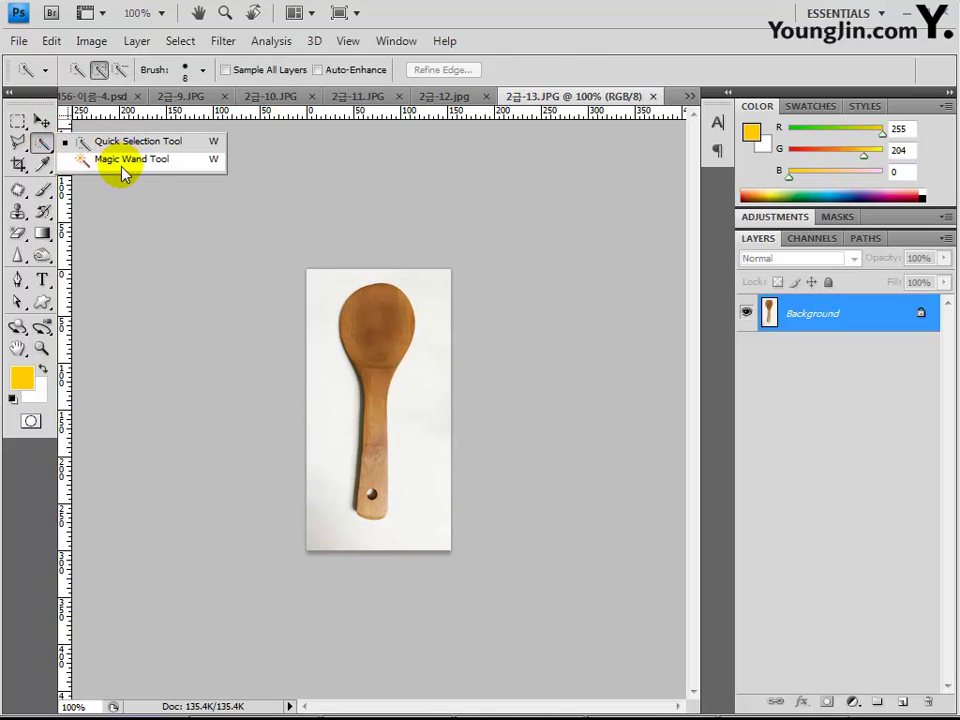
click(122, 162)
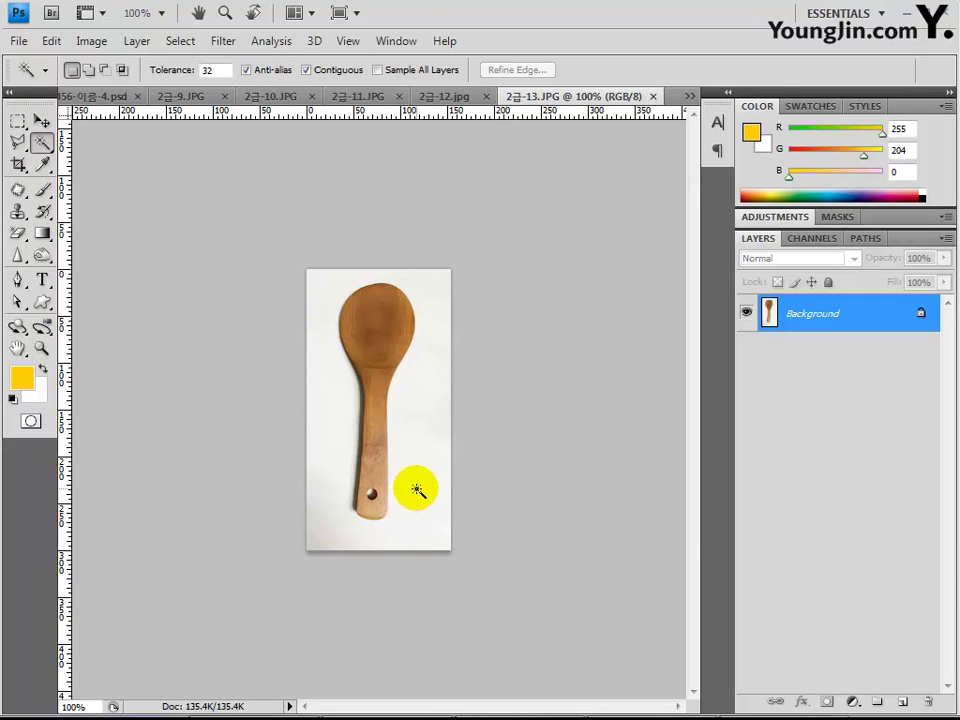
double_click(212, 70)
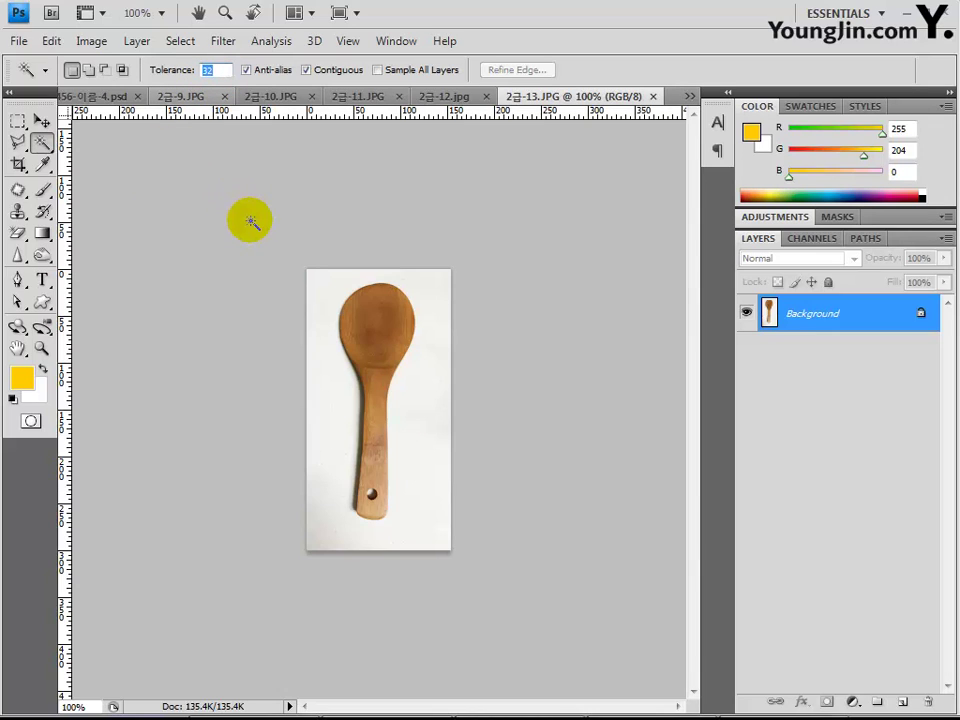
text(60)
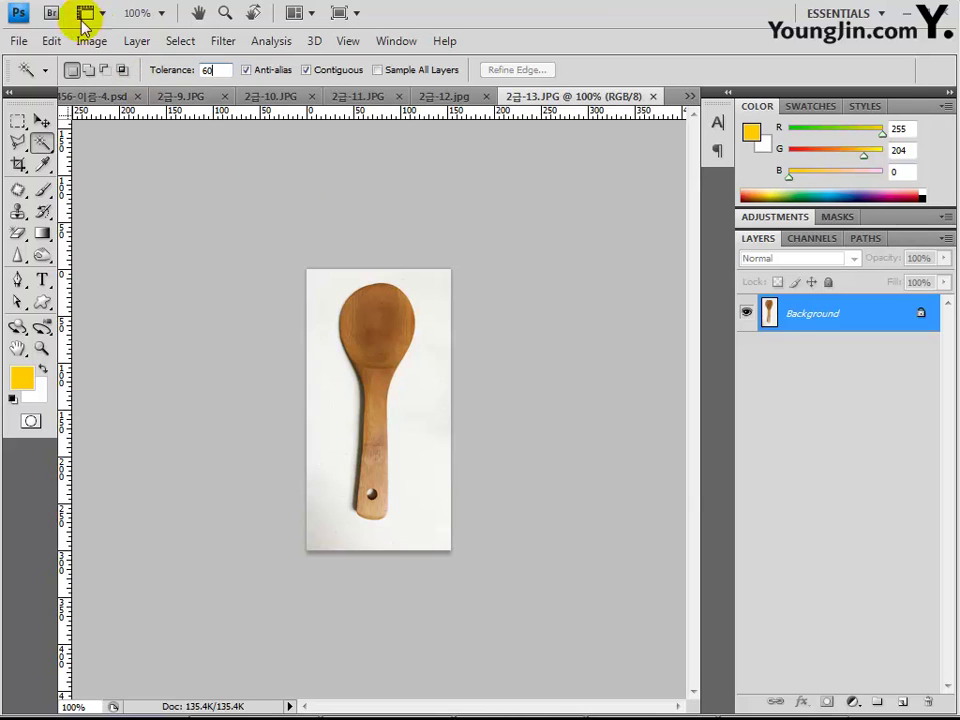
click(89, 70)
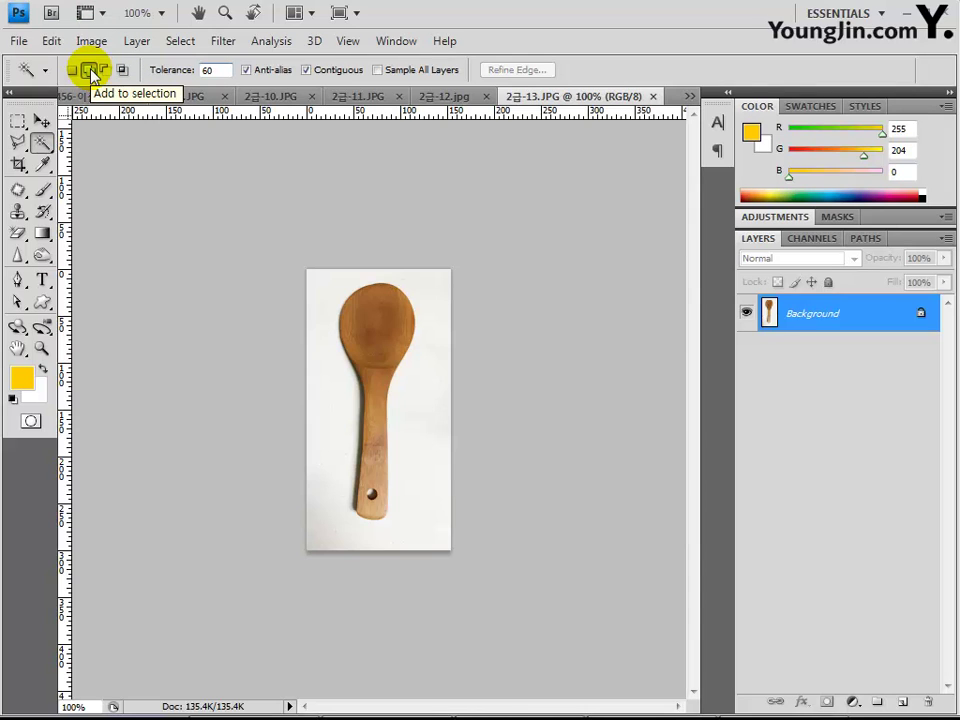
click(370, 333)
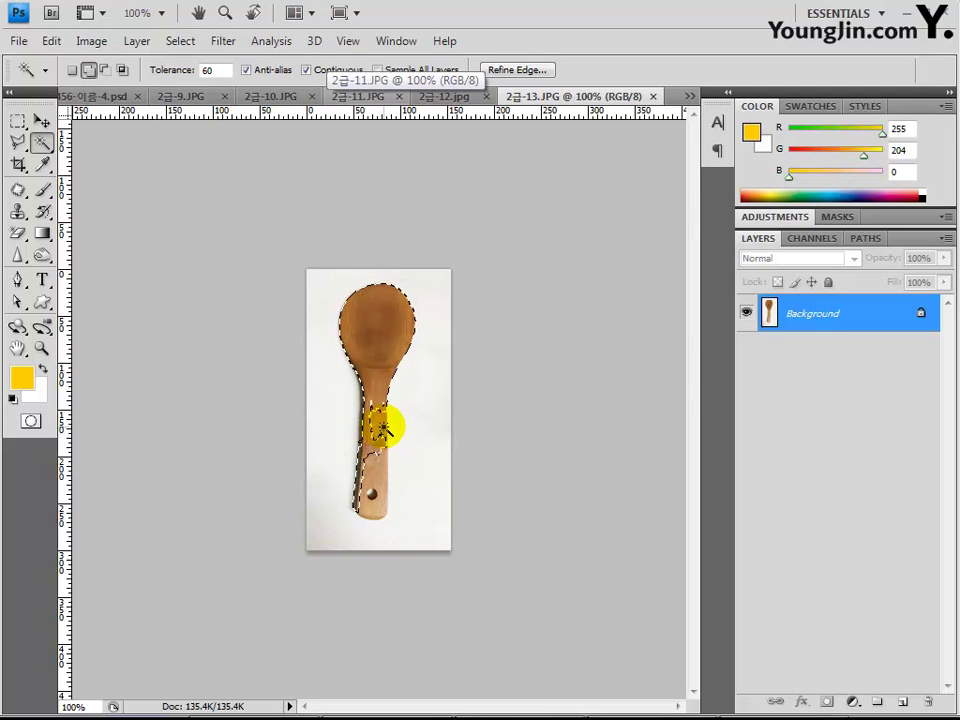
click(400, 507)
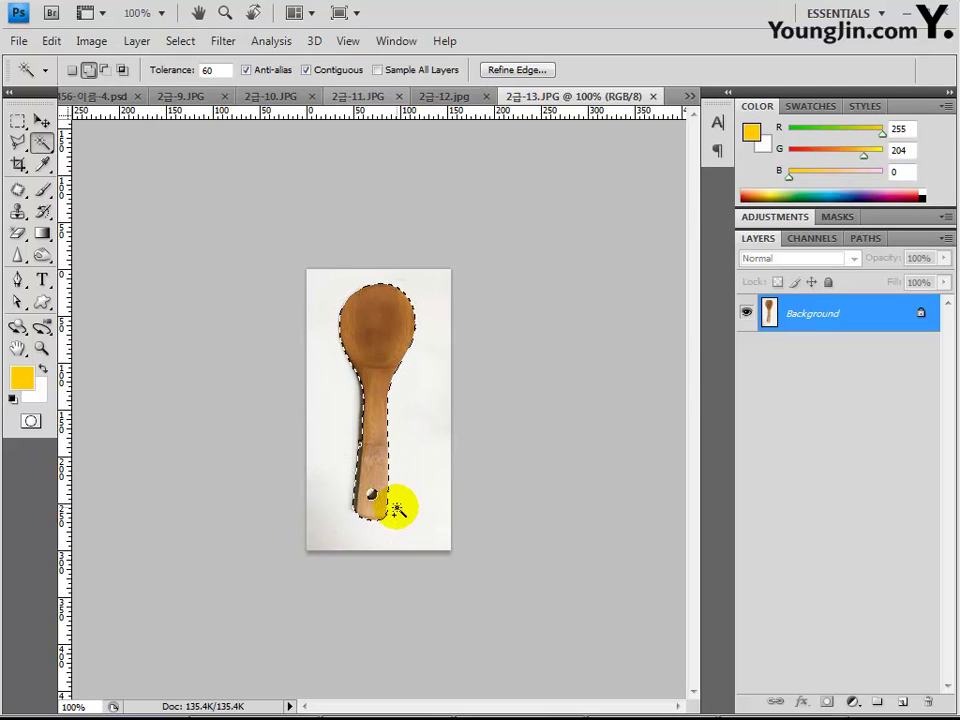
click(376, 460)
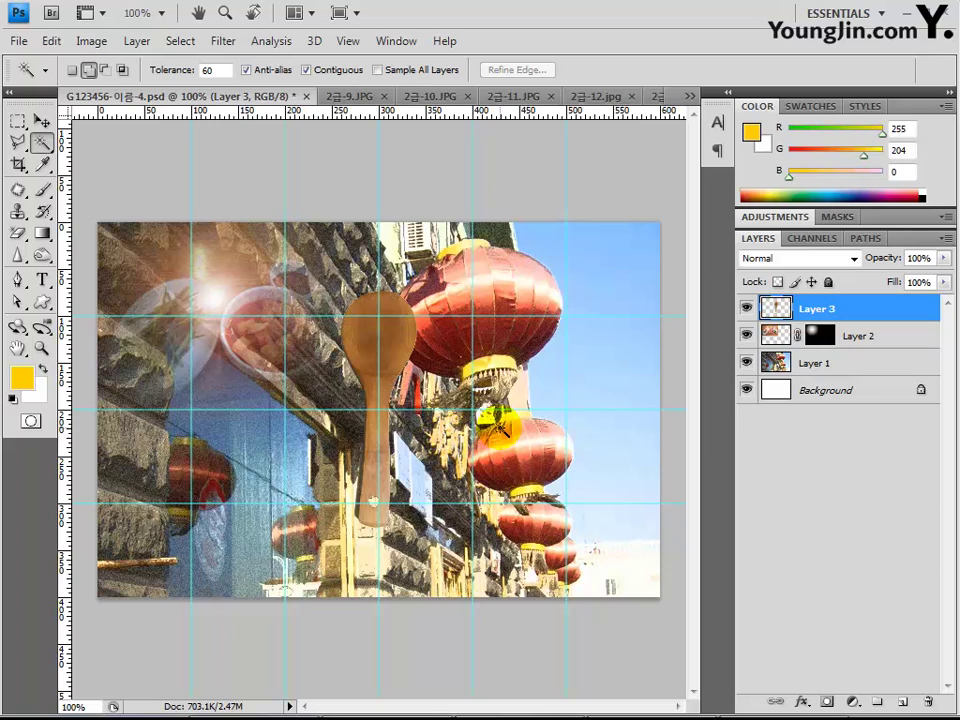
Scale the spoon to 79.7%, rotate it 7.8°, and place it over the sky to the right of the lanterns.
key(ctrl+t)
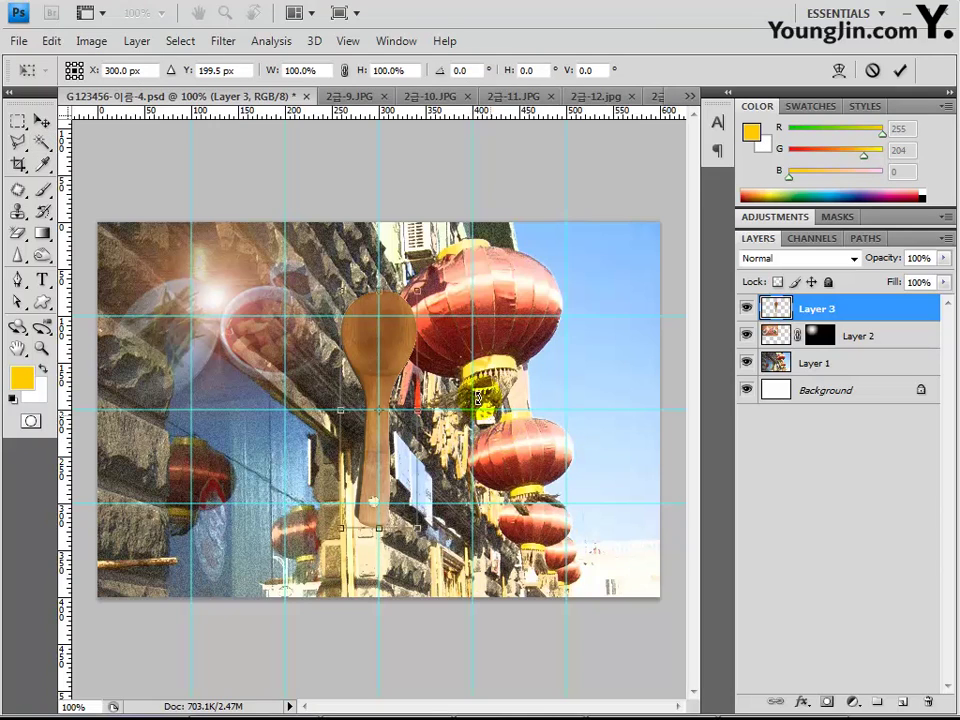
drag(399, 345, 655, 356)
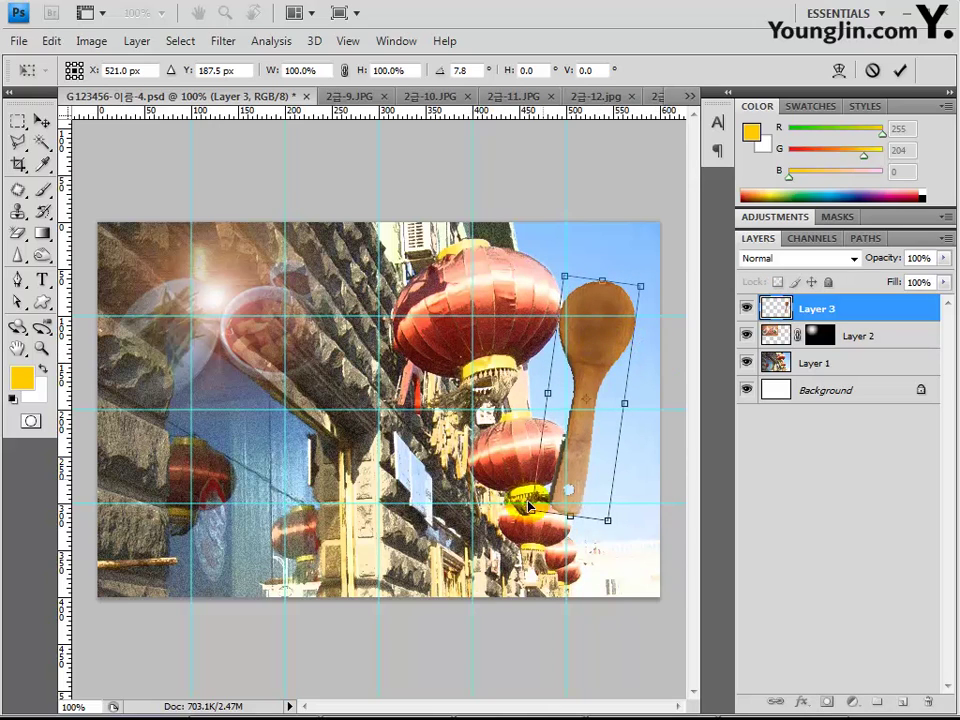
drag(531, 510, 555, 463)
drag(589, 371, 604, 367)
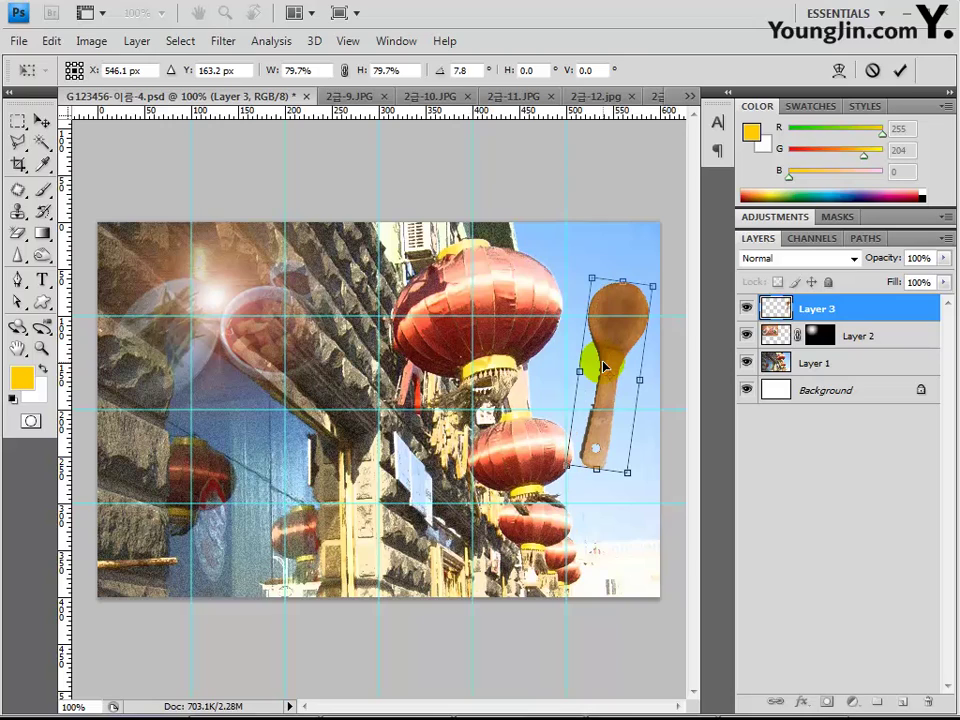
drag(604, 367, 604, 365)
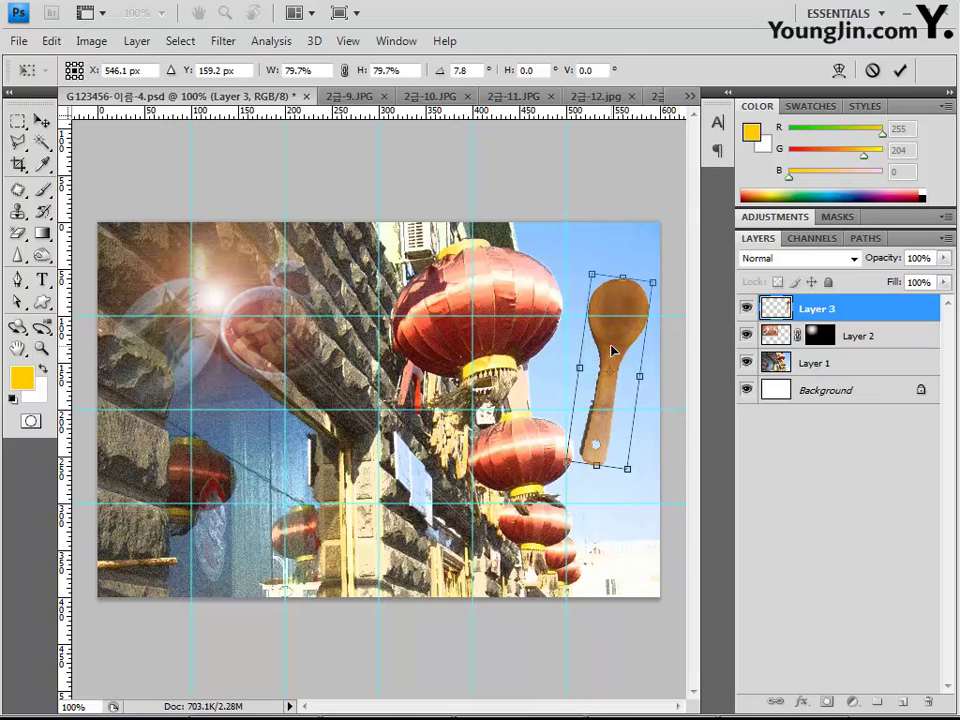
key(Return)
key(w)
drag(646, 510, 648, 552)
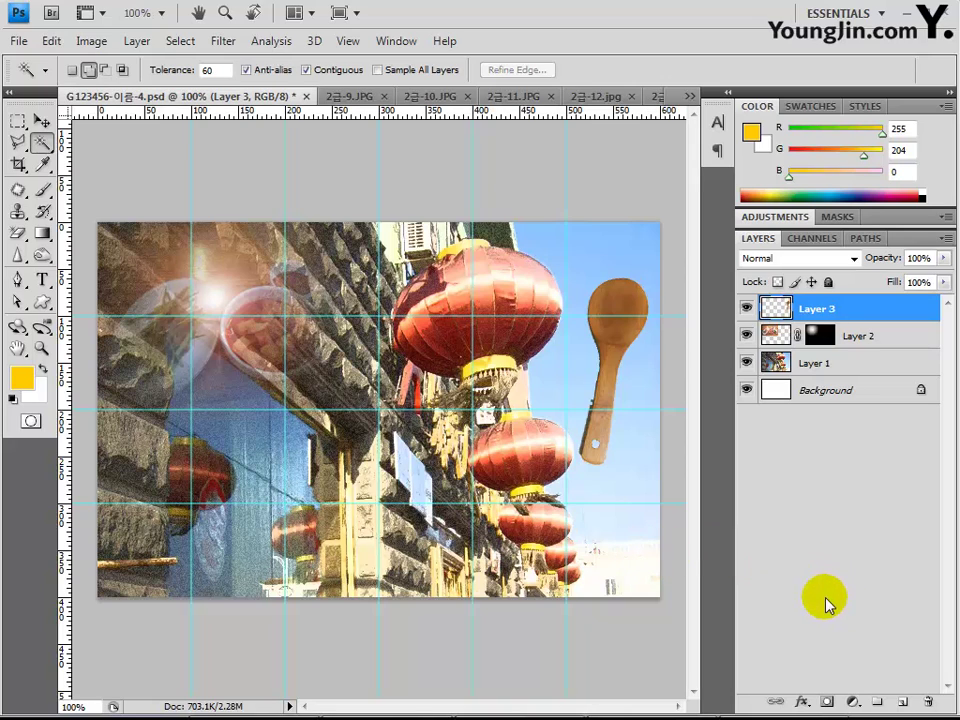
Add a drop shadow and an inner shadow to the spoon layer, keeping the default settings for both.
click(800, 699)
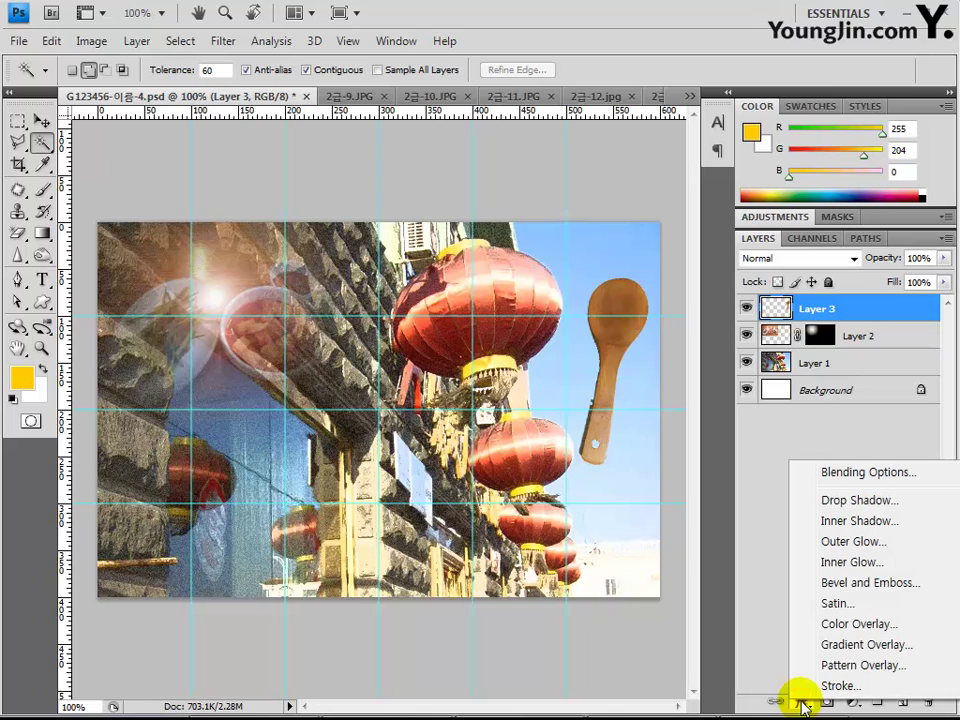
click(856, 500)
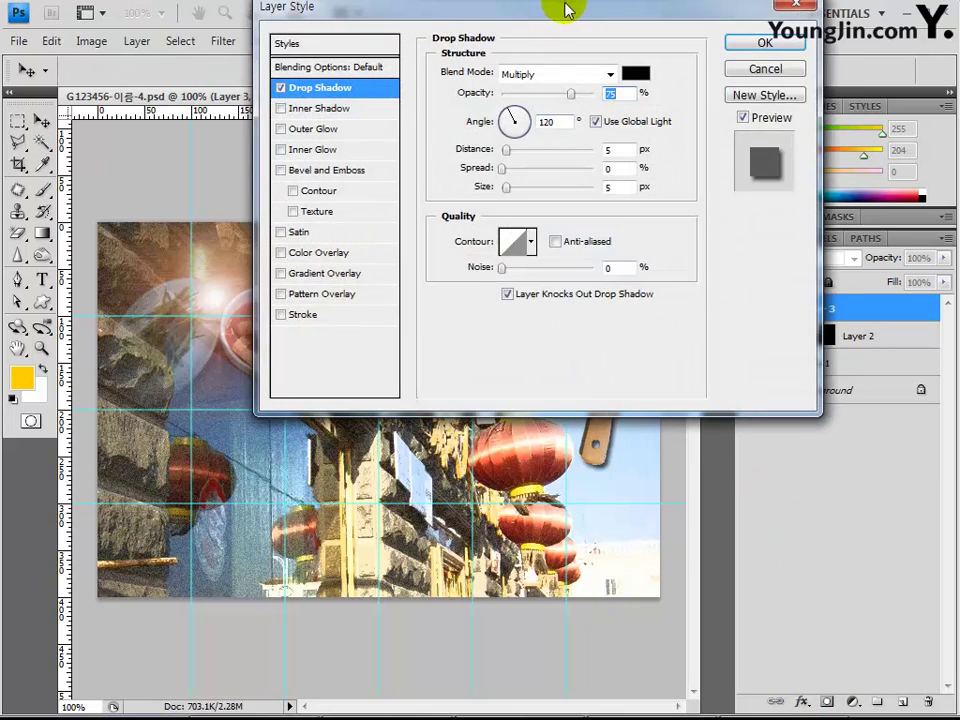
drag(561, 8, 276, 272)
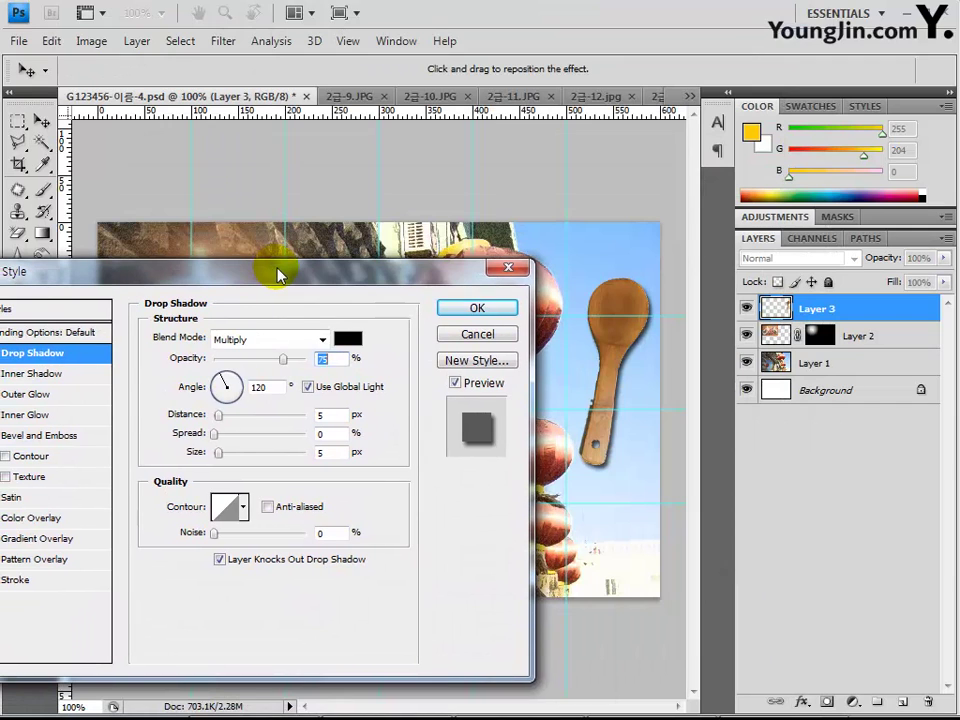
drag(278, 275, 330, 279)
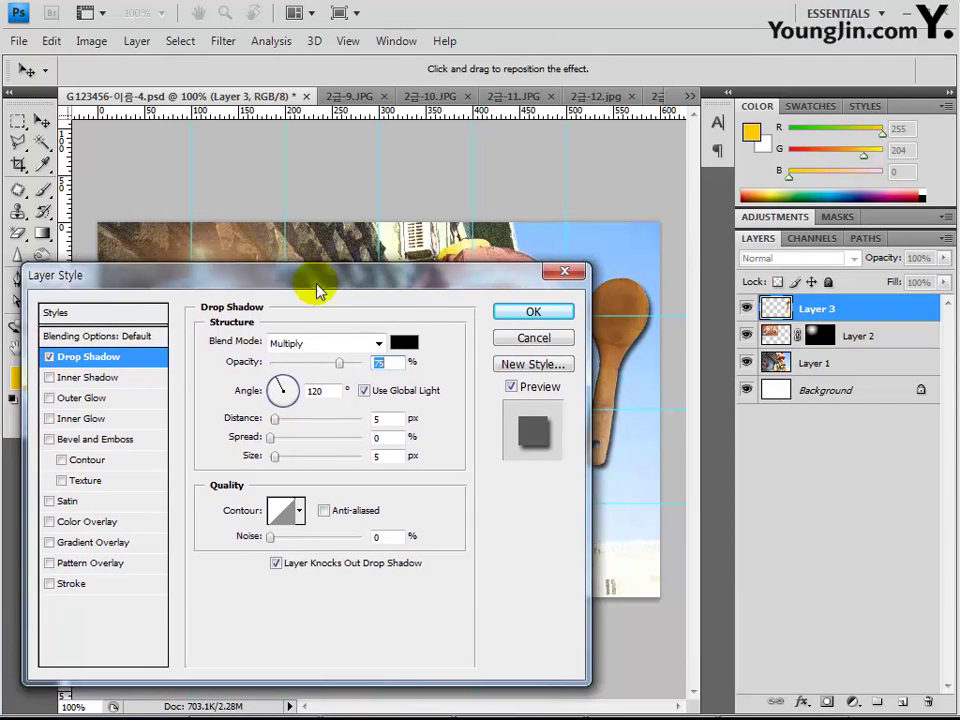
click(107, 378)
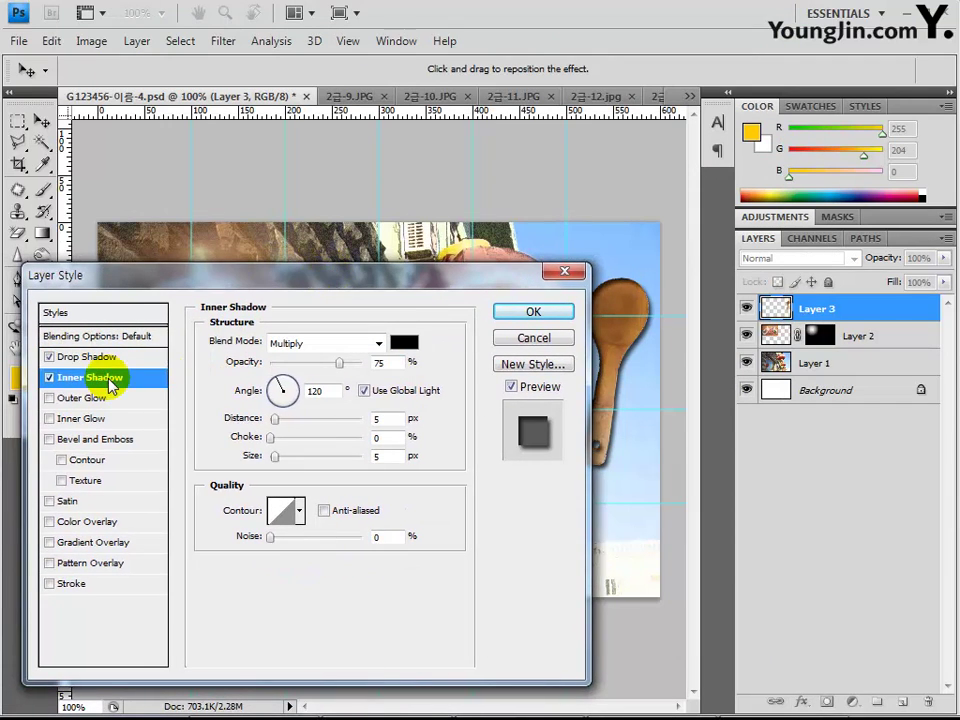
click(529, 313)
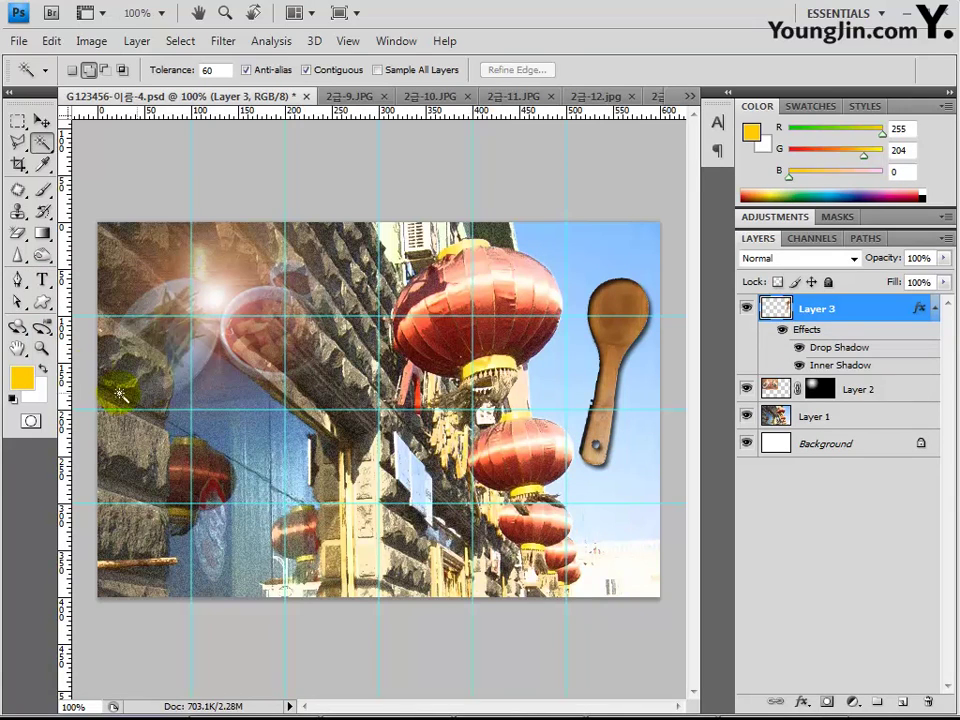
Draw a Banner 1 custom shape about 490 px wide across the middle of the image, with no style and colour ff0000.
click(42, 302)
click(41, 303)
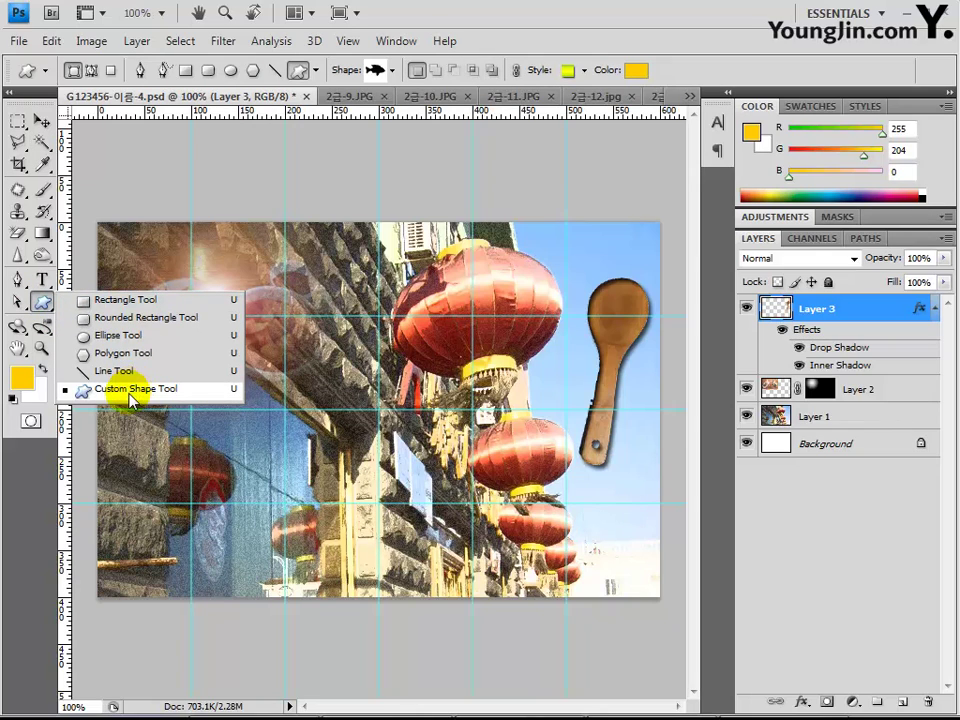
click(129, 392)
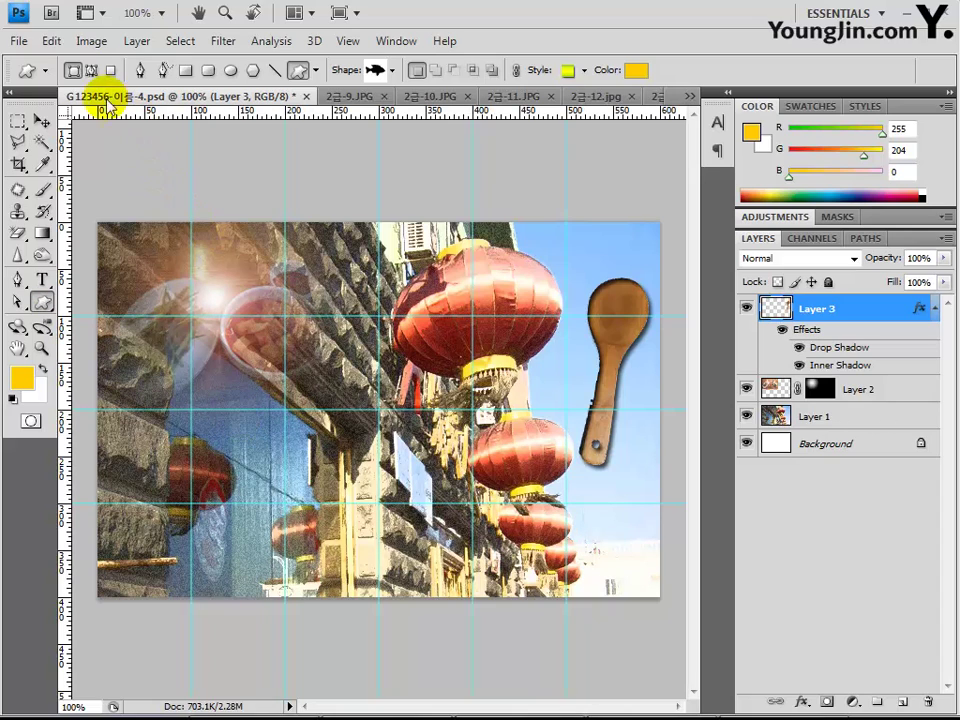
click(393, 72)
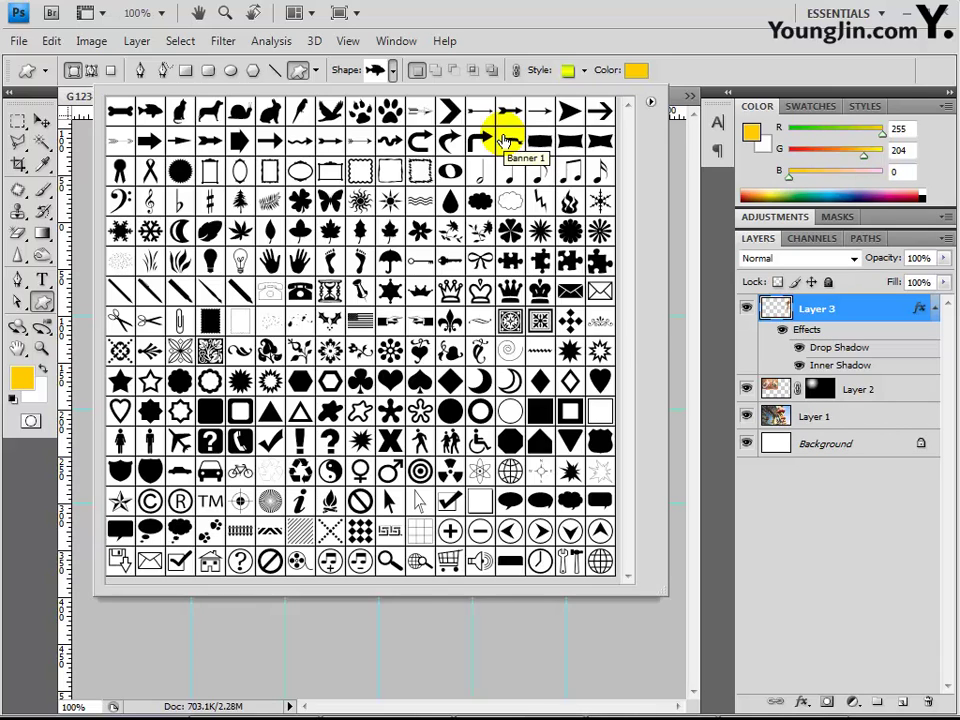
double_click(507, 142)
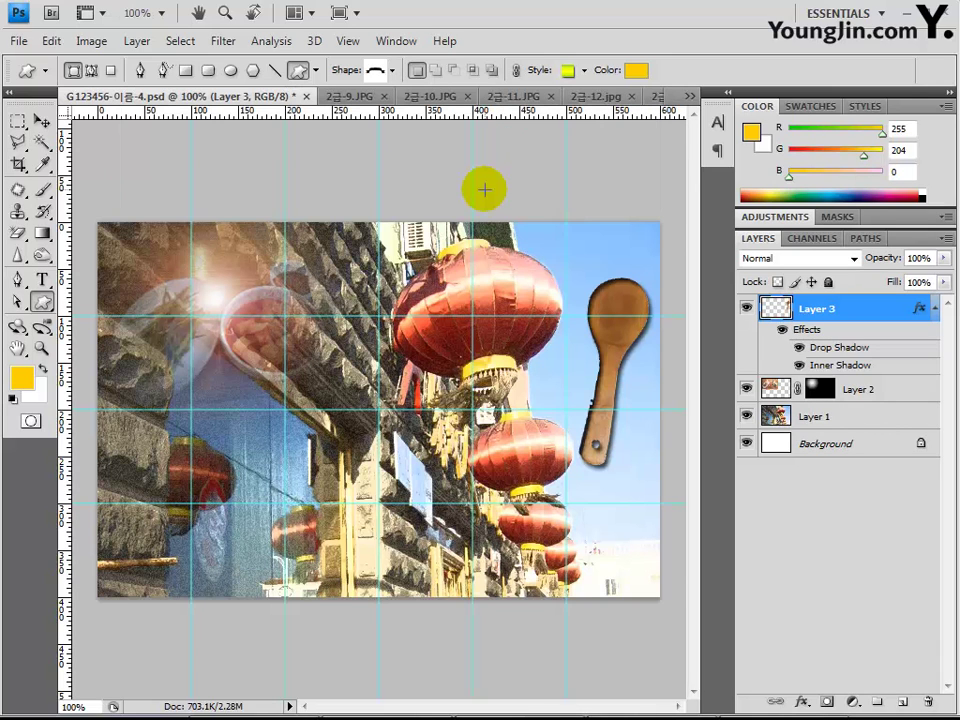
click(583, 71)
click(478, 107)
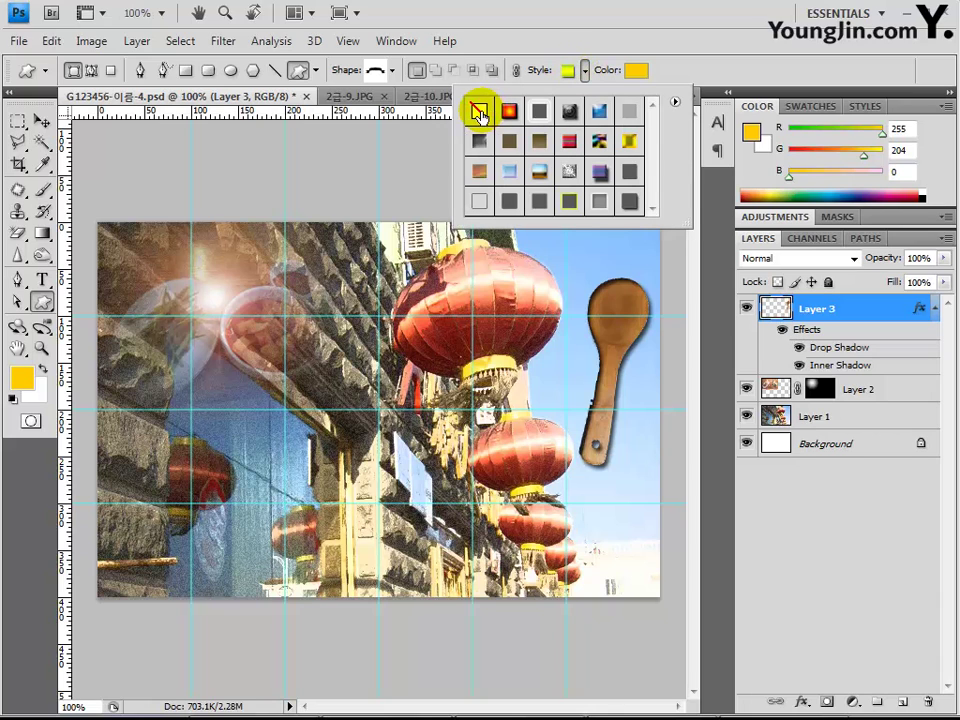
click(636, 72)
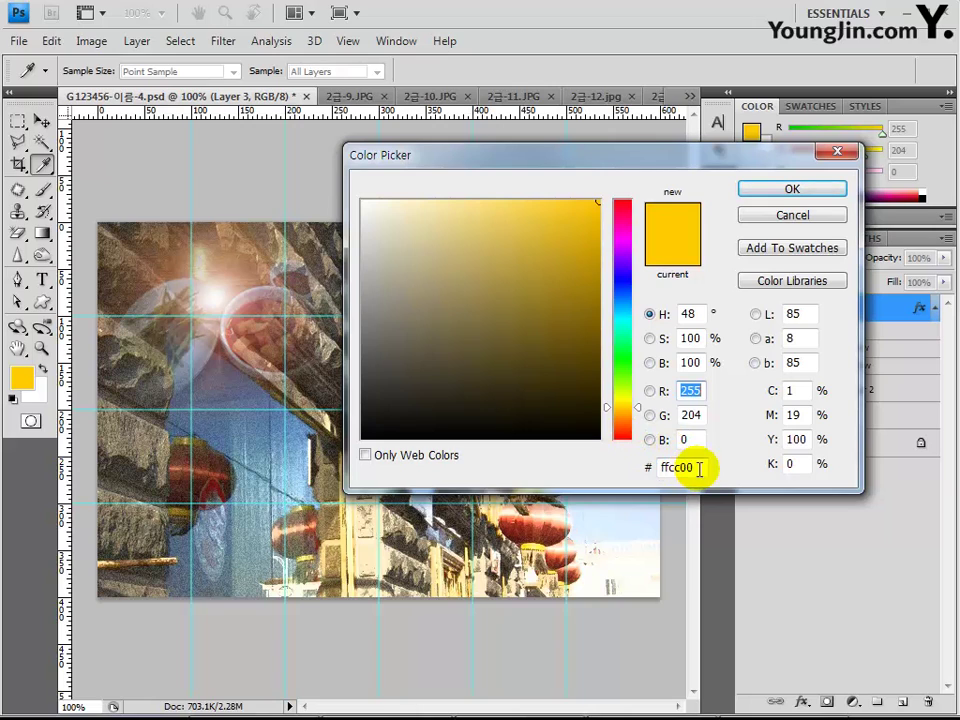
drag(692, 467, 670, 467)
text(0000)
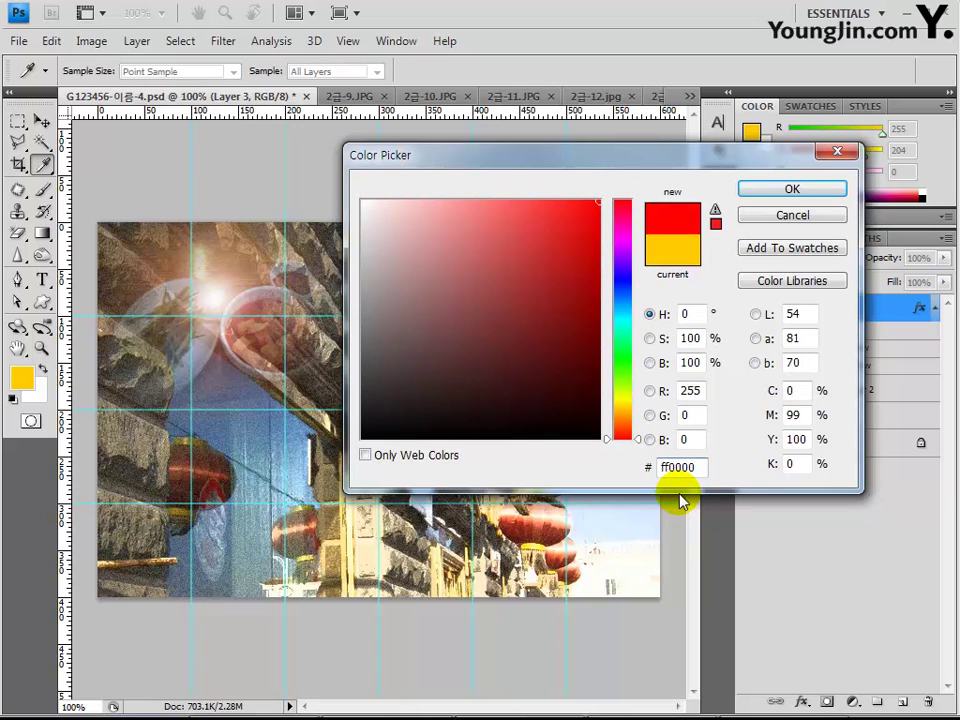
key(Return)
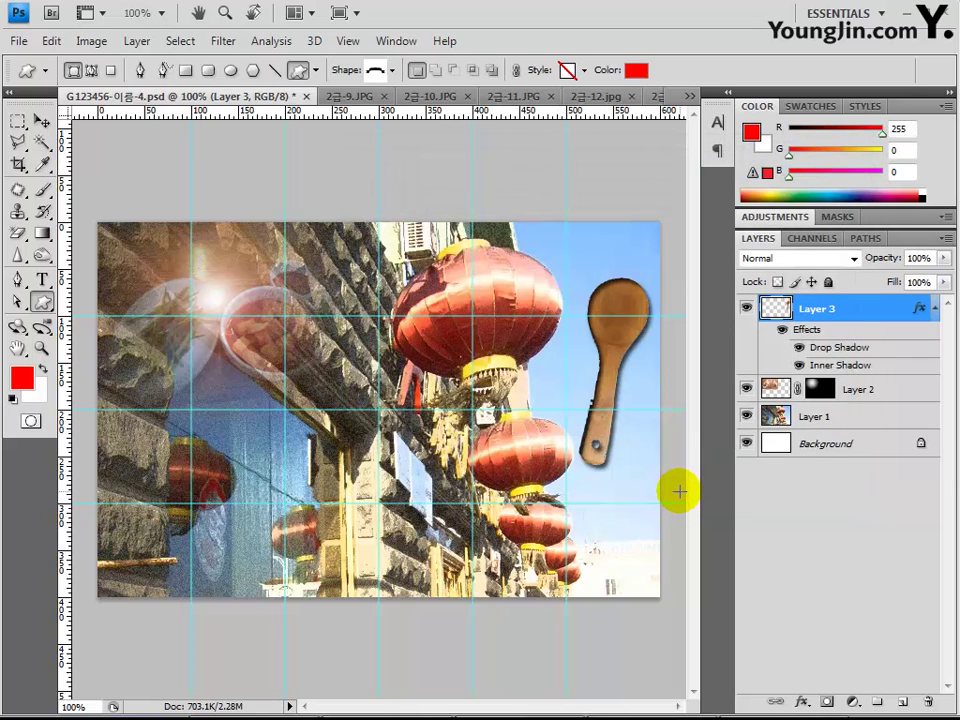
drag(662, 385, 622, 407)
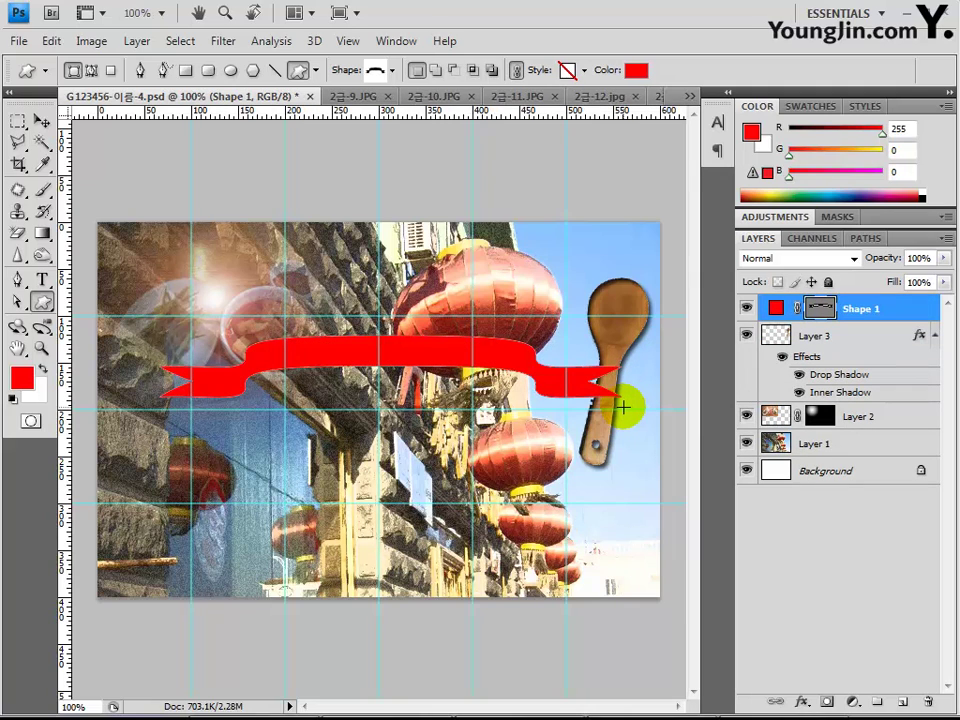
Move the red banner up so its top edge meets the 100 px horizontal guide, shifting it so it overlaps the spoon handle.
click(42, 121)
drag(319, 354, 315, 341)
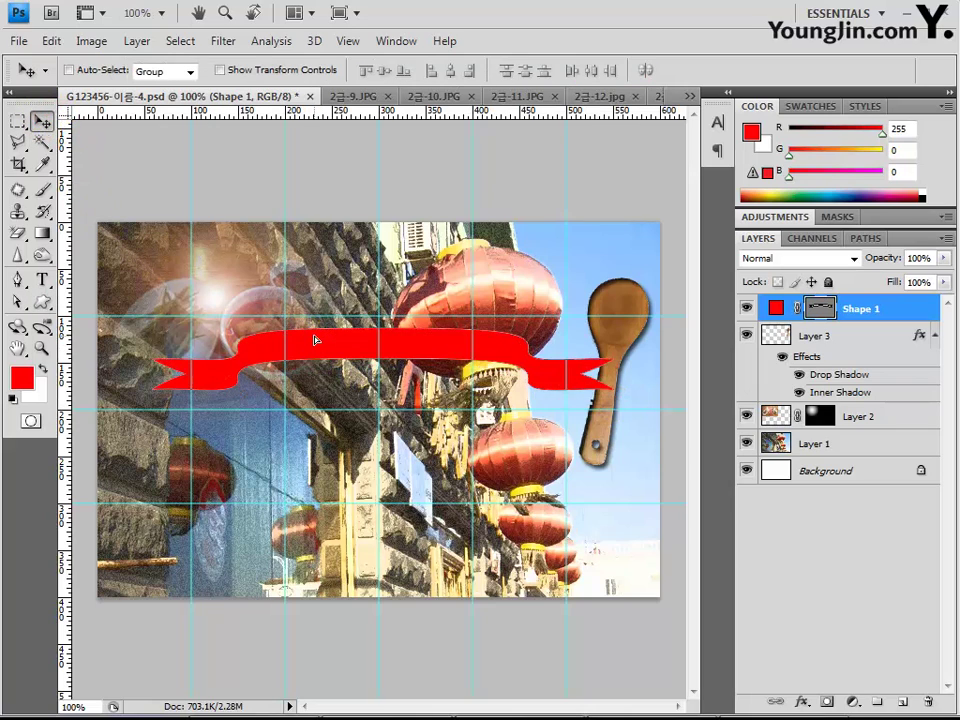
key(Up)
key(Up)
key(Up)
key(Up)
key(Up)
key(Up)
key(Up)
key(Up)
key(Up)
key(Up)
key(Up)
key(Up)
key(Right)
key(Right)
key(Right)
key(Right)
key(Right)
key(Right)
key(Right)
key(Right)
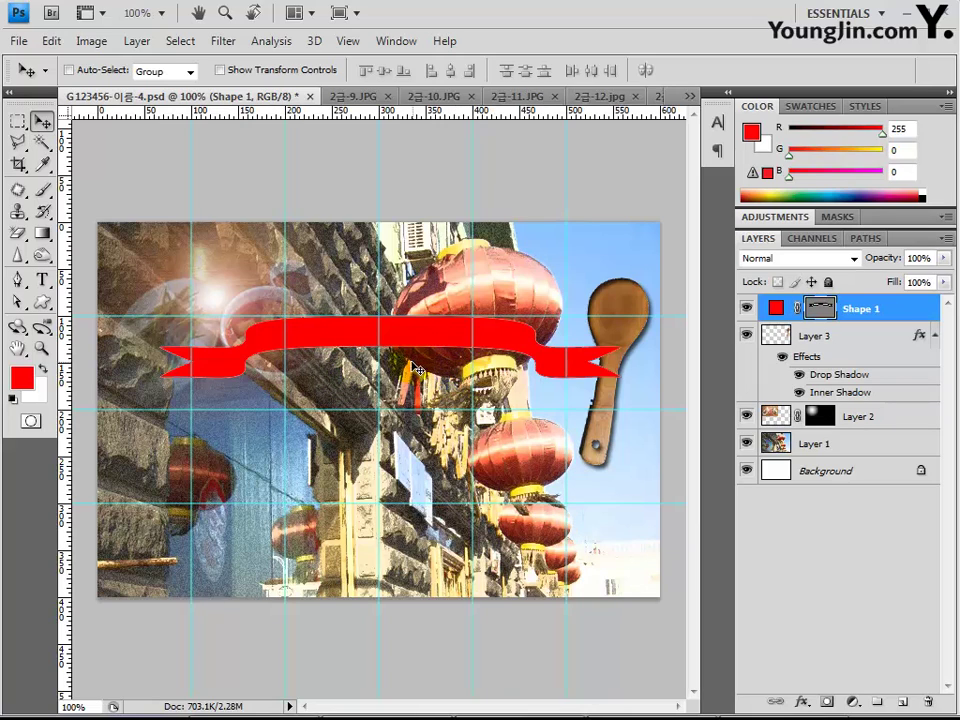
Stretch the red banner downward to 113.6% of its height.
key(ctrl+t)
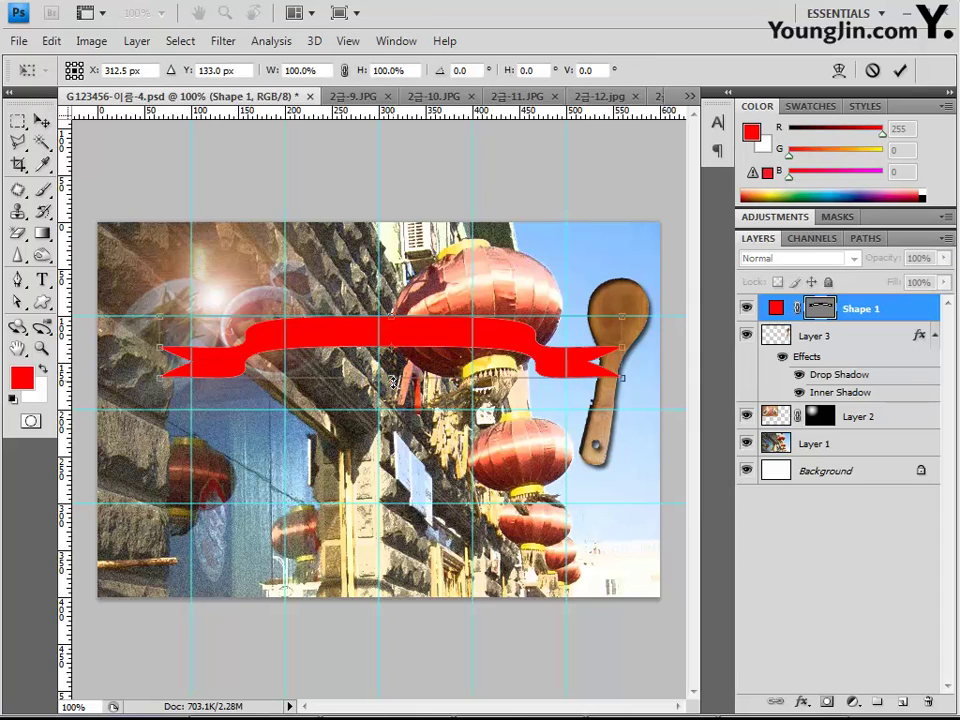
drag(390, 379, 391, 387)
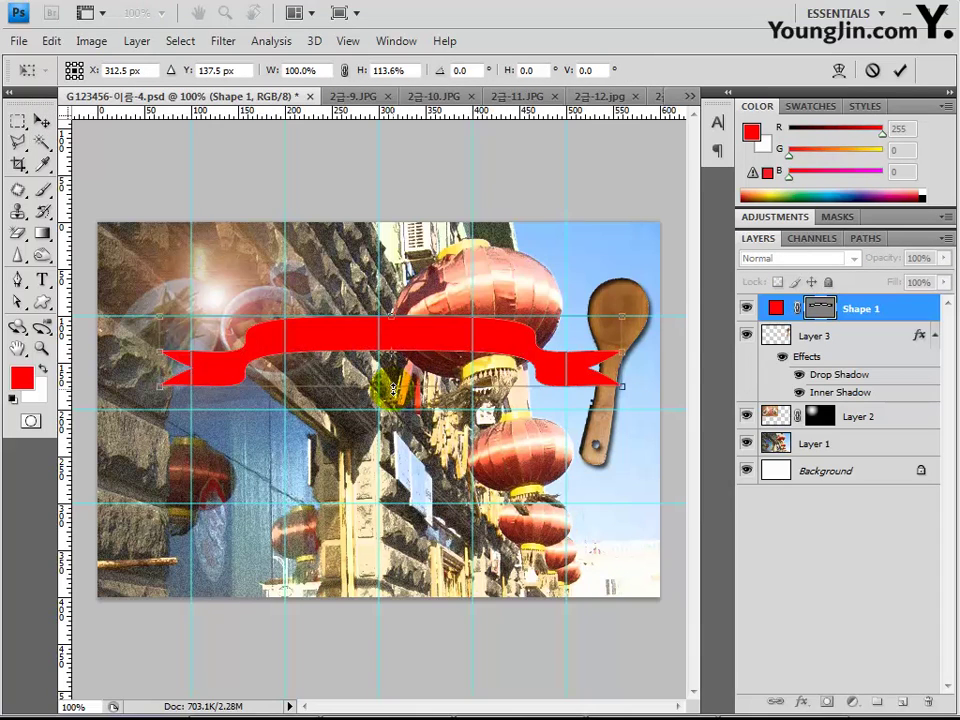
key(Return)
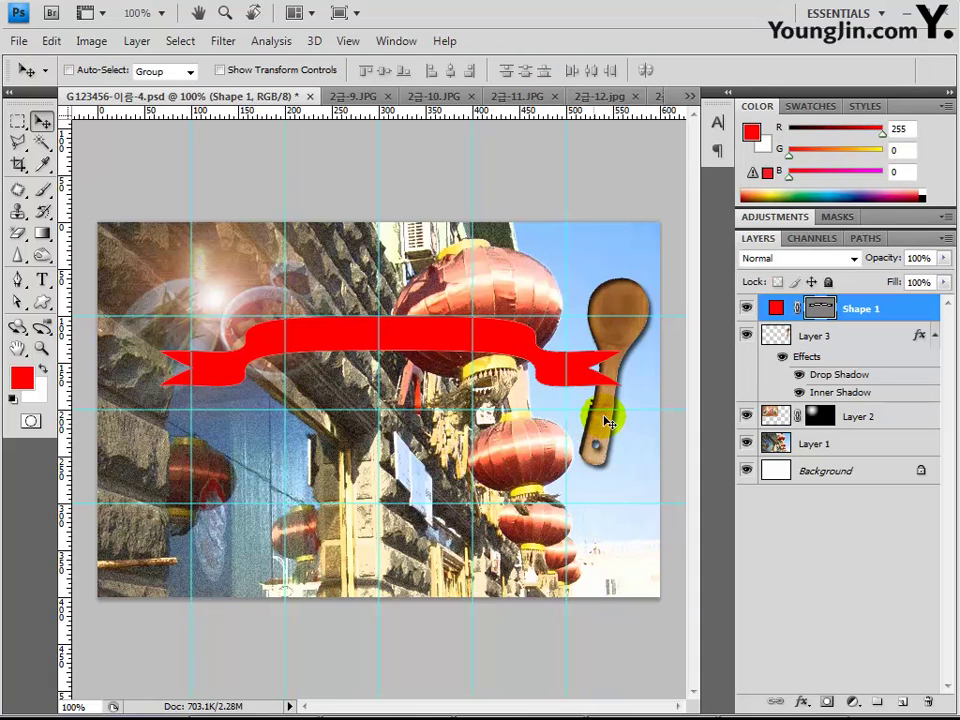
Add a drop shadow with the default settings to the red banner.
click(800, 701)
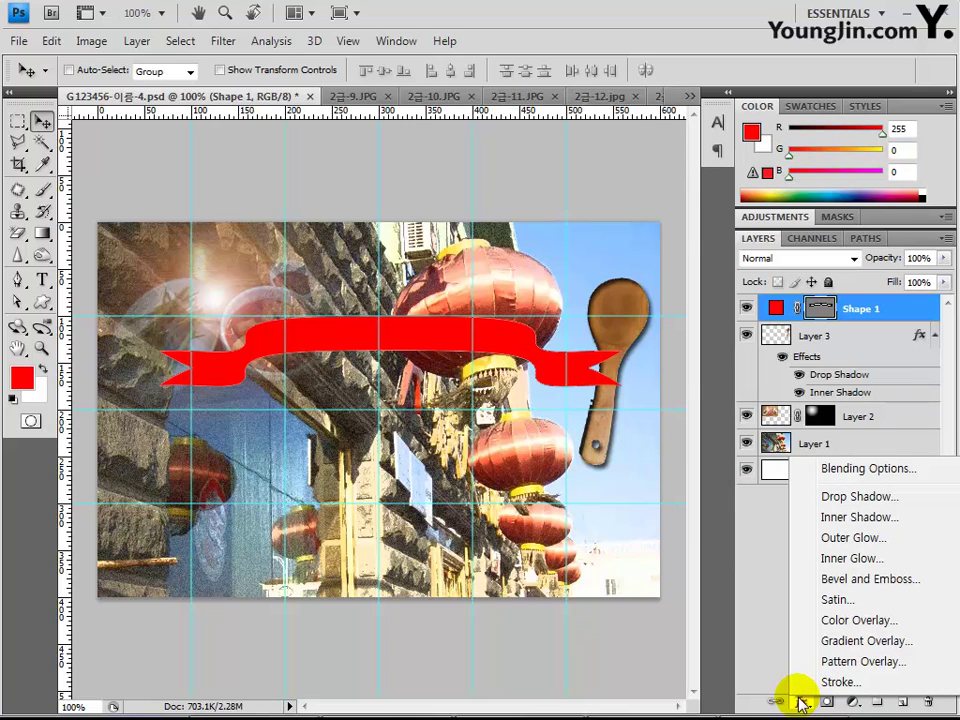
click(842, 497)
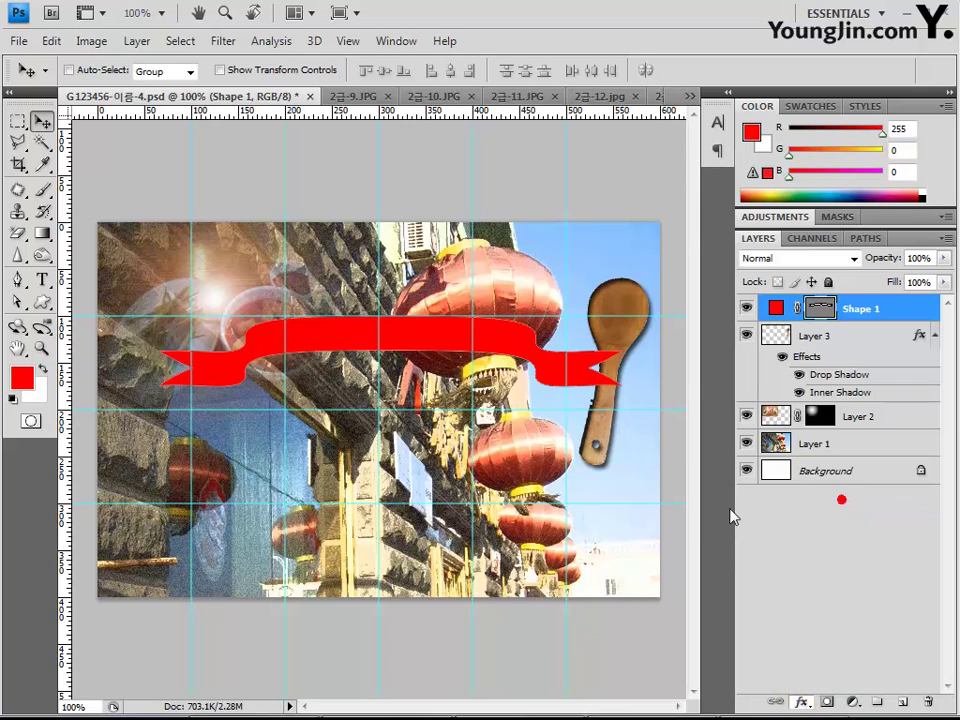
drag(503, 280, 823, 260)
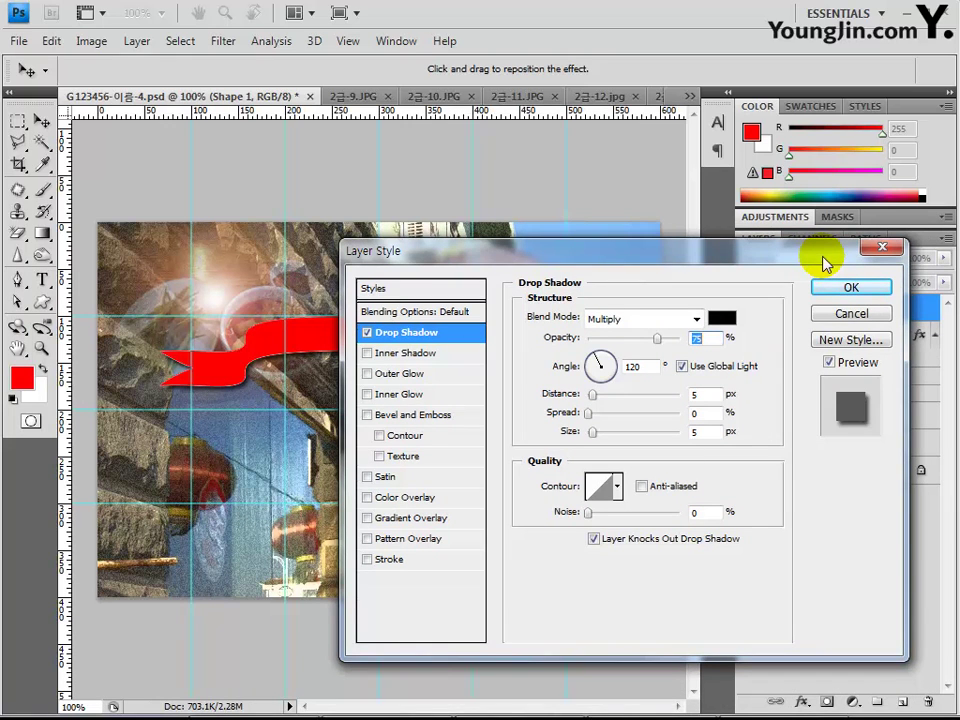
click(876, 288)
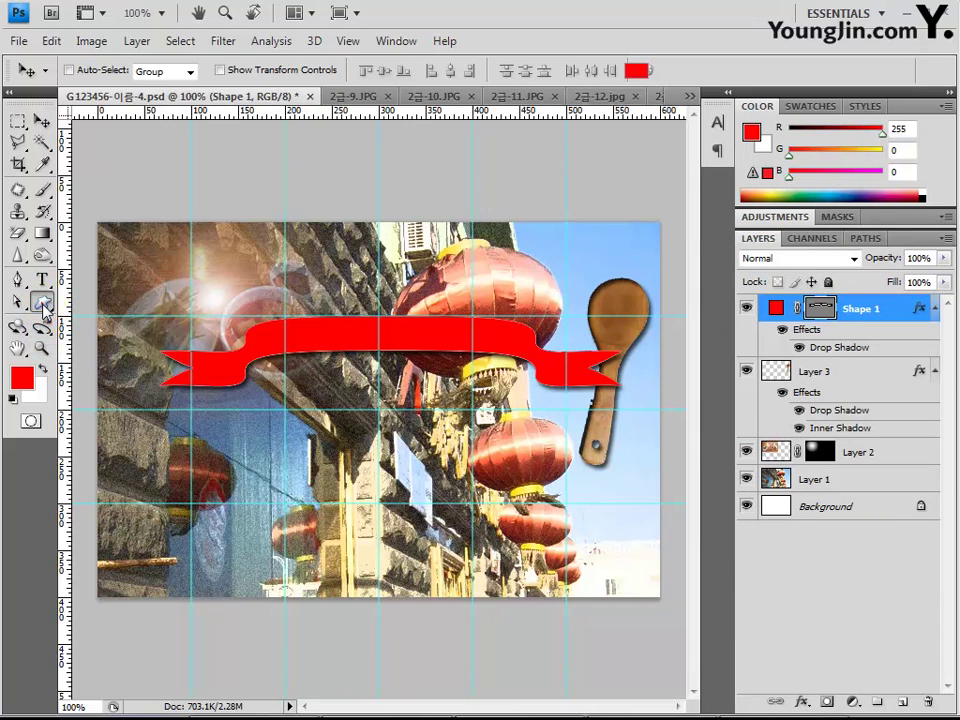
Draw a solid rounded-square custom shape about 134 x 93 px over the blue window, starting at the 100 px vertical guide.
click(42, 303)
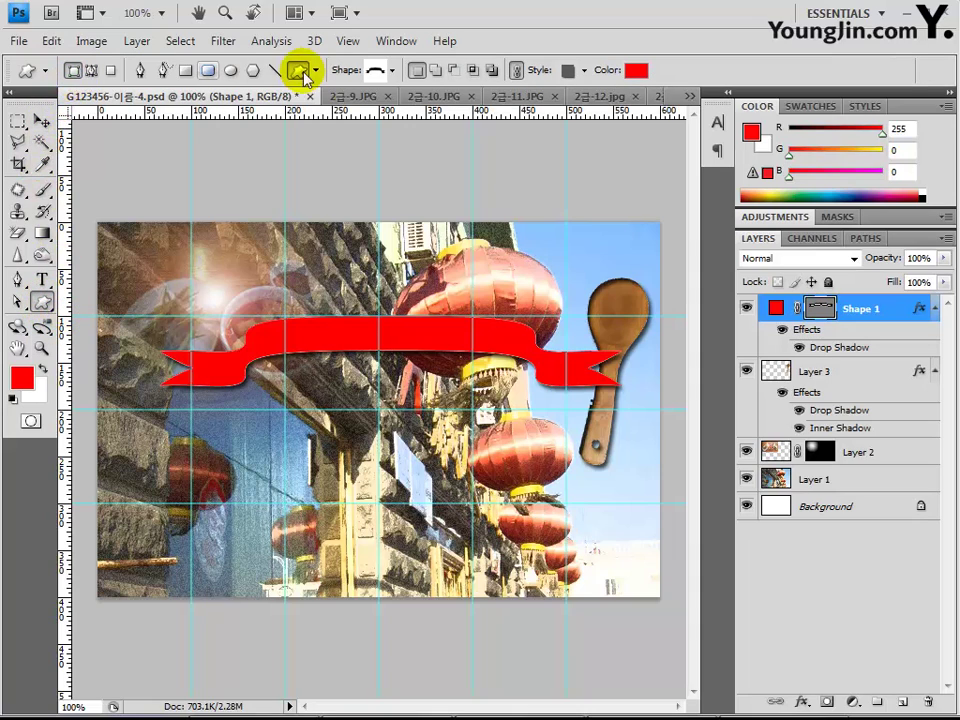
click(391, 72)
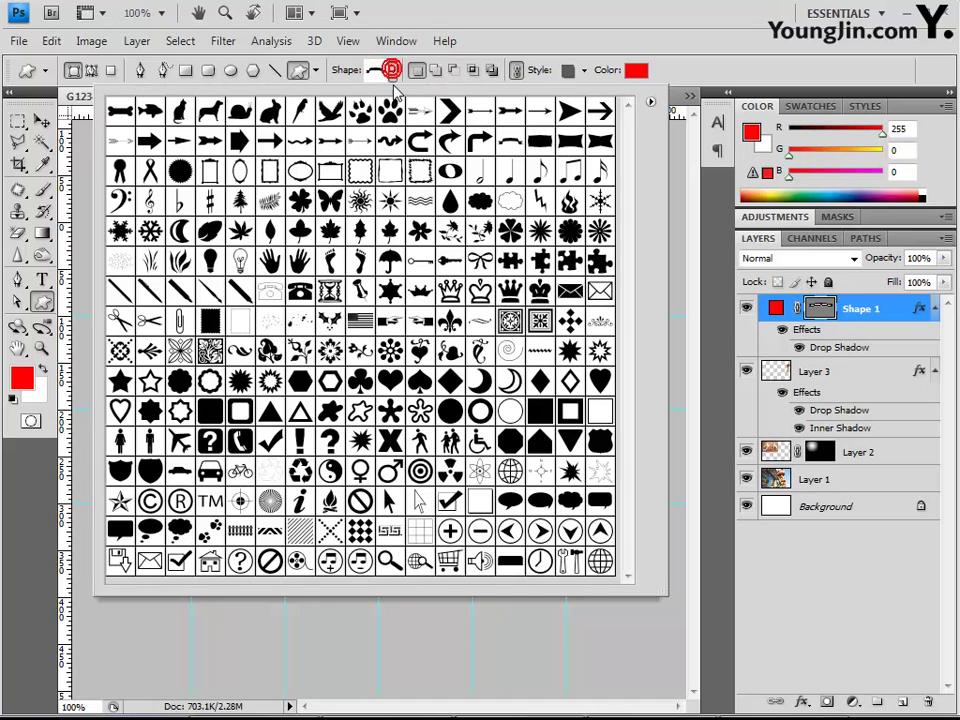
double_click(209, 423)
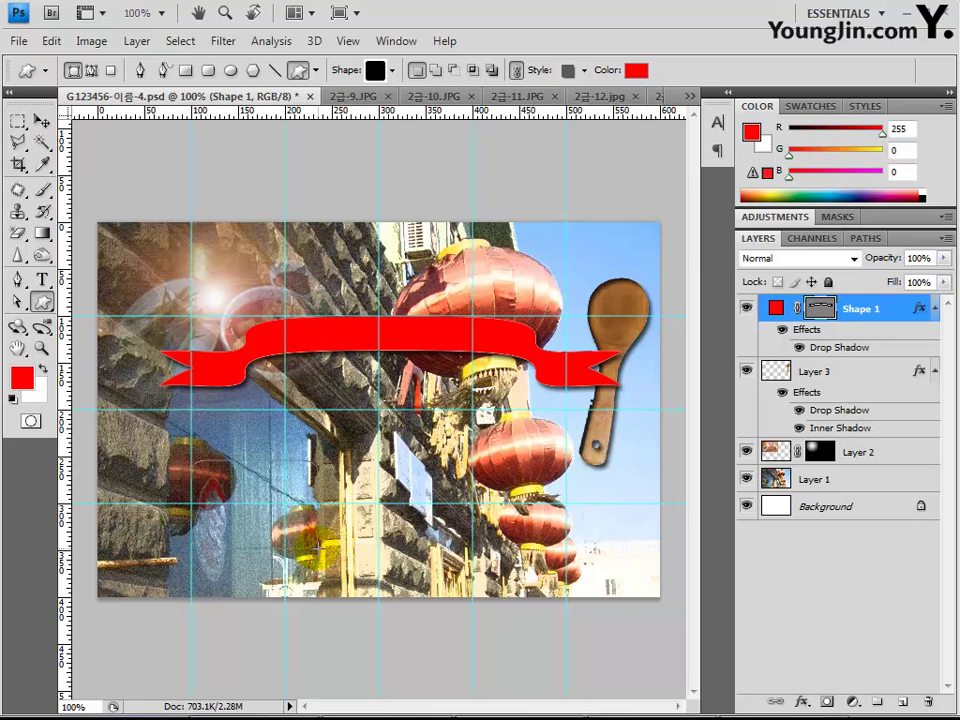
drag(192, 460, 328, 557)
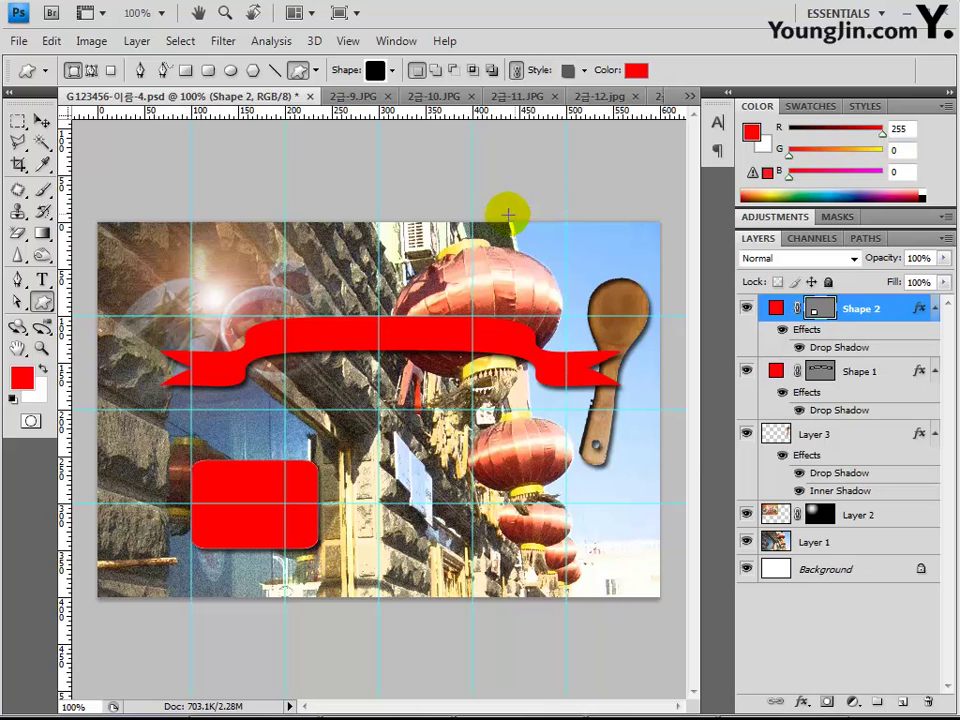
Remove the layer style from the rounded rectangle and set its fill colour to white, ffffff.
click(584, 70)
click(479, 110)
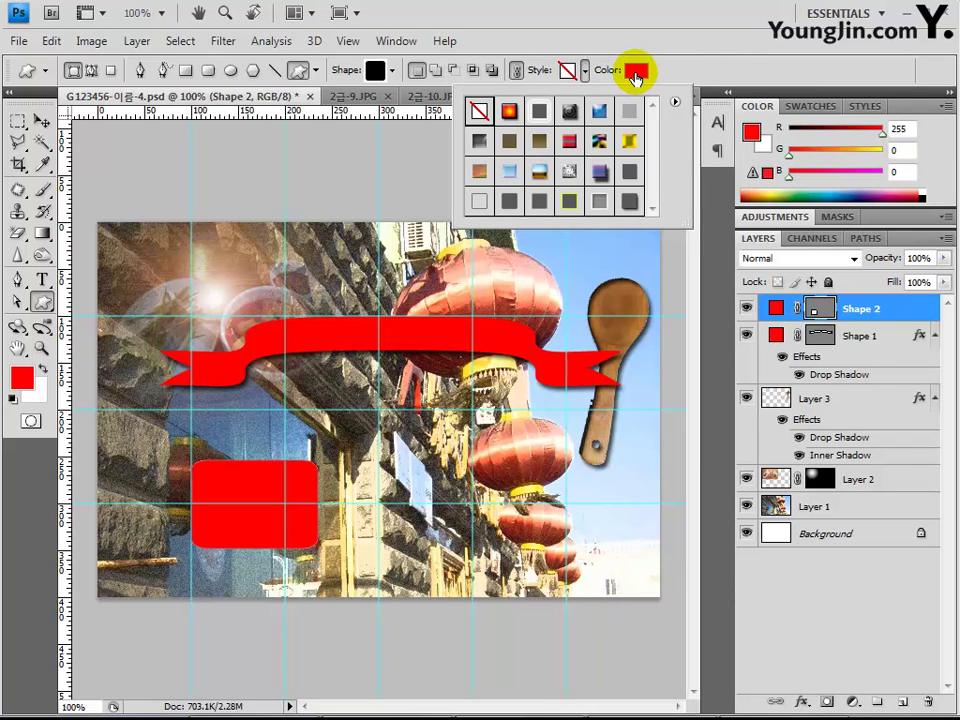
click(636, 72)
drag(414, 257, 362, 202)
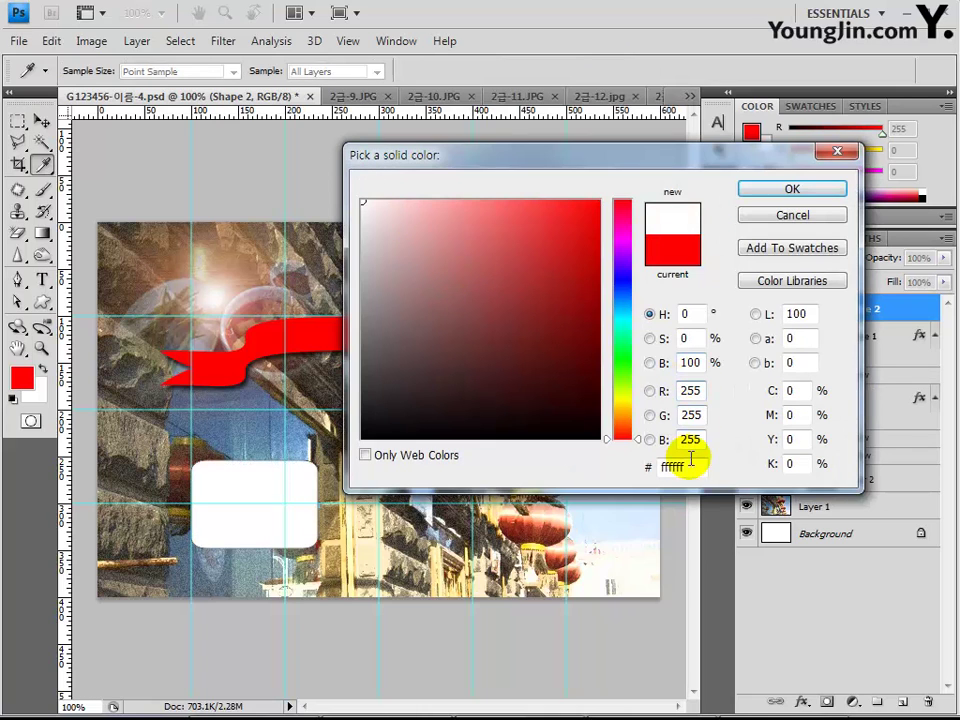
click(792, 189)
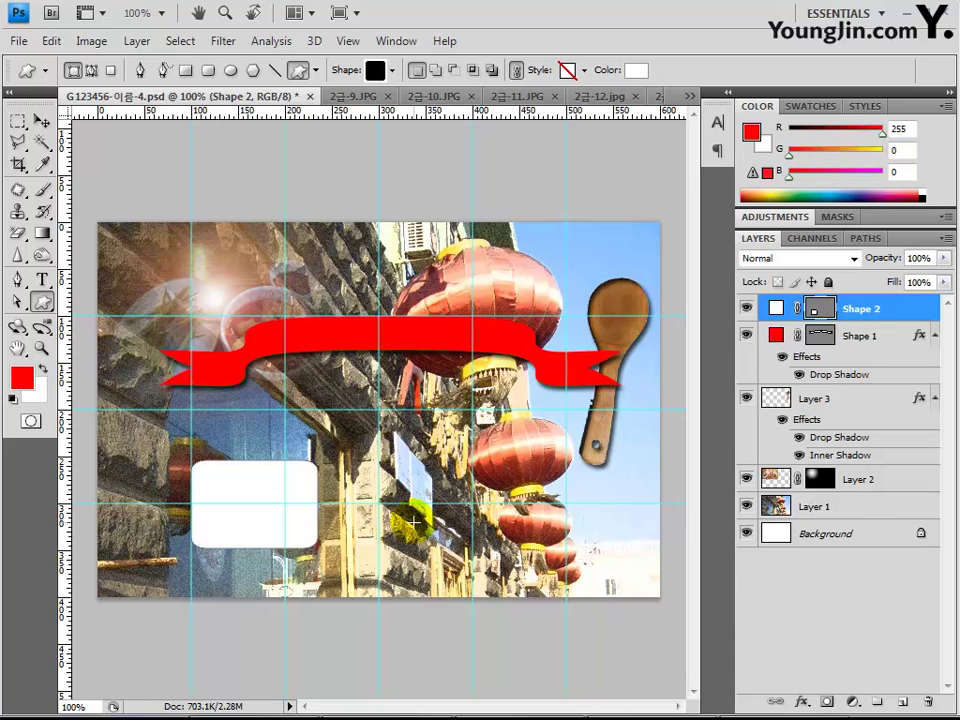
Nudge the white rounded rectangle down and then up, placing it about 9 px higher than it was drawn.
click(42, 120)
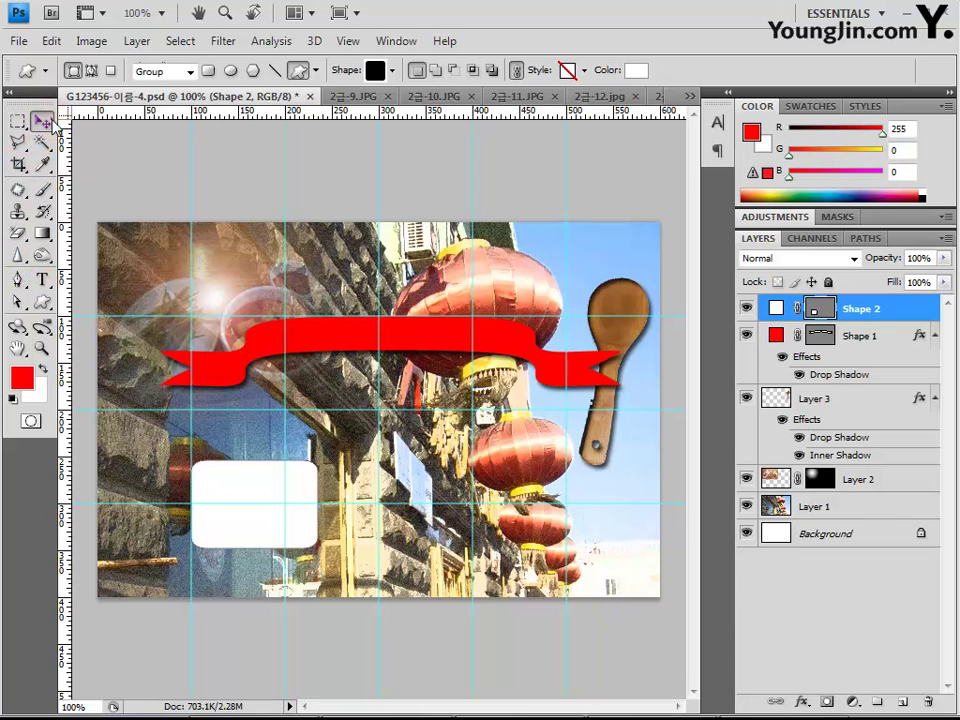
key(Down)
key(Down)
key(Down)
key(Down)
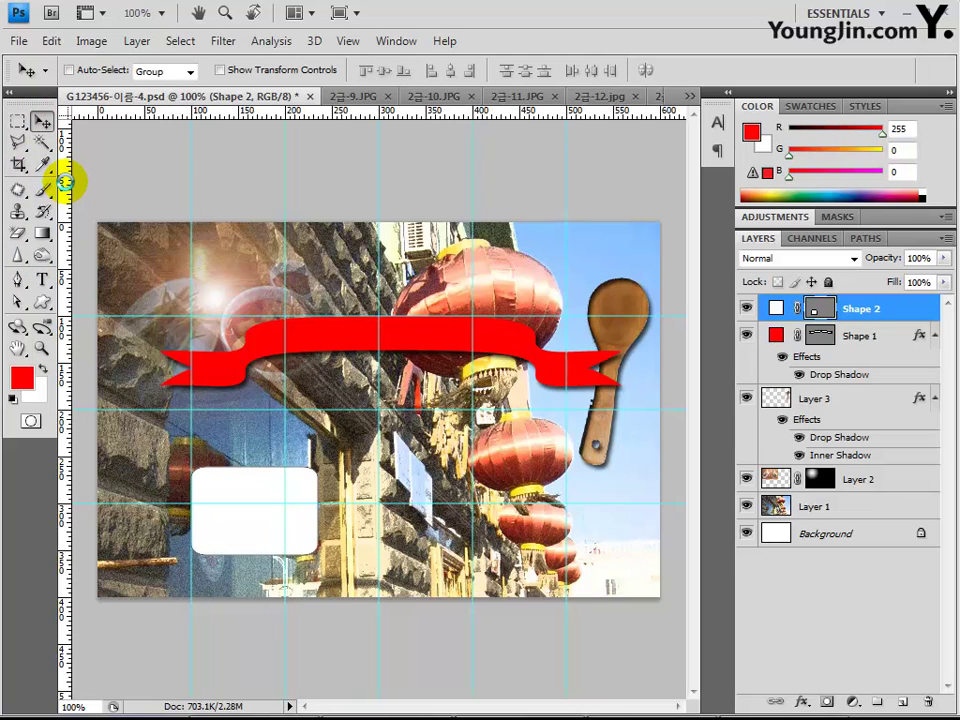
key(Up)
key(Up)
key(Up)
key(Up)
key(Up)
key(Up)
key(Up)
key(Up)
key(Up)
key(Up)
key(Up)
key(Up)
key(Up)
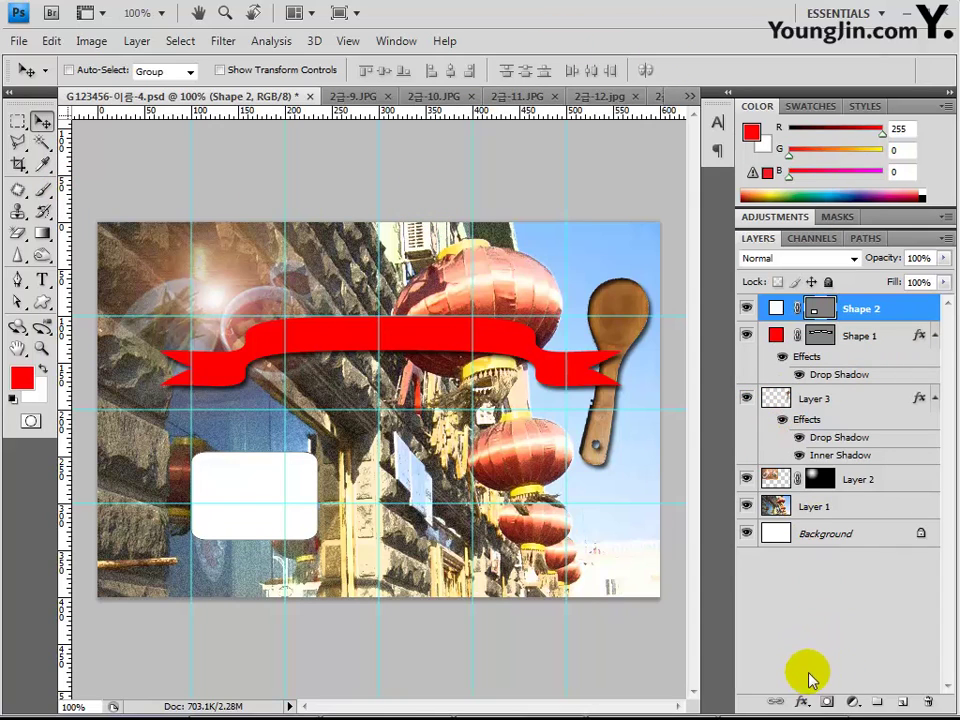
Add a default drop shadow and a 2 px outside stroke in white, ffffff, to the white rounded rectangle.
click(803, 703)
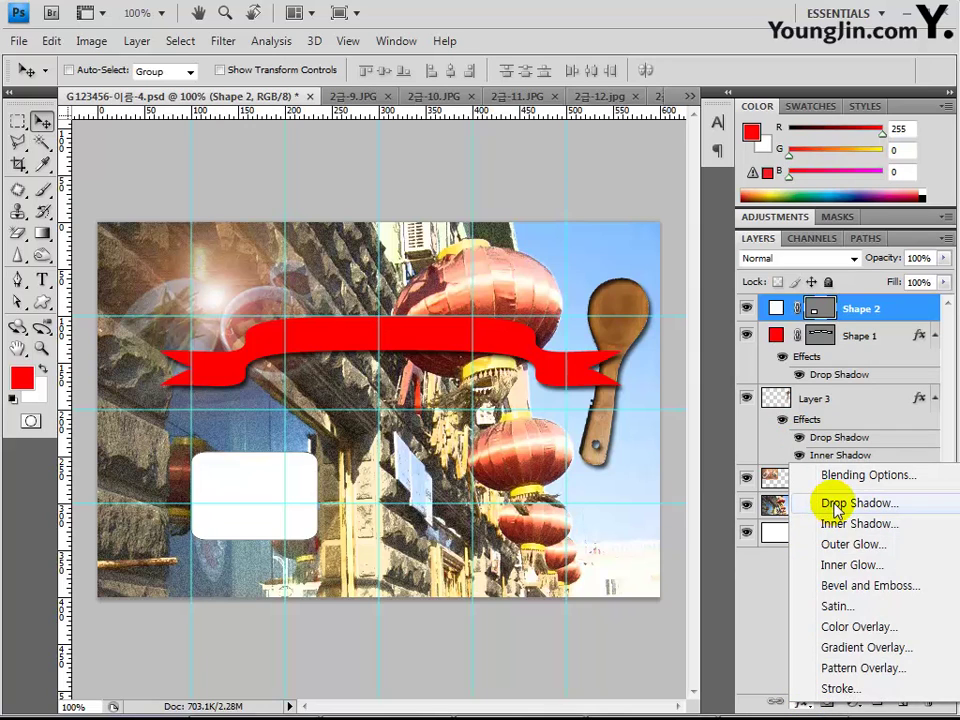
click(790, 502)
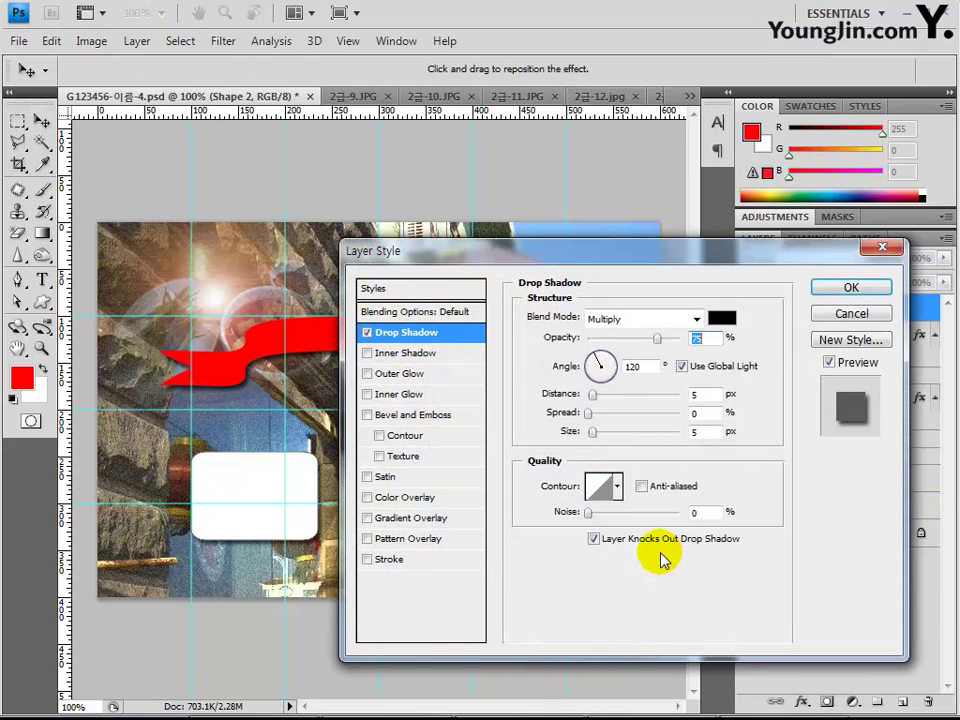
click(395, 566)
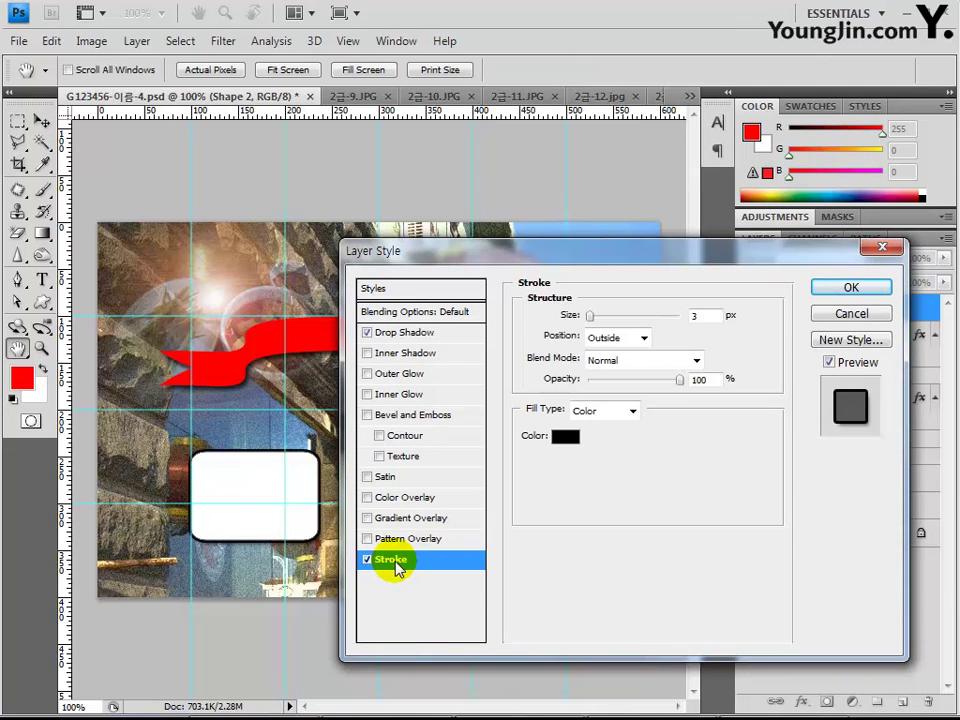
double_click(700, 315)
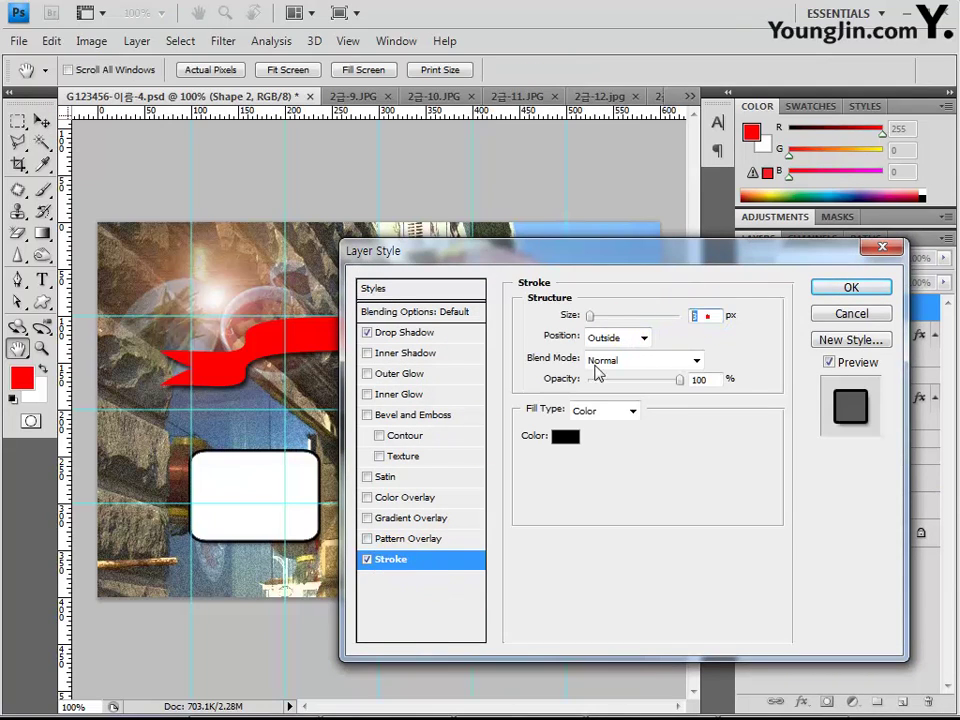
text(2)
click(562, 440)
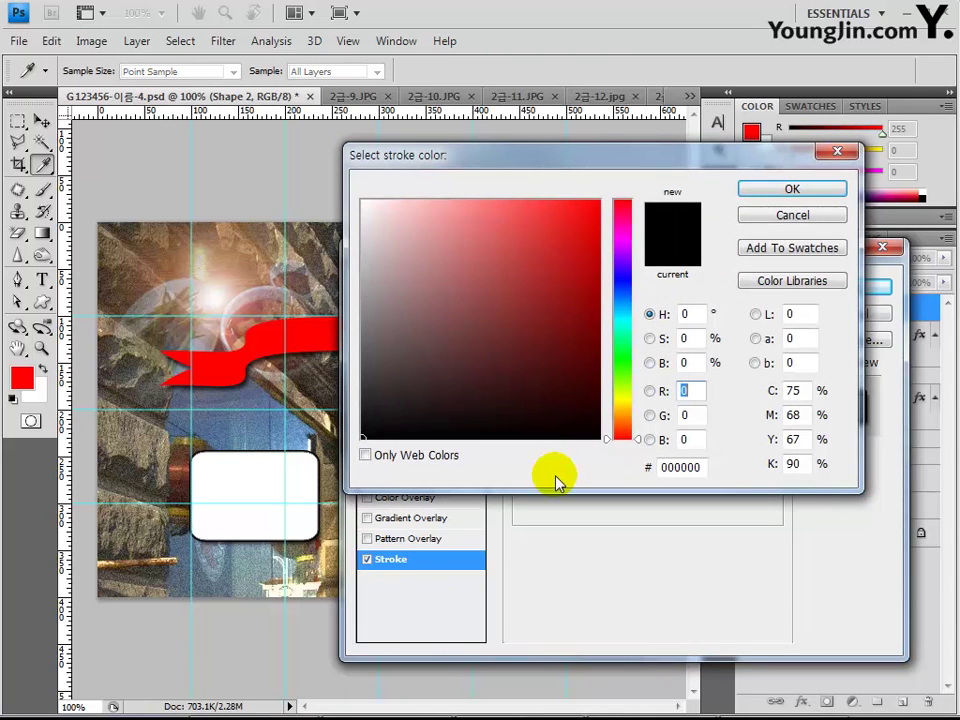
click(363, 202)
click(362, 201)
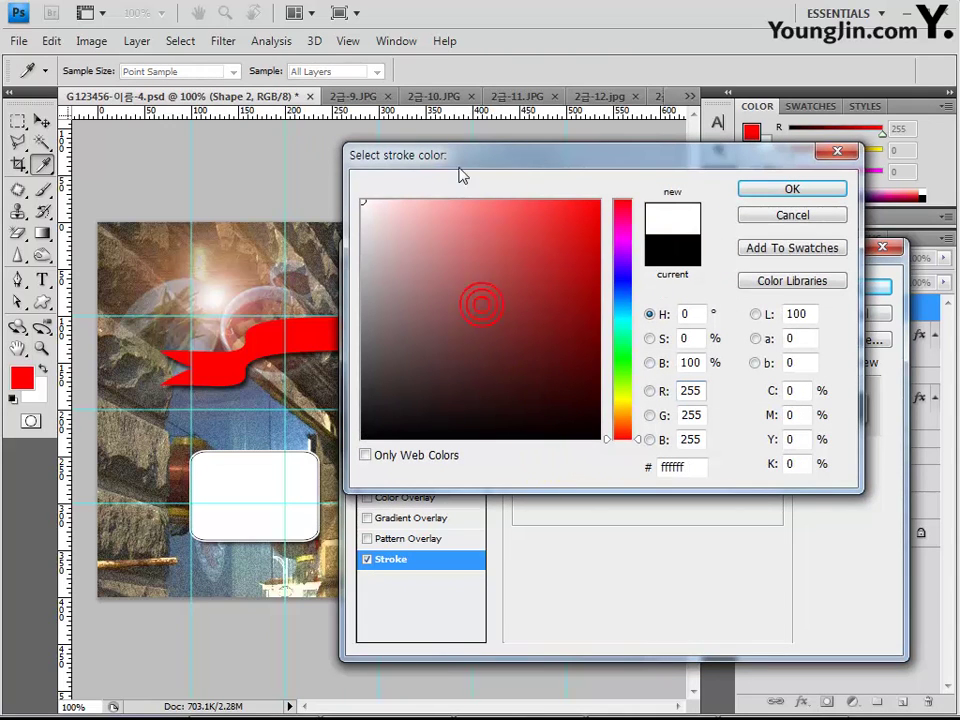
click(784, 192)
click(623, 518)
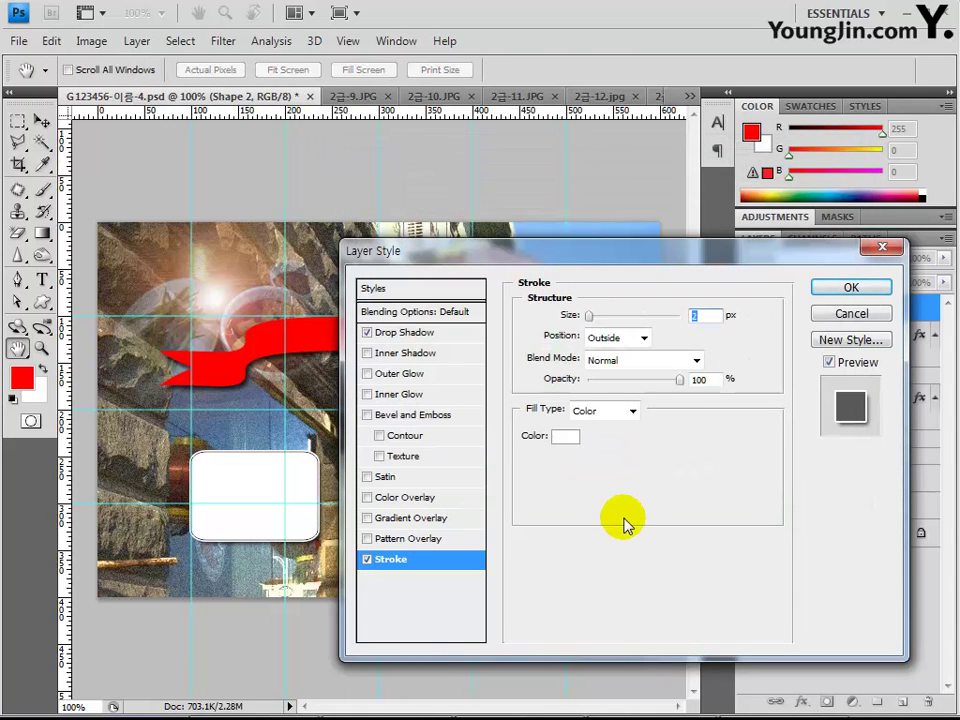
click(838, 289)
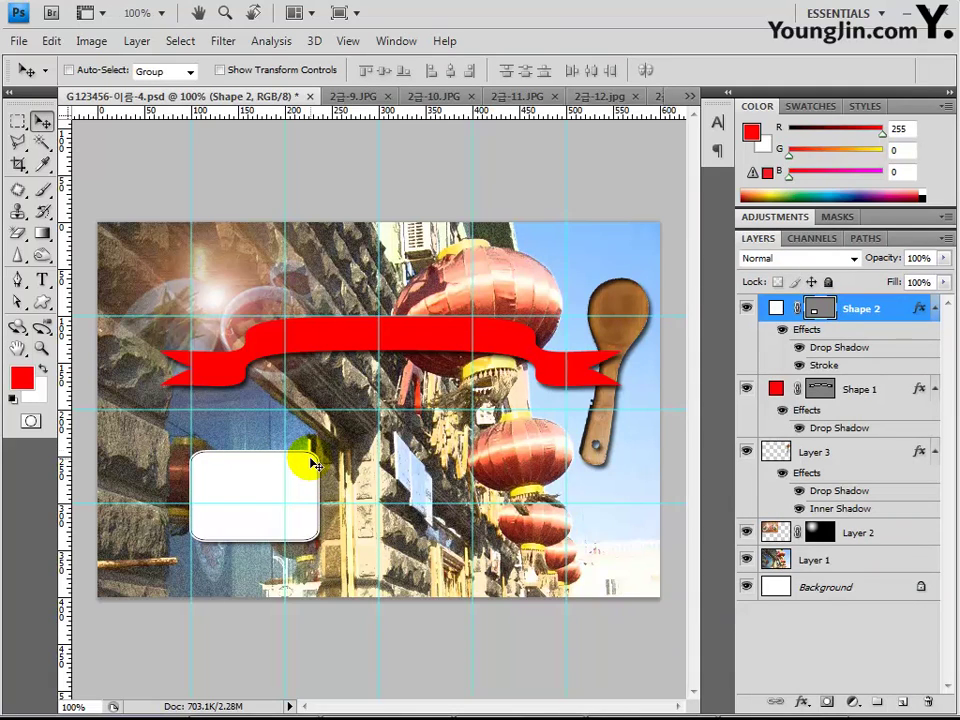
Copy the entire 2급-11.JPG food photo into the G123456-이름-4.psd composite and position it so it covers the white rounded rectangle.
click(511, 95)
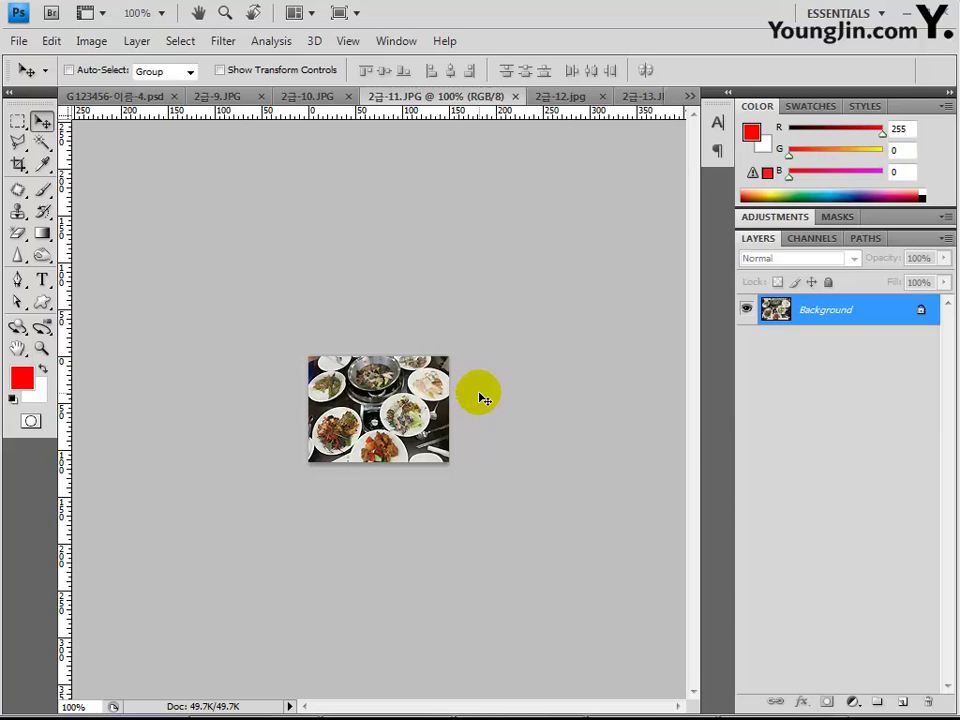
key(ctrl+a)
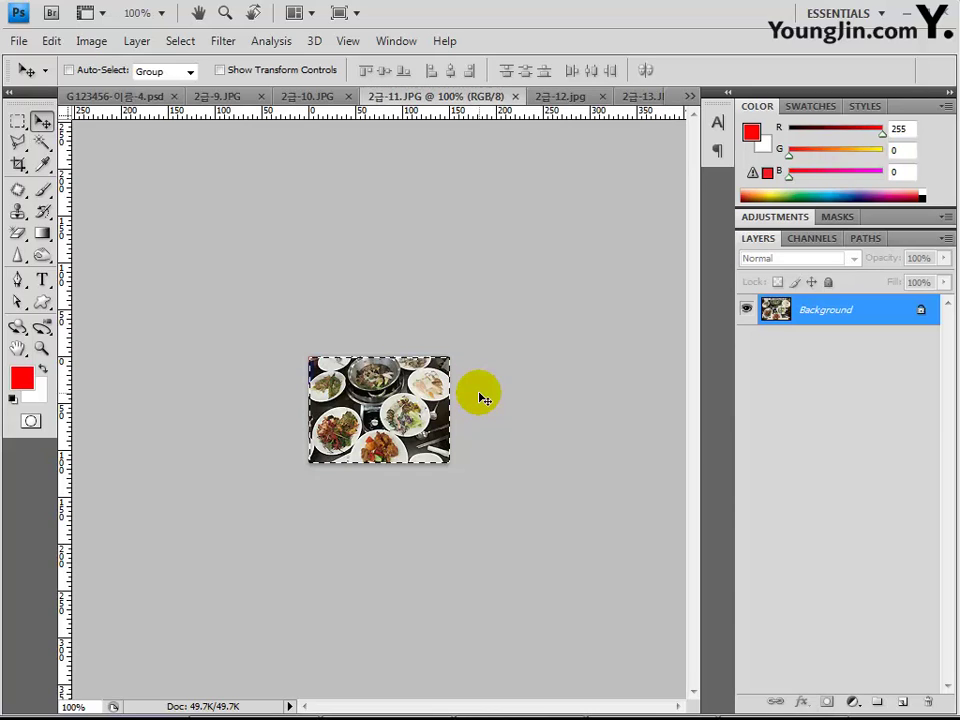
click(116, 96)
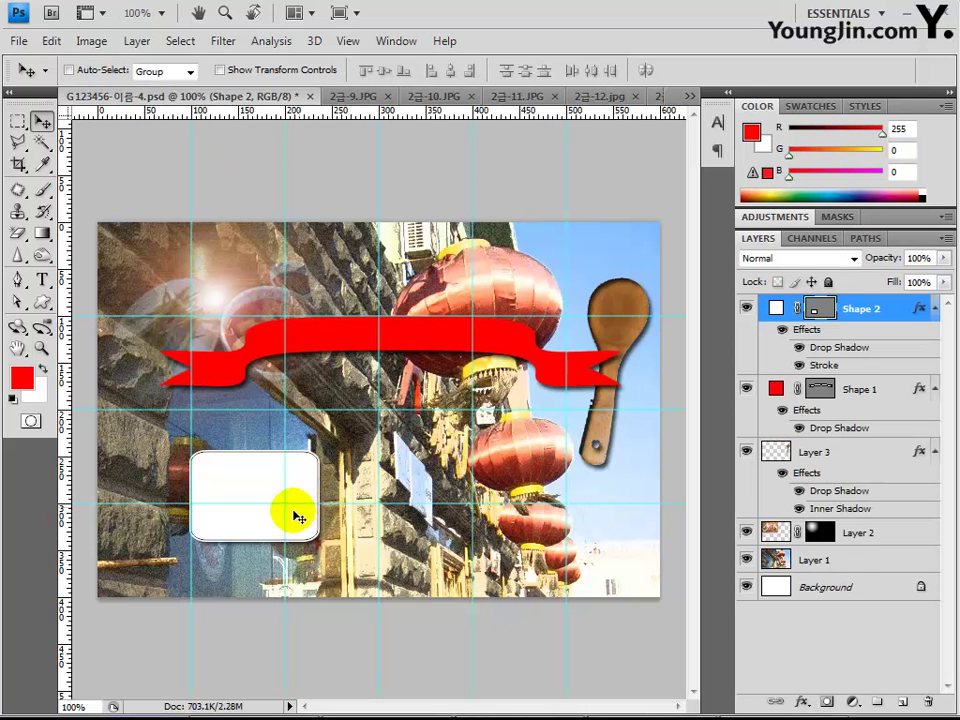
key(ctrl+v)
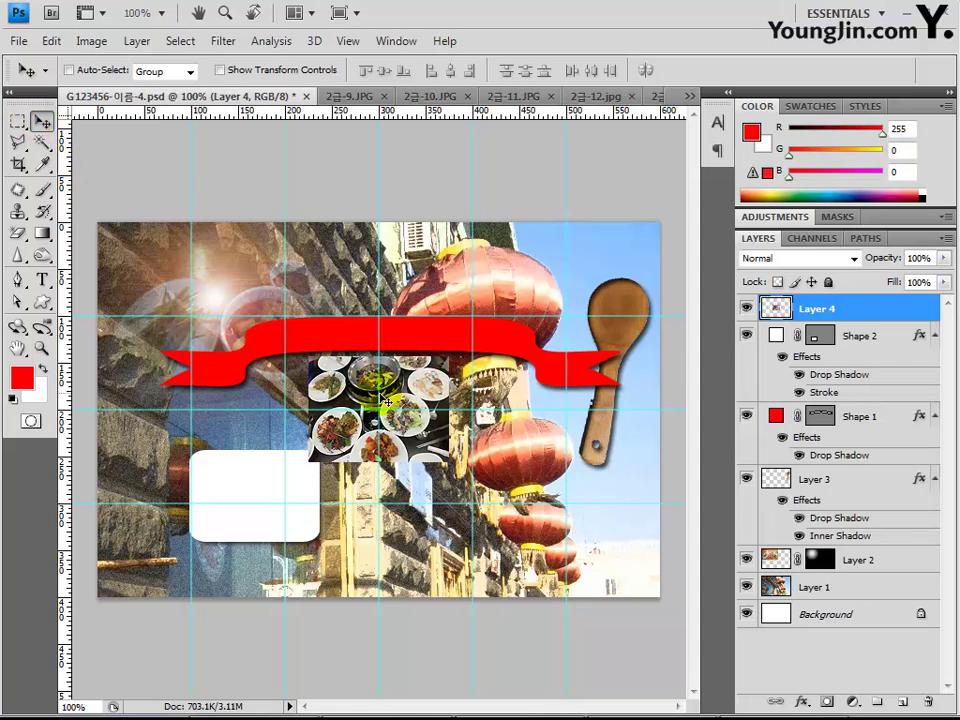
drag(358, 391, 236, 485)
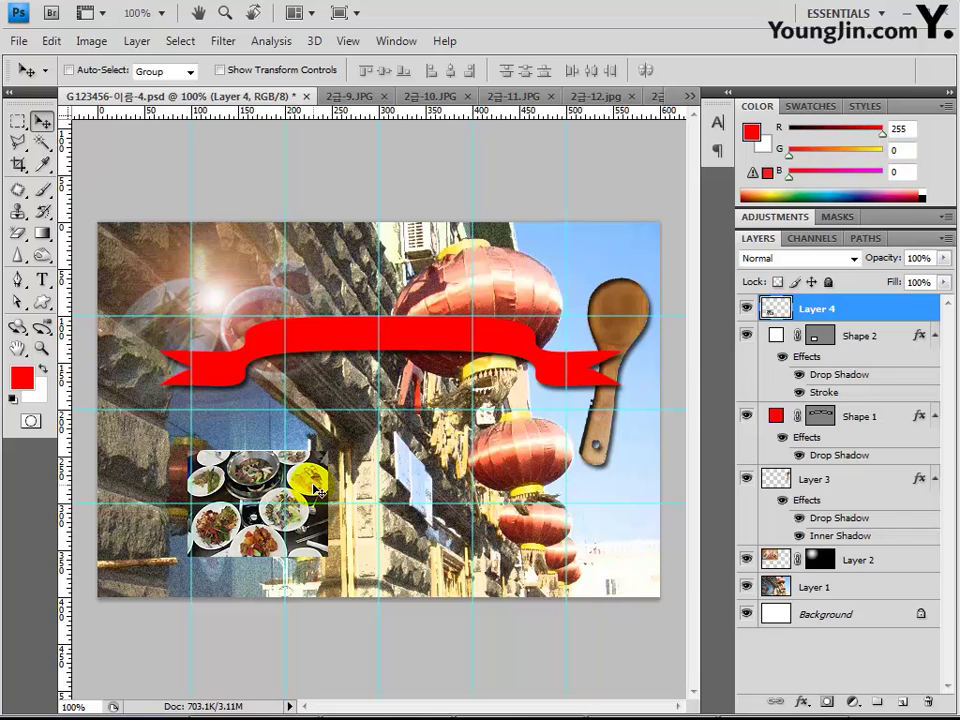
key(shift+Up)
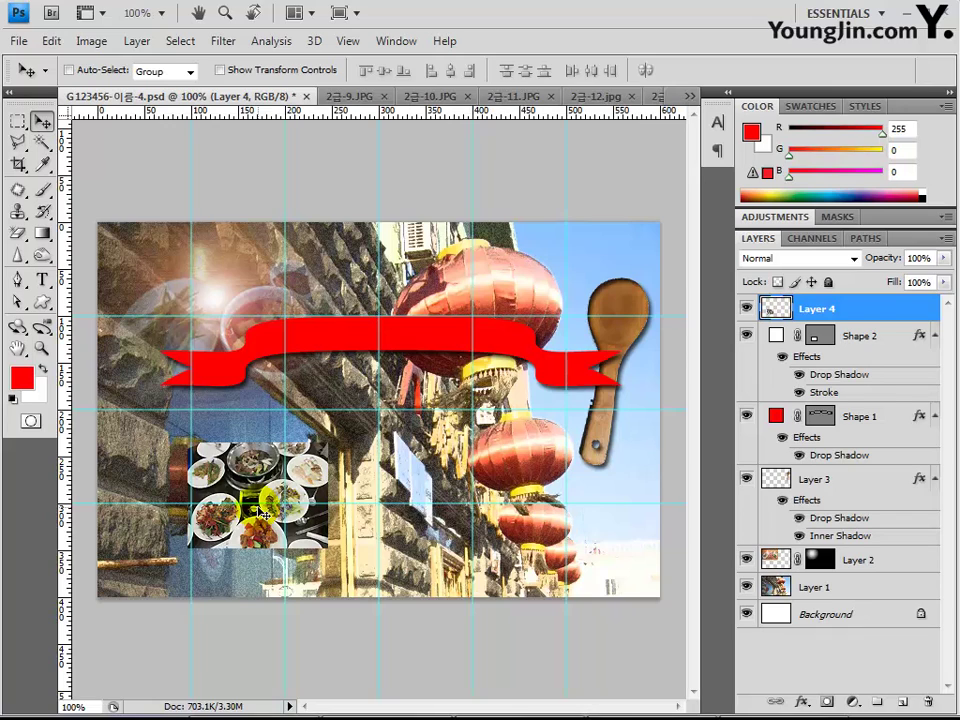
Set the pasted food photo's opacity to 80% and clip it to the rounded rectangle below.
click(918, 257)
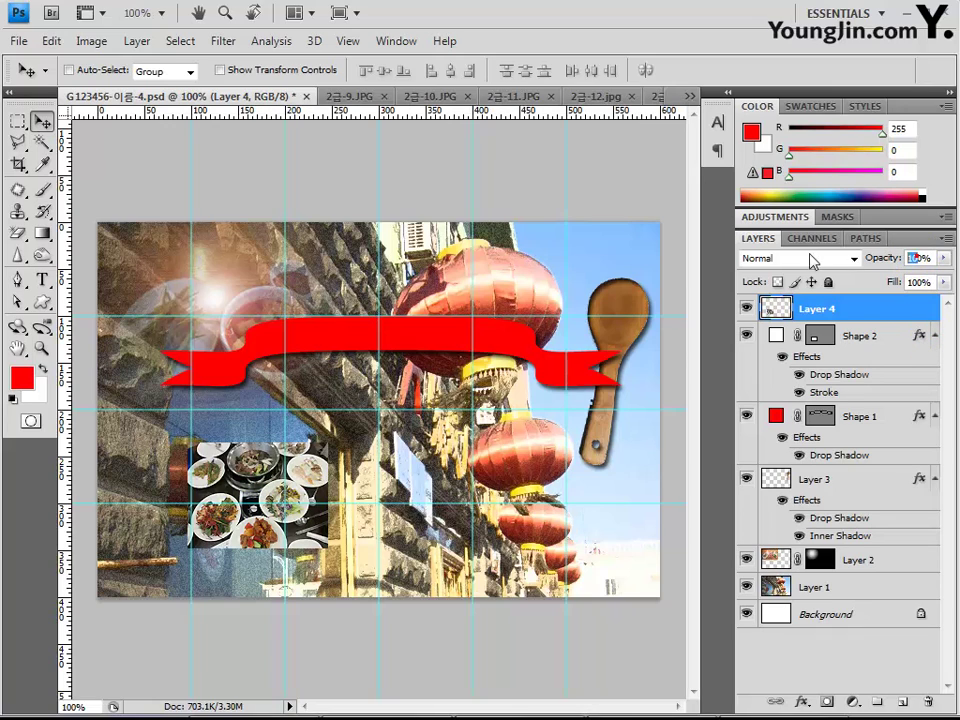
click(811, 270)
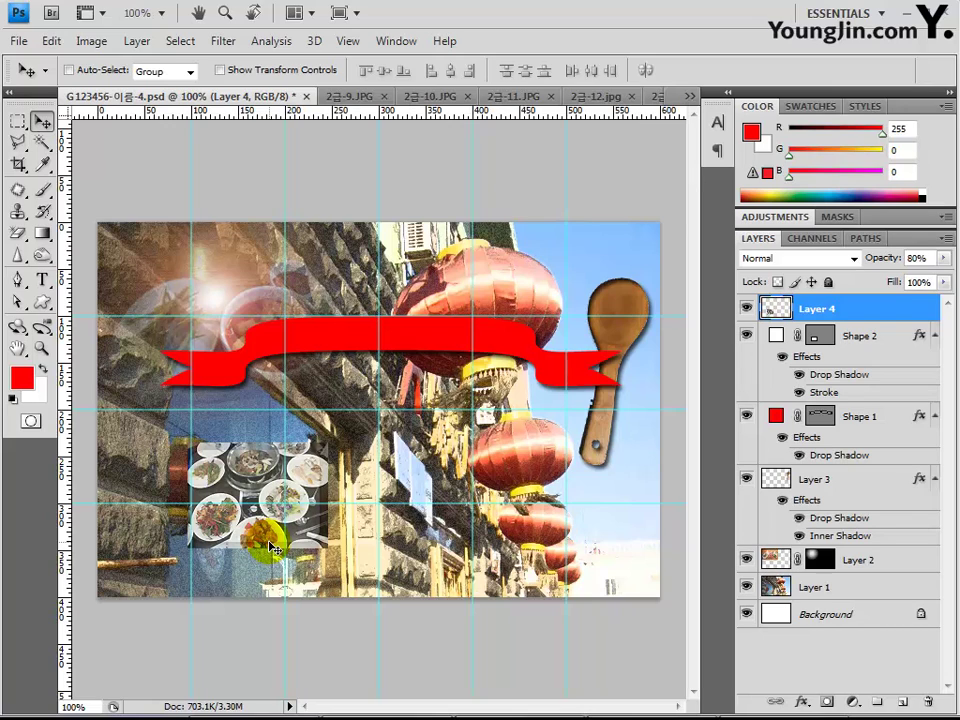
alt+click(872, 323)
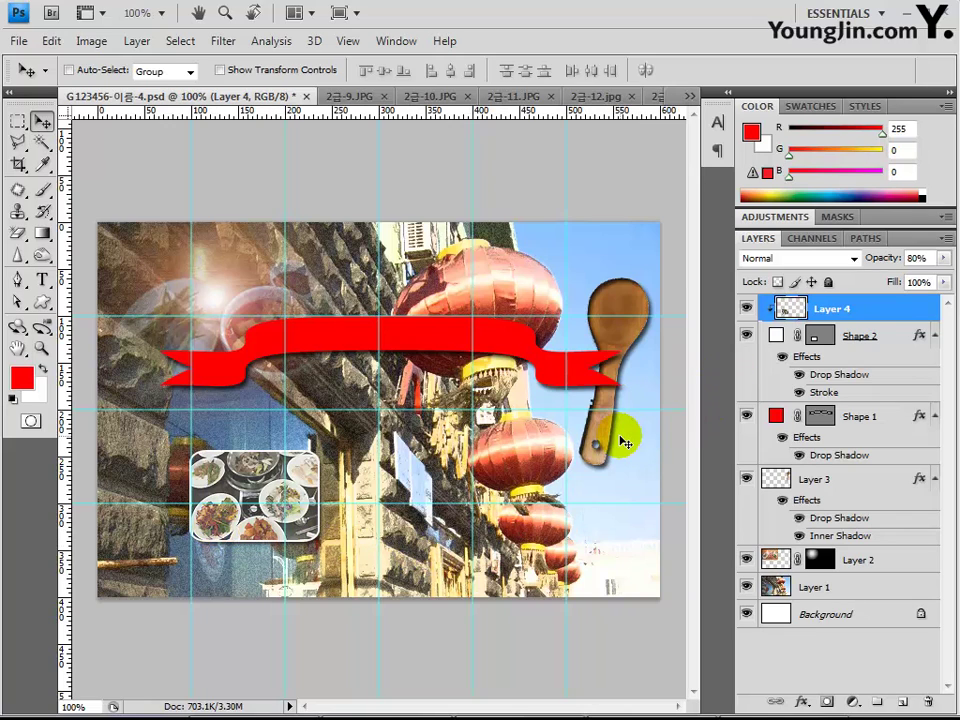
Duplicate the rounded rectangle layer and move the lower, unclipped one about 154 px right and 24 px down.
click(874, 338)
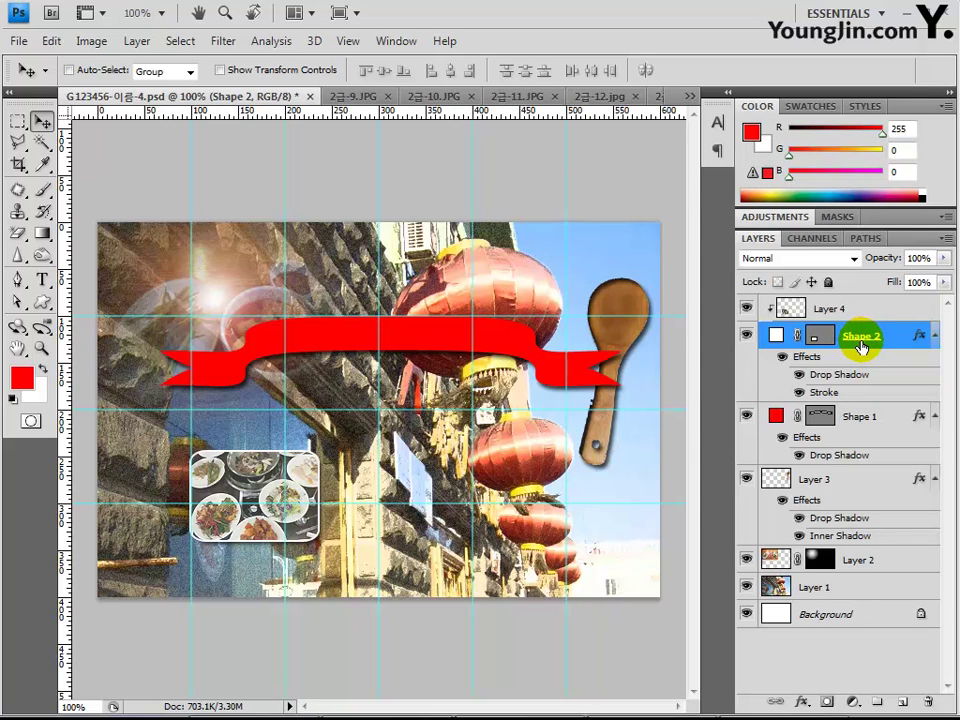
key(ctrl+j)
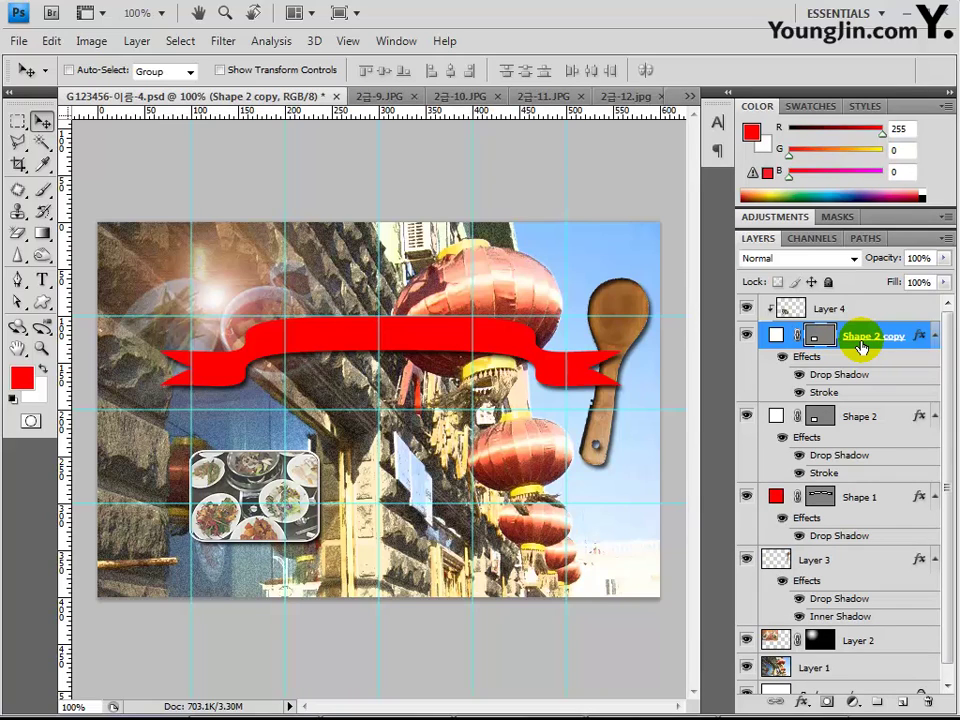
click(866, 422)
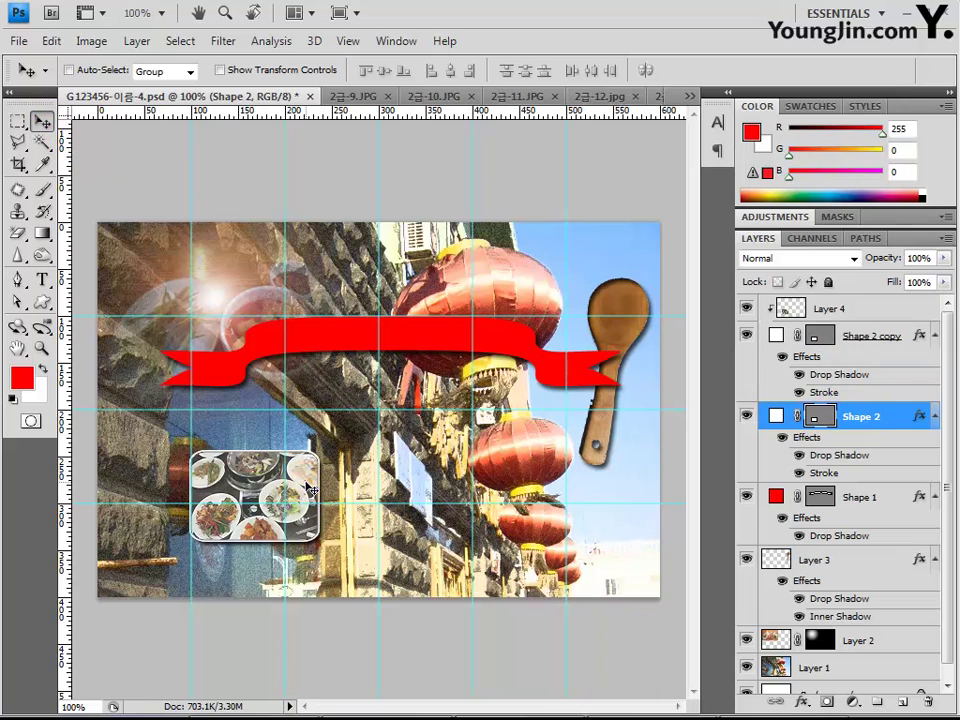
drag(356, 500, 451, 510)
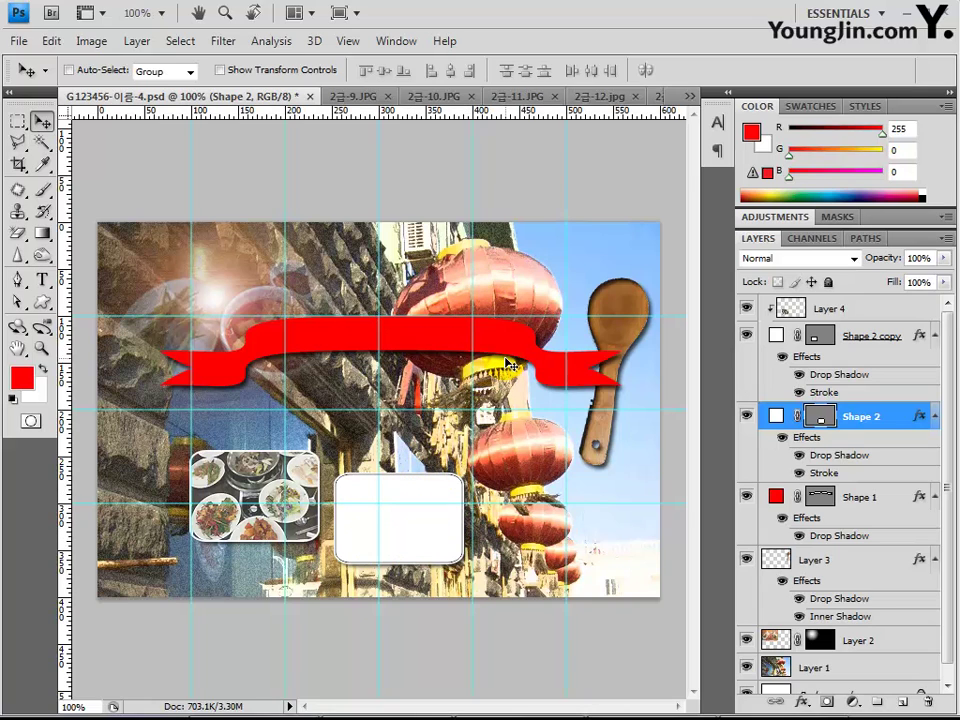
Copy the entire 2급-12.jpg sushi photo into the composite above the second rounded rectangle's layer and position it over that shape.
click(600, 97)
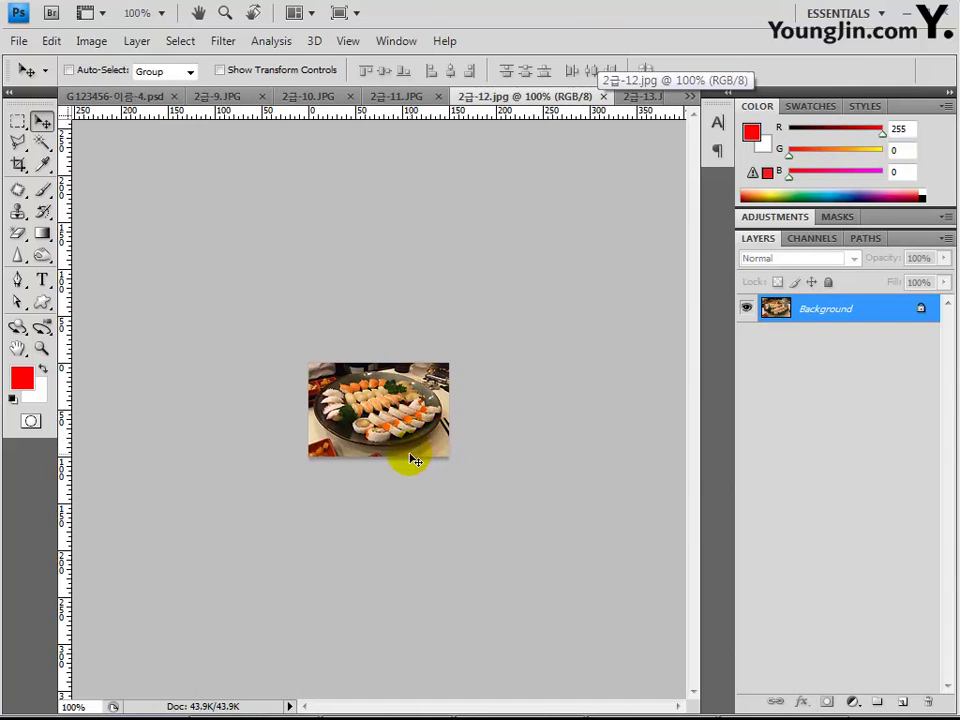
key(ctrl+a)
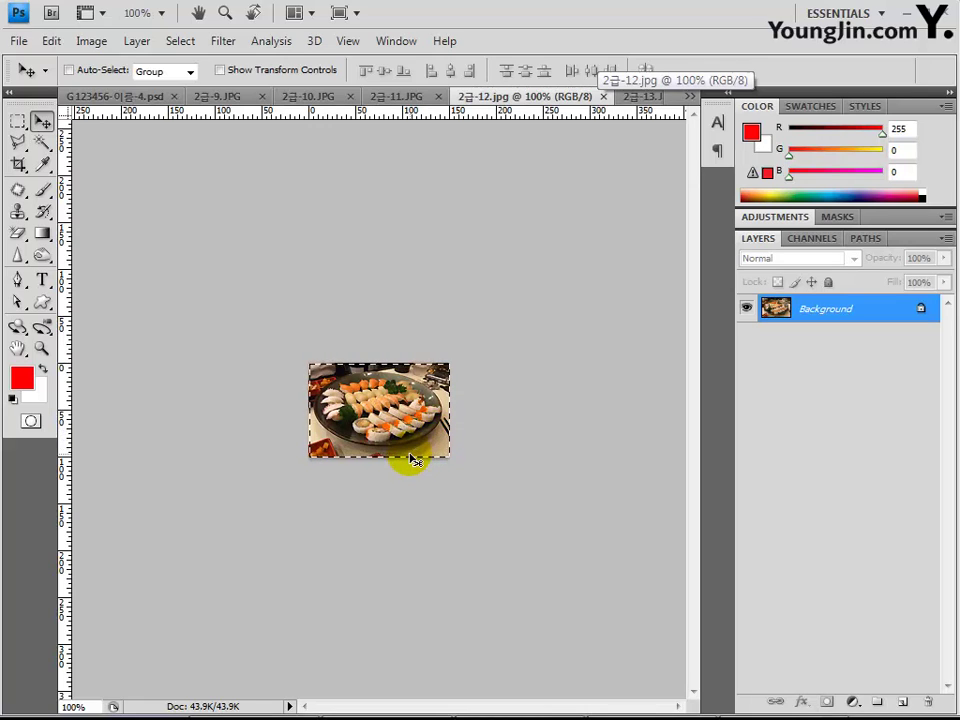
click(95, 97)
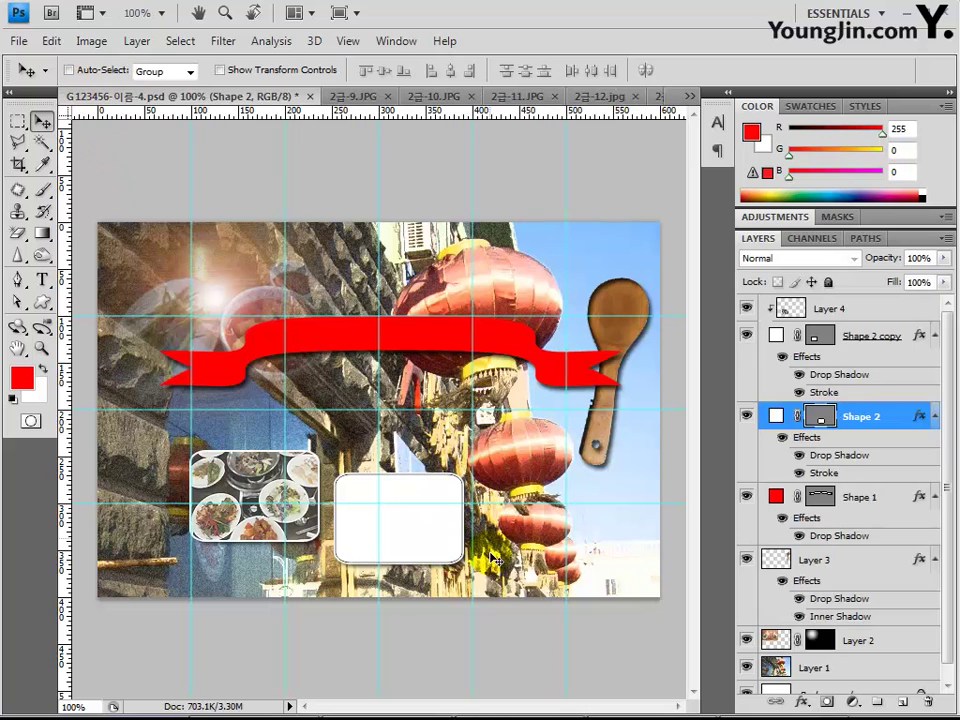
key(ctrl+v)
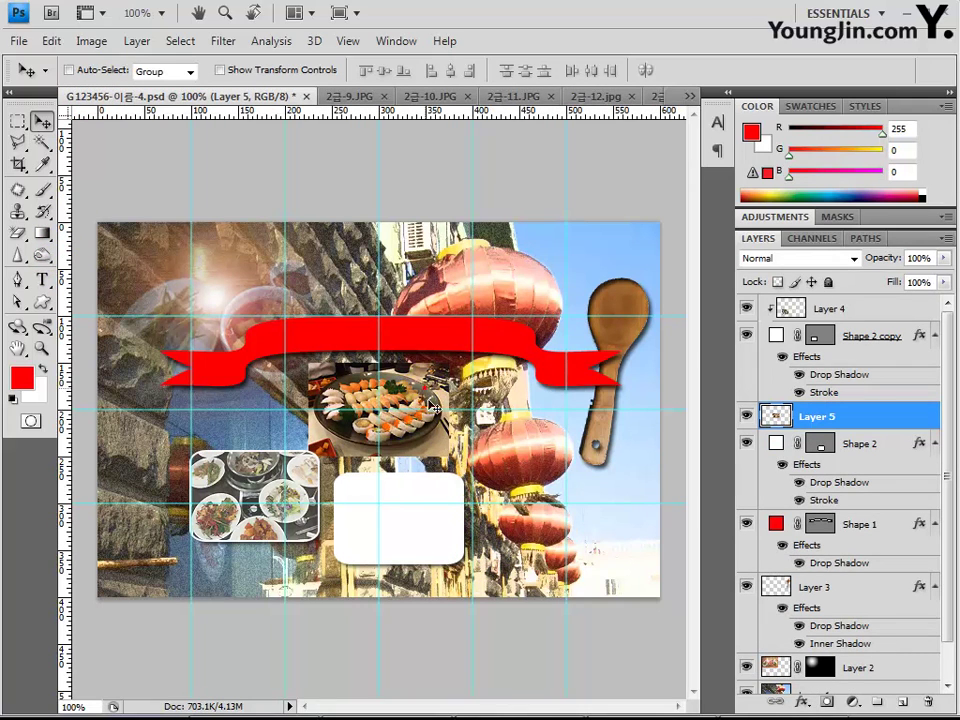
drag(433, 400, 453, 501)
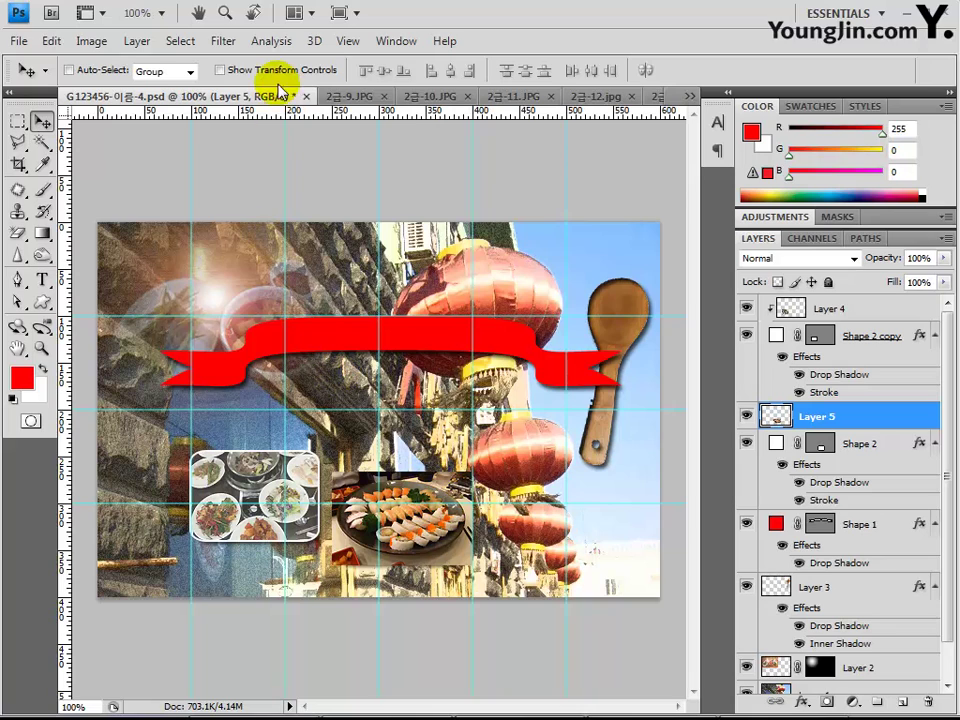
Apply the Texturizer filter to the sushi photo with Canvas texture, scaling 100%, relief 4 and top light, and clip it to the second rounded rectangle.
click(223, 42)
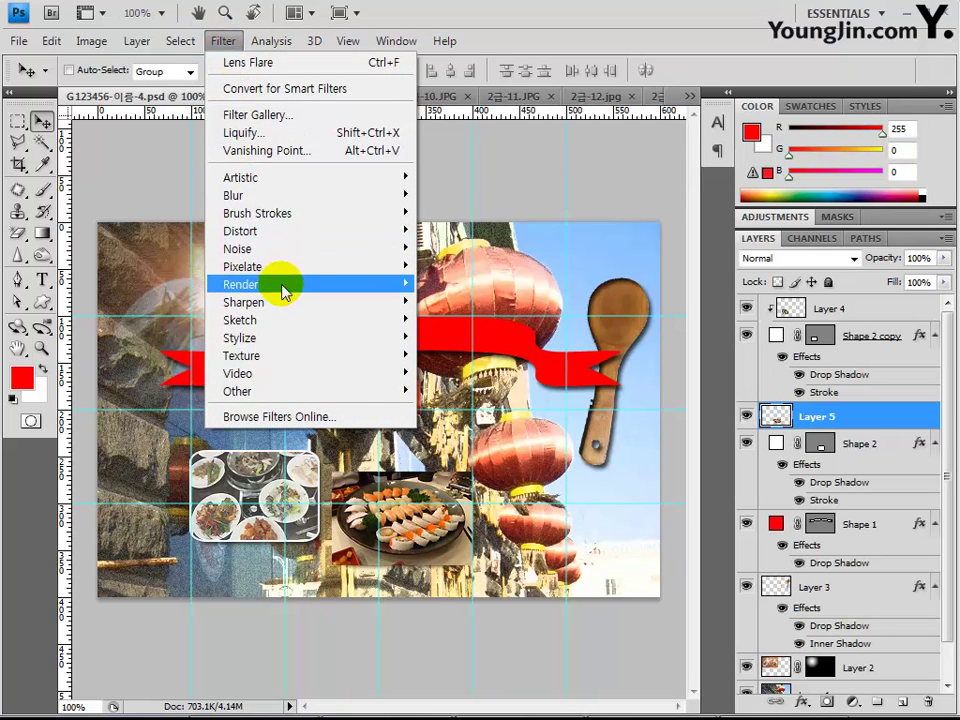
mouse_move(300, 364)
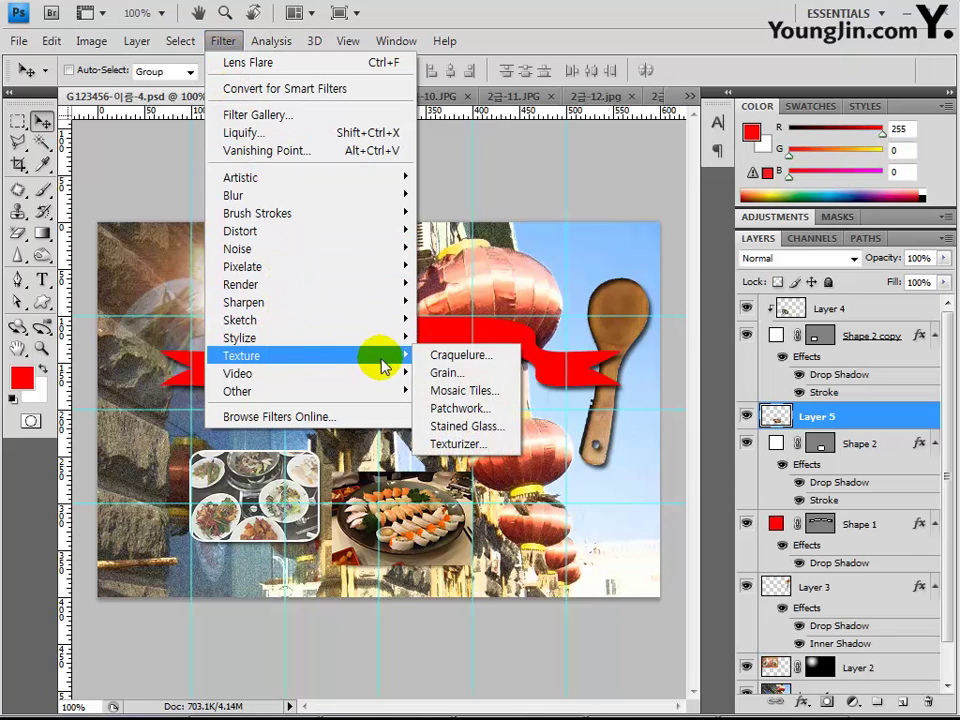
click(474, 447)
drag(308, 402, 198, 402)
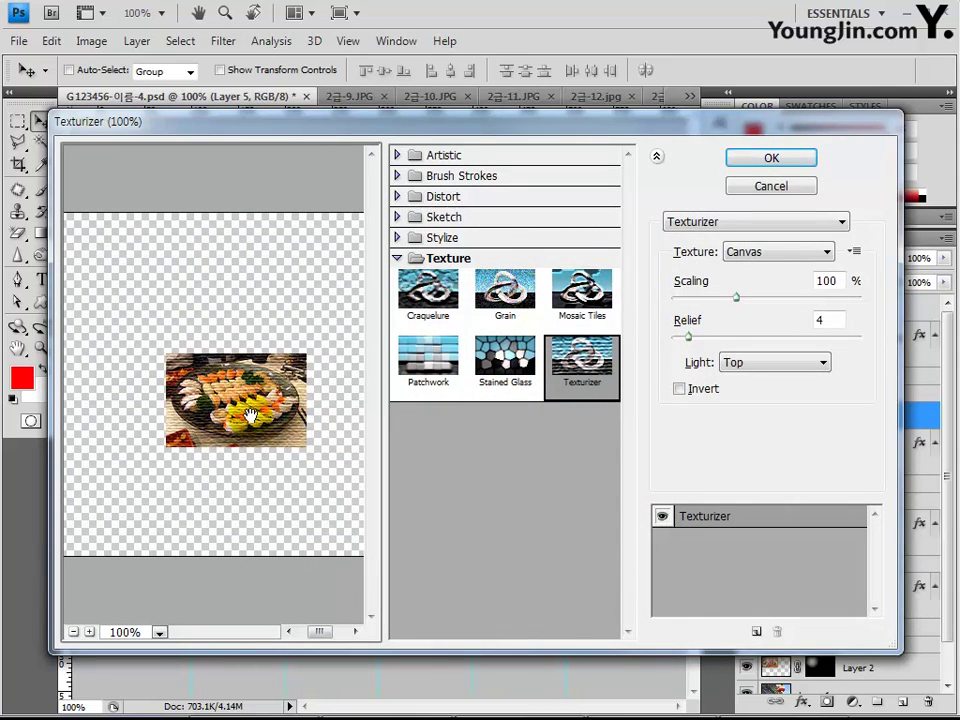
click(790, 158)
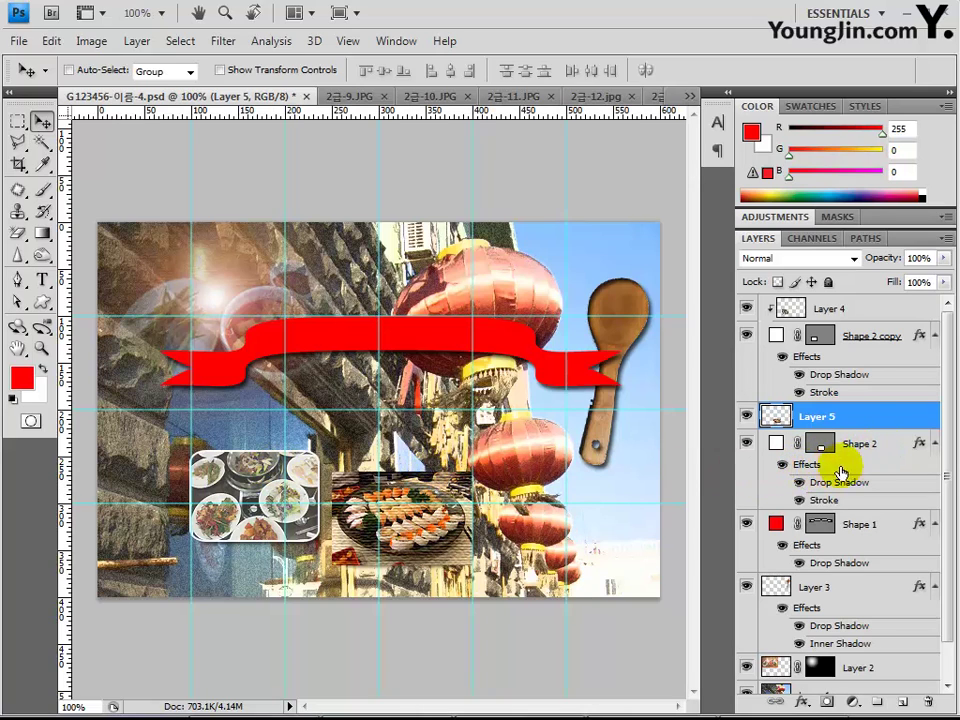
drag(879, 435, 883, 426)
alt+click(883, 429)
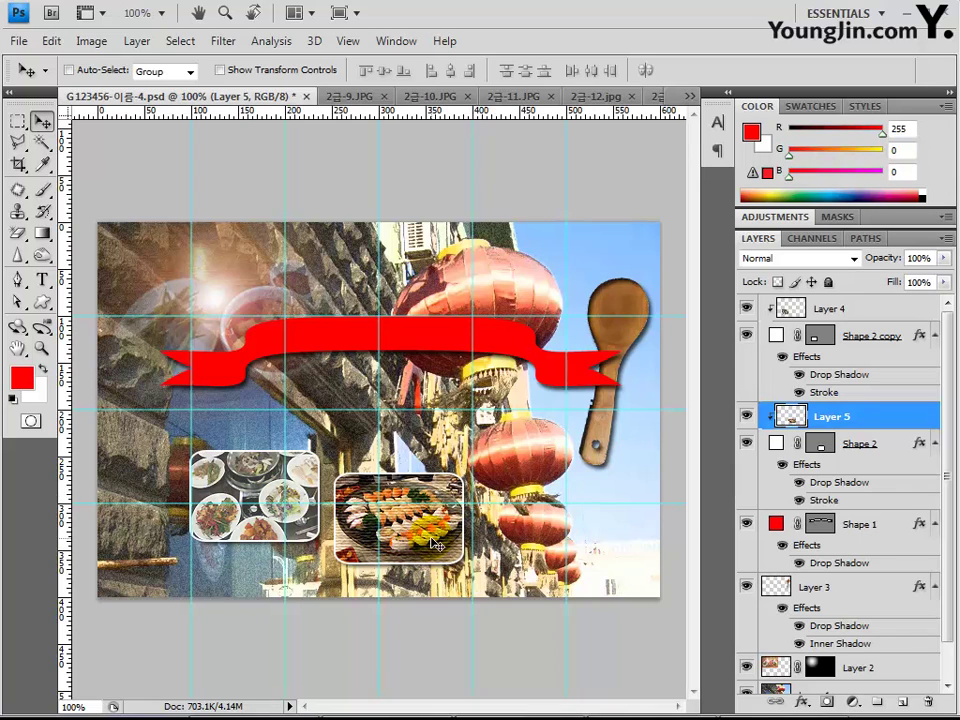
Draw a red serrated round seal custom shape about 150 px wide in the composite's lower-right area, beside the sushi photo.
click(44, 305)
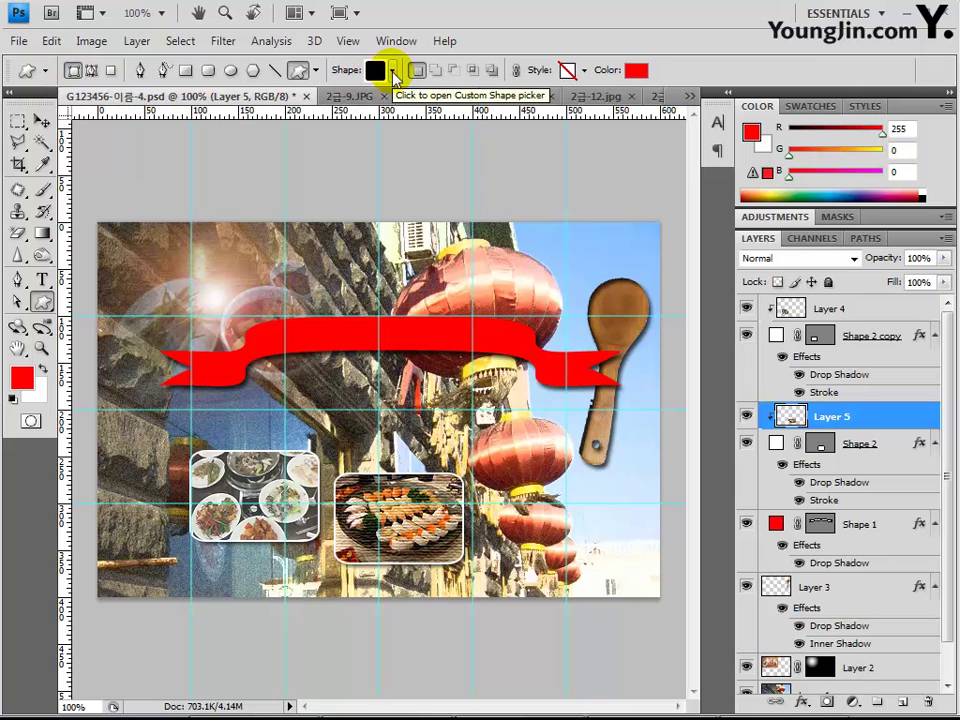
click(393, 72)
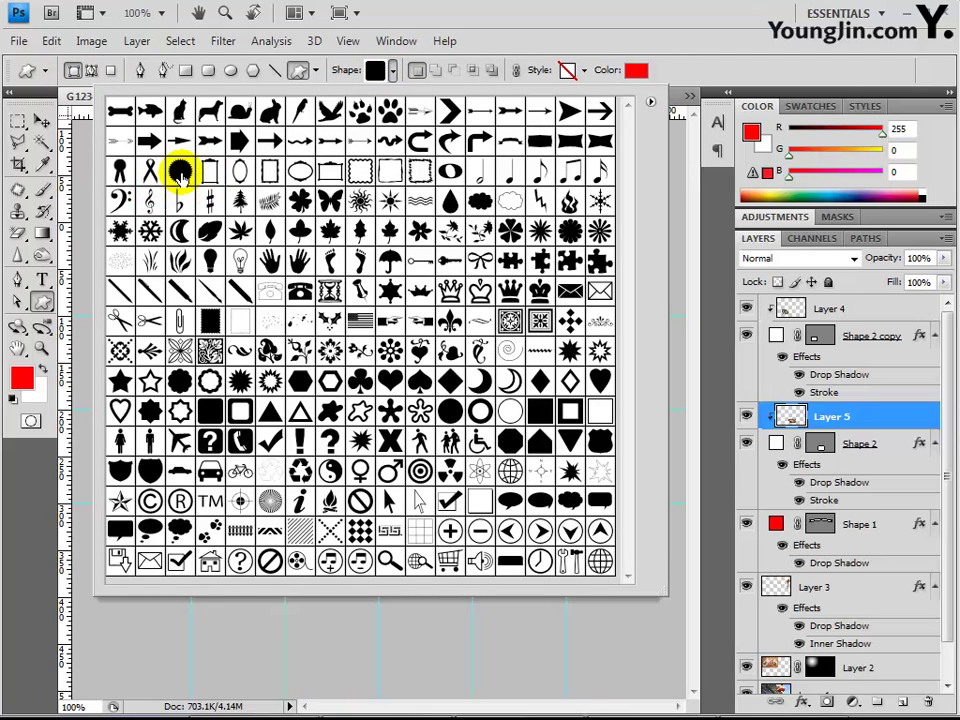
double_click(181, 173)
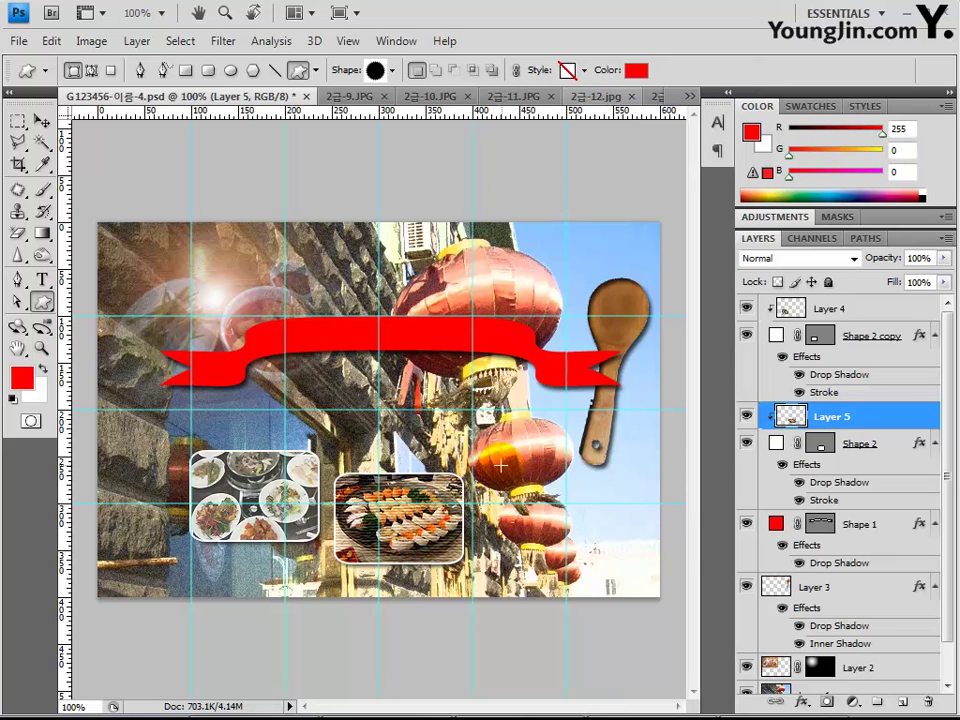
drag(565, 512, 485, 413)
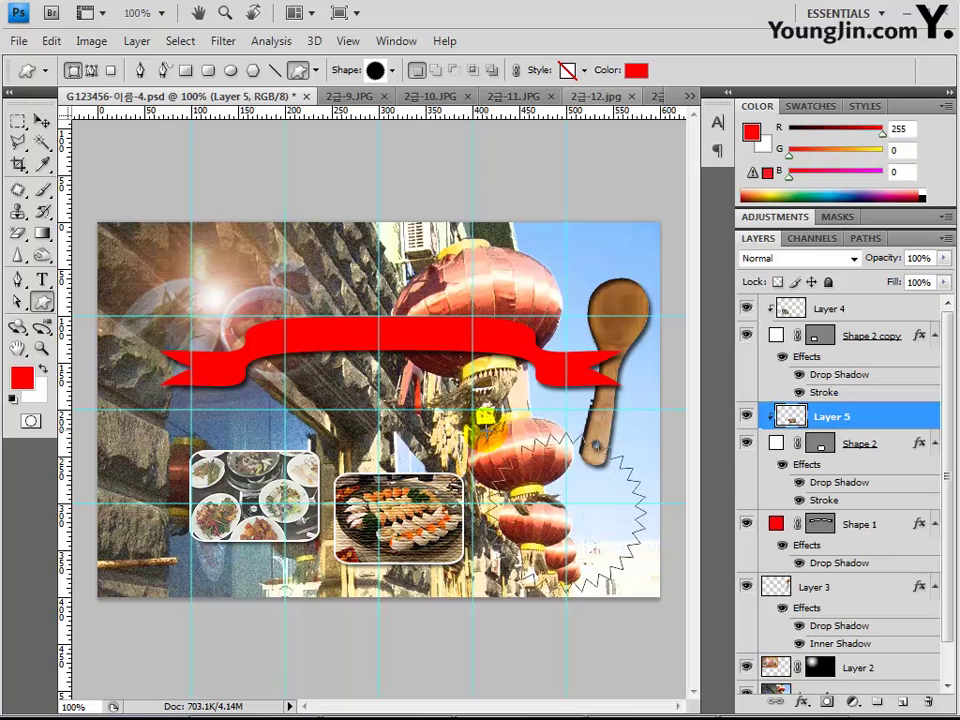
drag(484, 413, 491, 437)
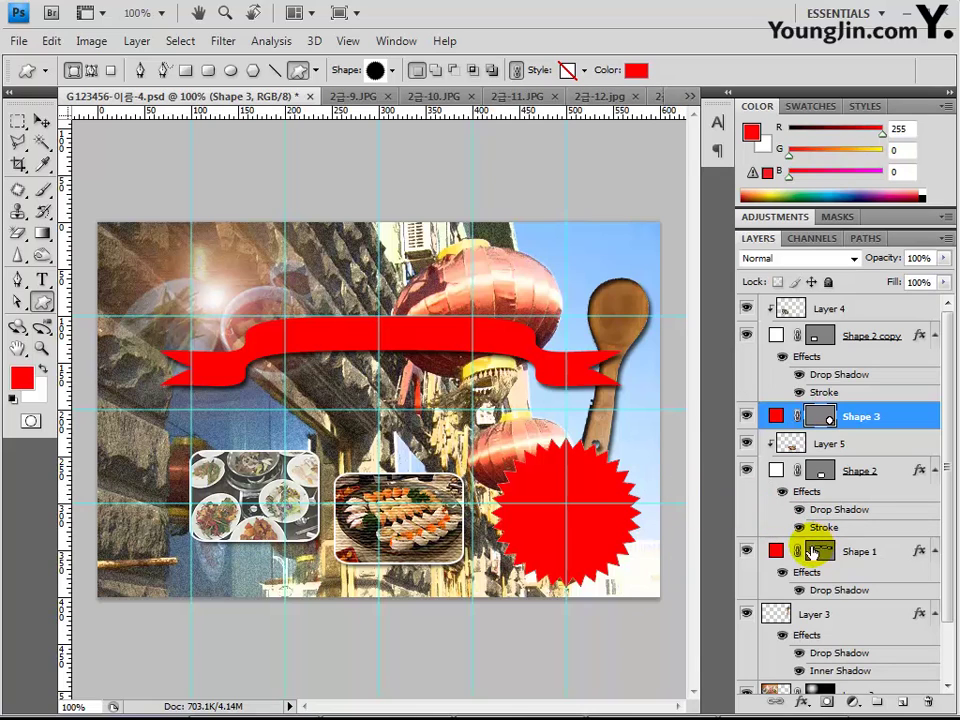
Add a Drop Shadow effect to the serrated seal shape, keeping its default settings.
click(803, 702)
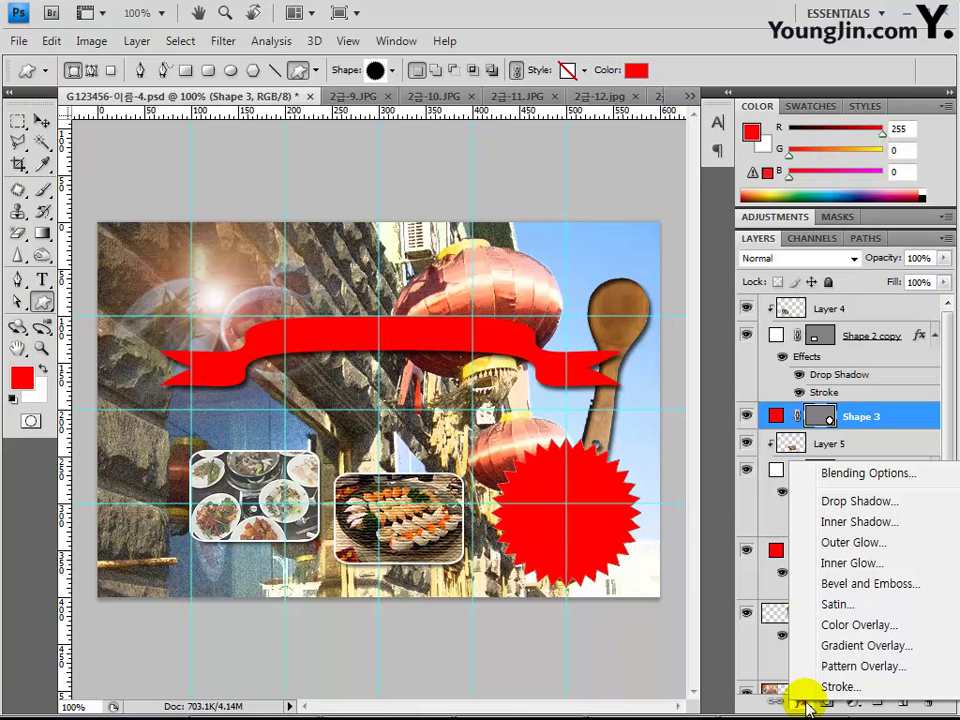
click(833, 499)
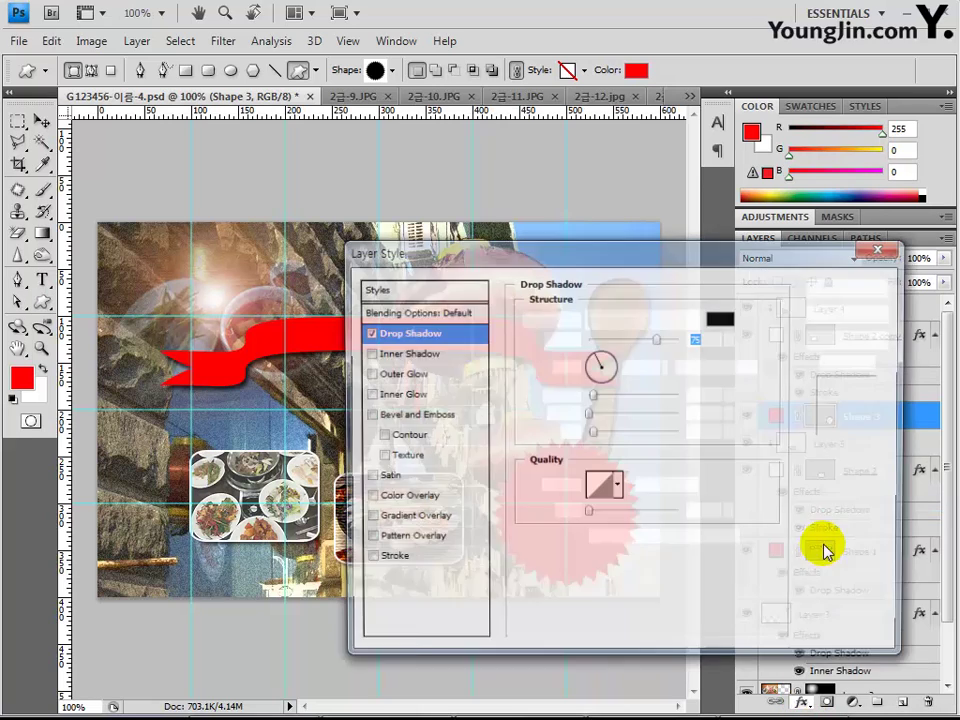
drag(654, 259, 484, 68)
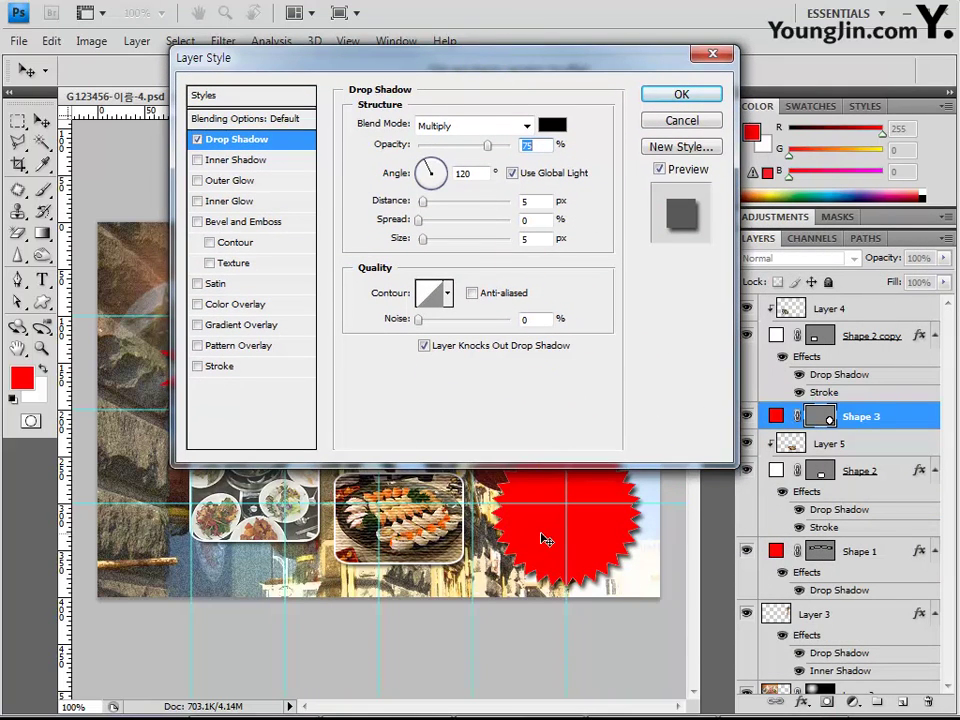
Add a Gradient Overlay to the seal shape and set the gradient's starting color stop to #996600.
click(248, 328)
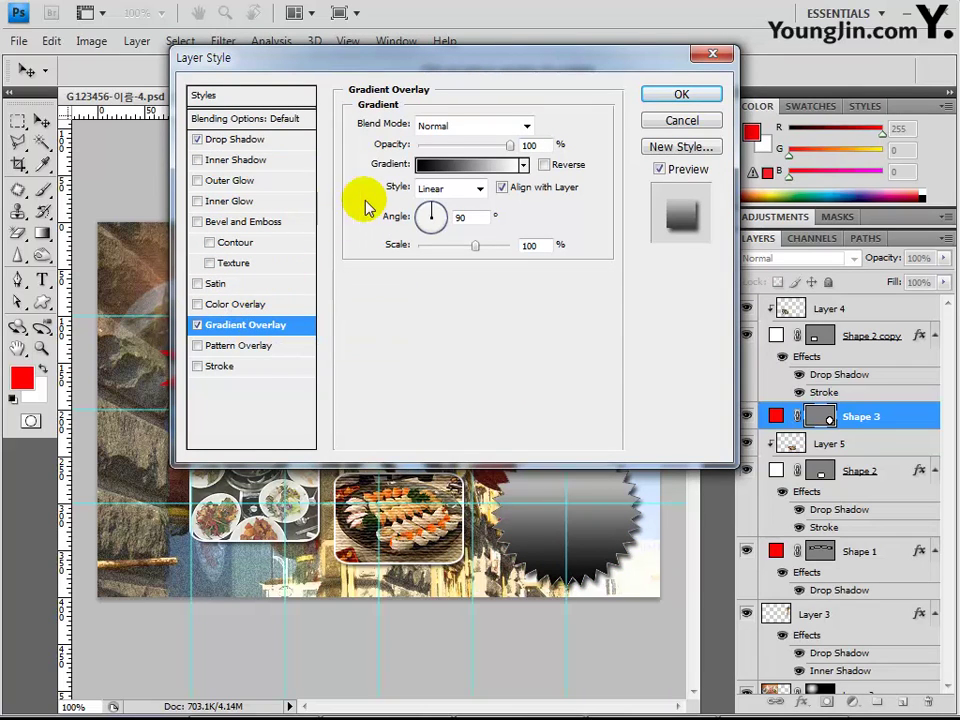
click(442, 166)
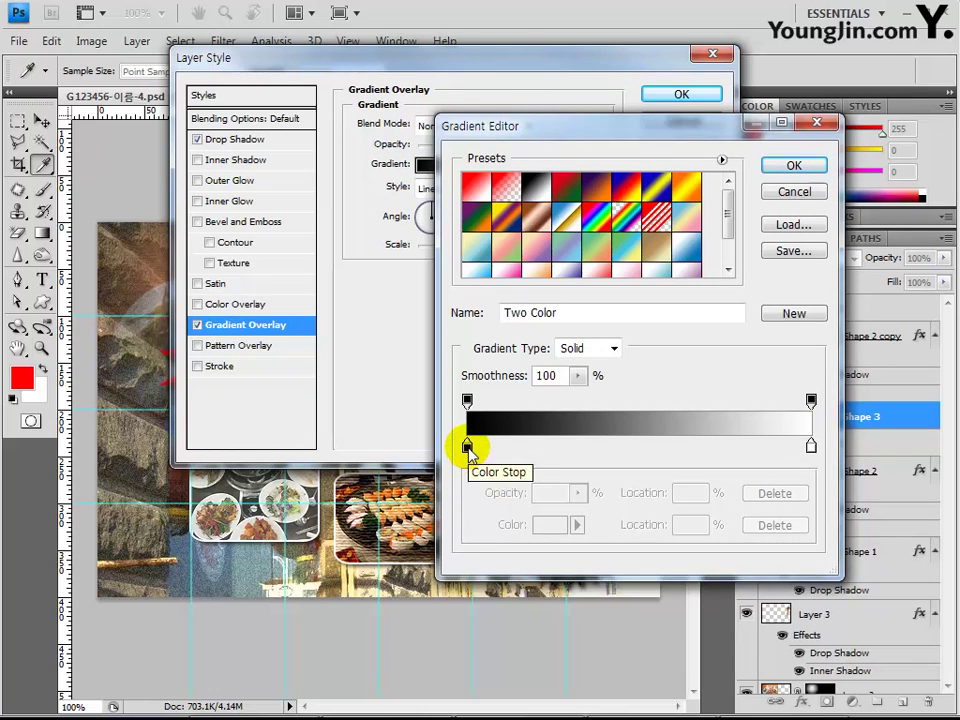
double_click(467, 447)
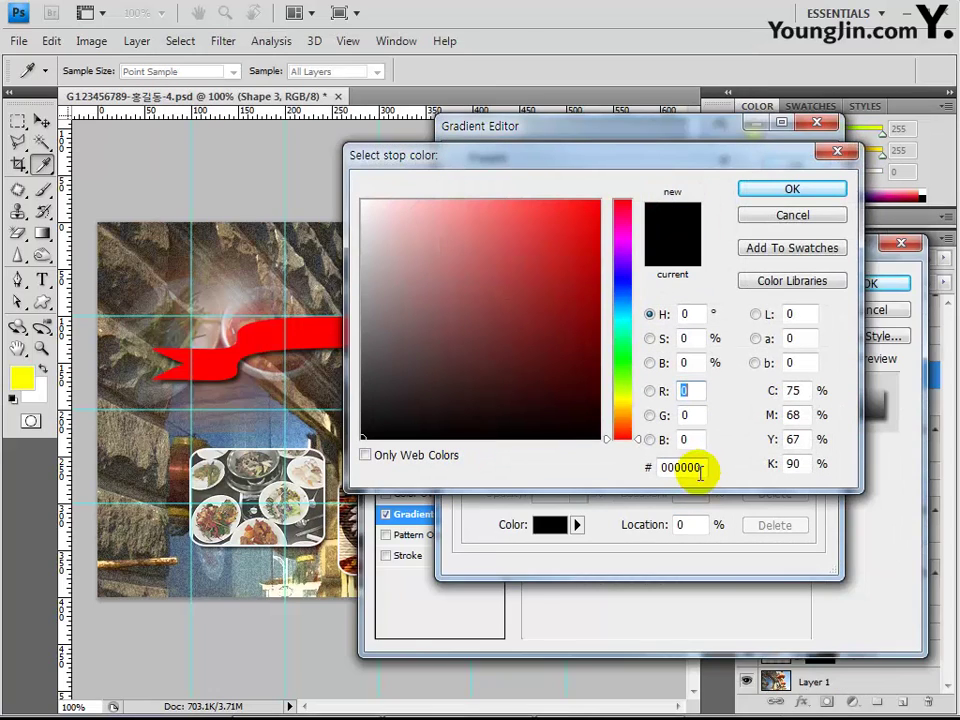
click(700, 467)
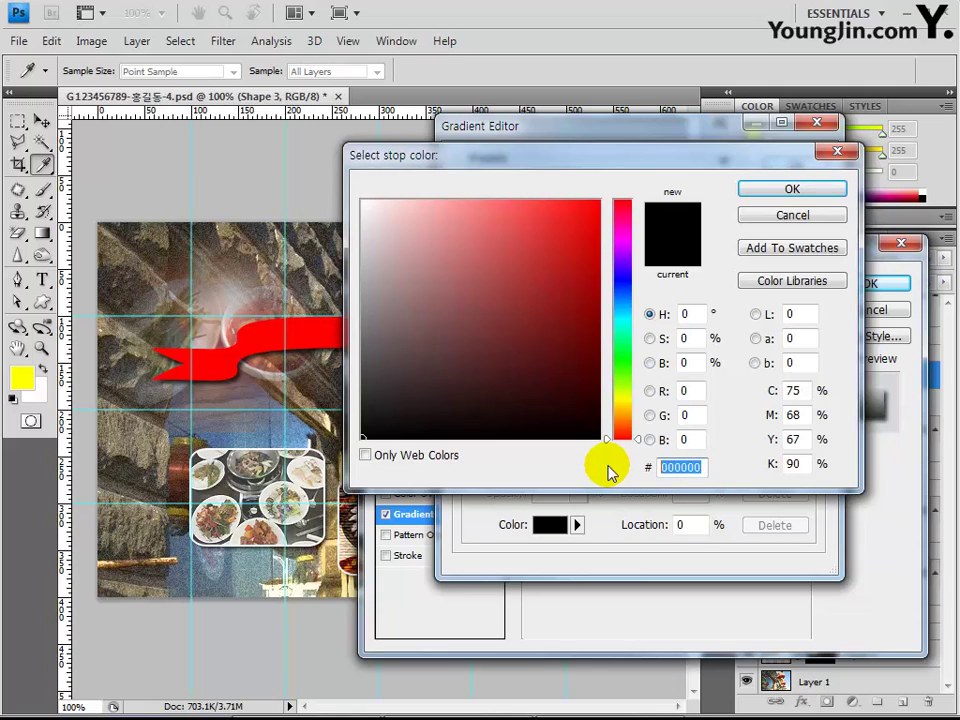
text(99)
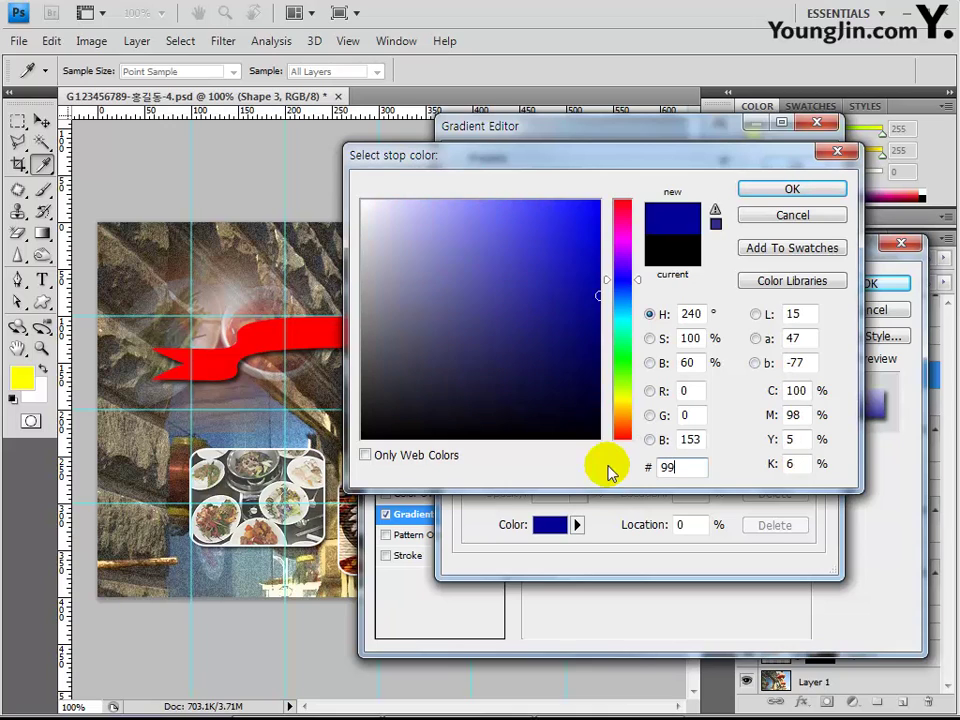
text(6600)
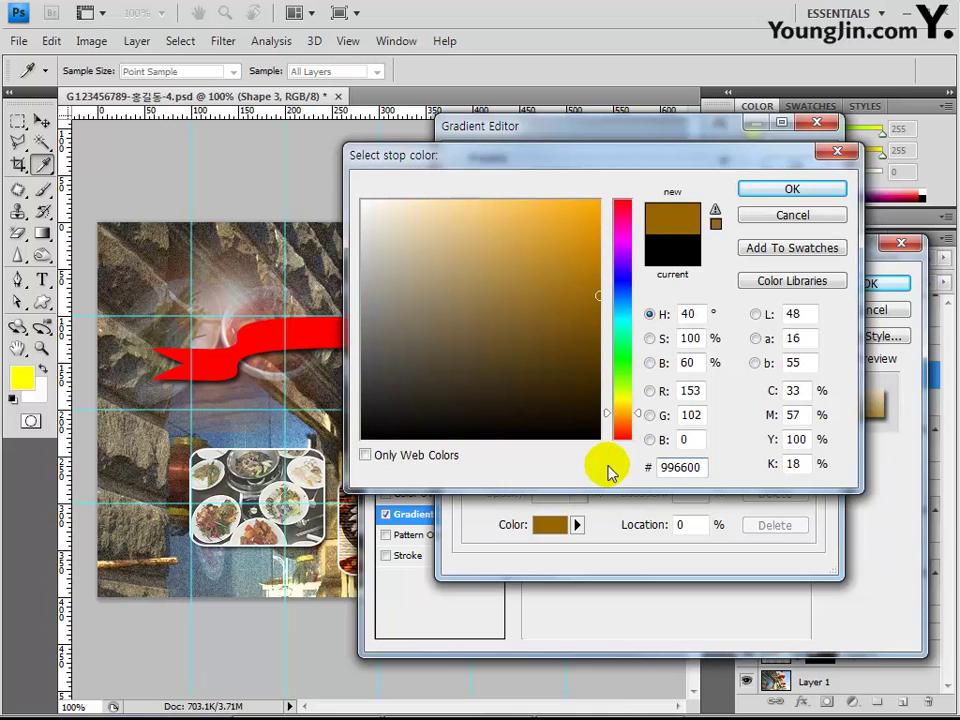
click(786, 189)
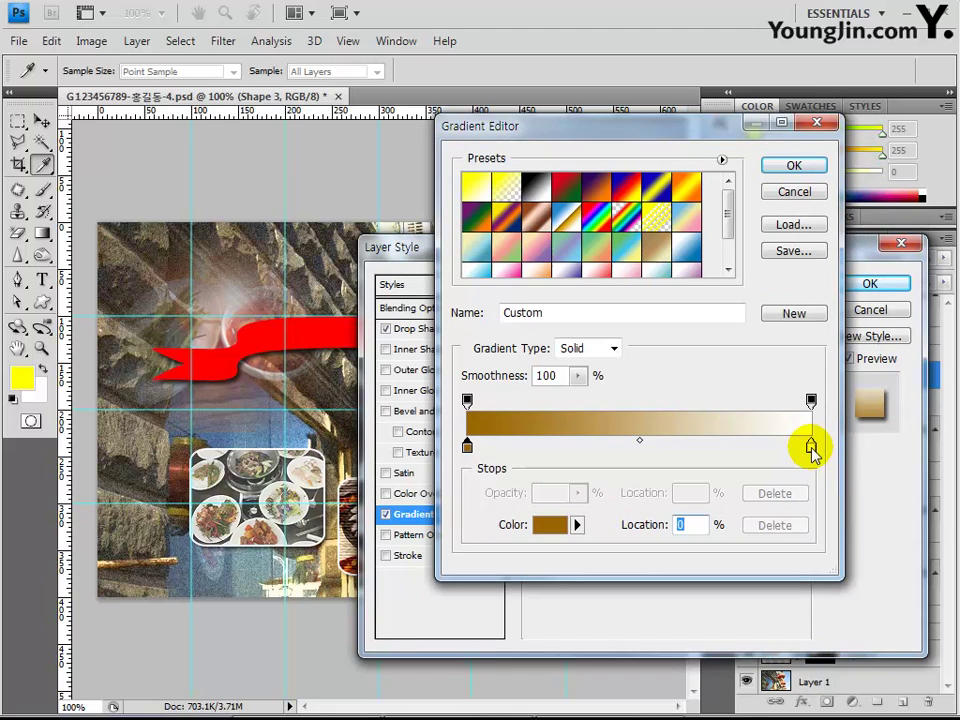
Set the gradient's ending color stop to #ffcc00 and apply the seal shape's layer style.
click(810, 447)
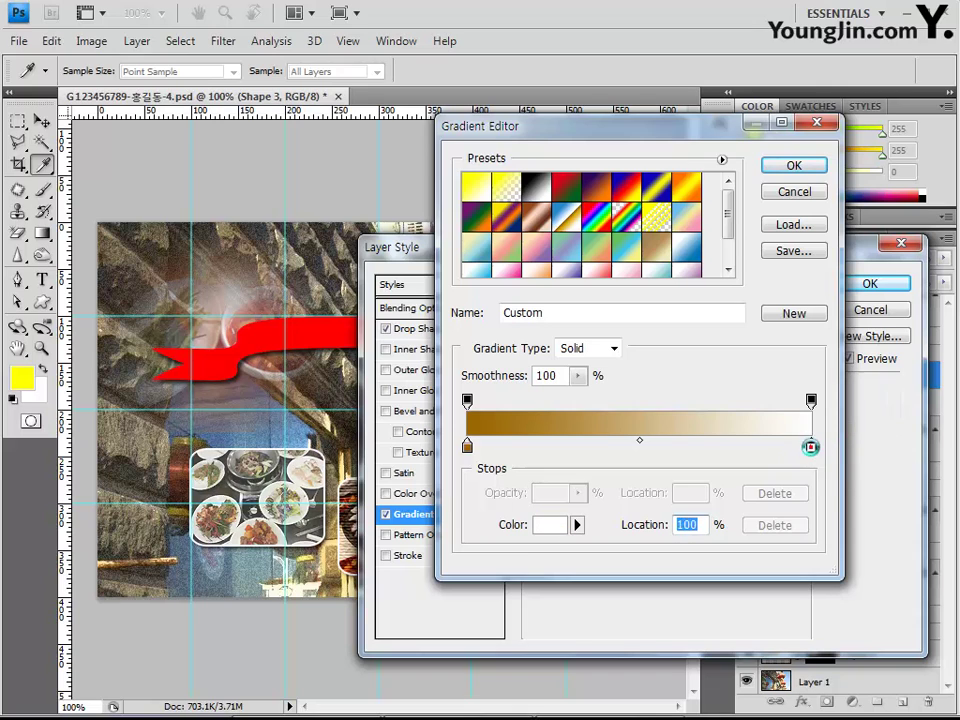
double_click(810, 447)
click(680, 468)
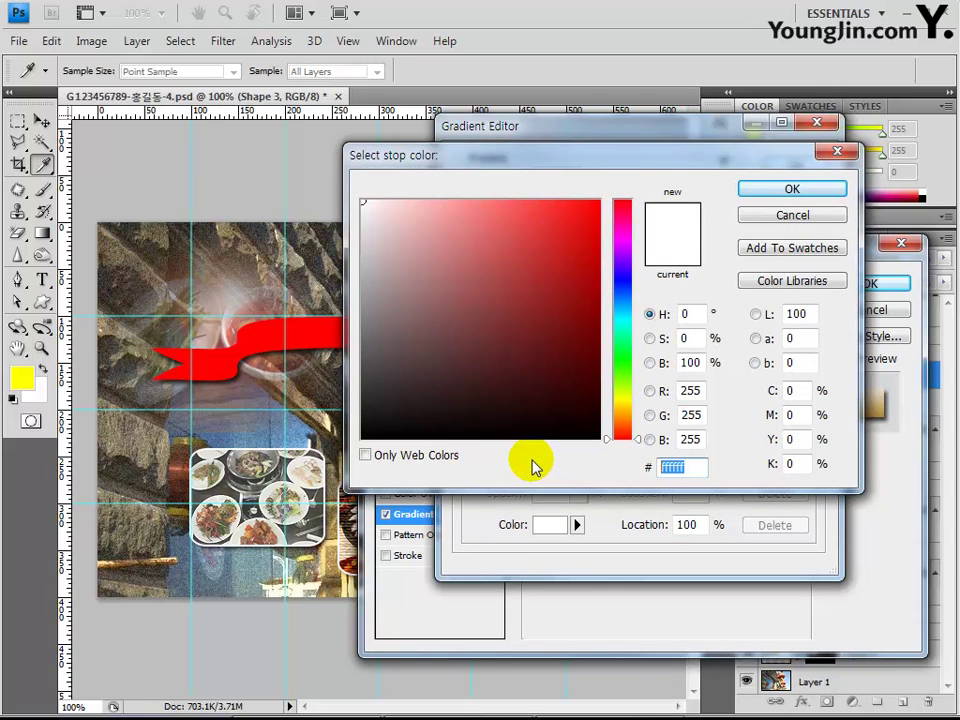
text(ffcc0)
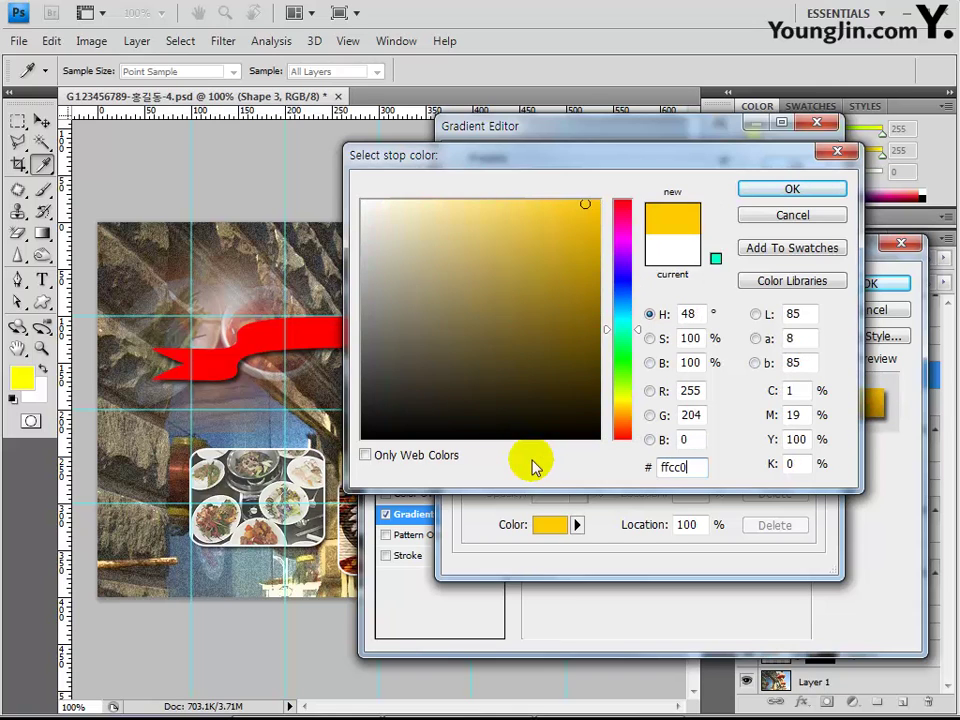
text(0)
key(Return)
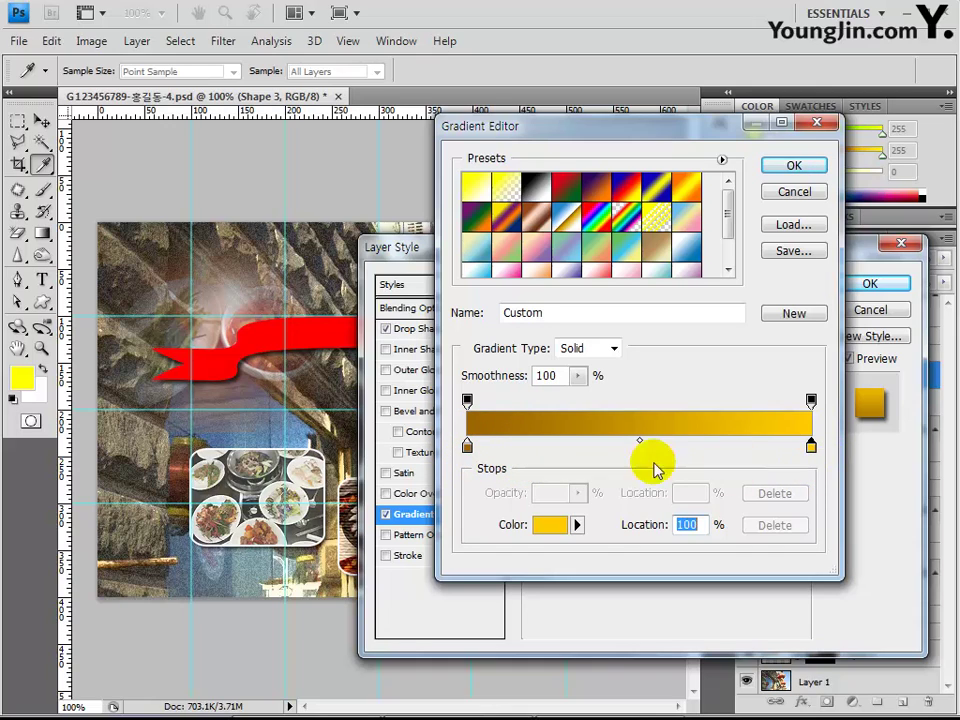
click(795, 168)
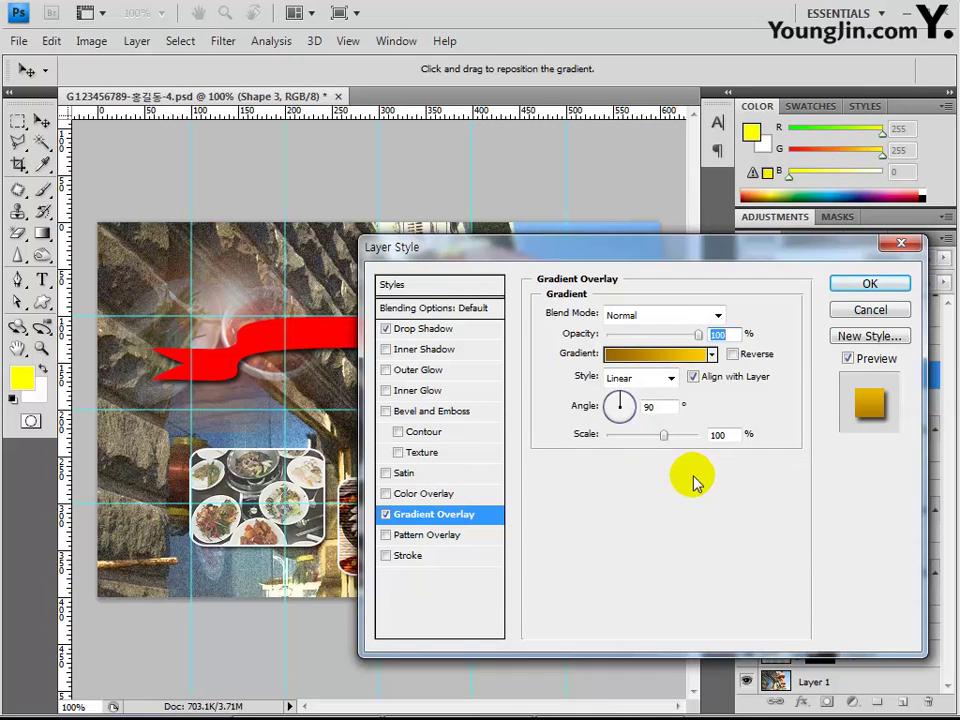
click(866, 286)
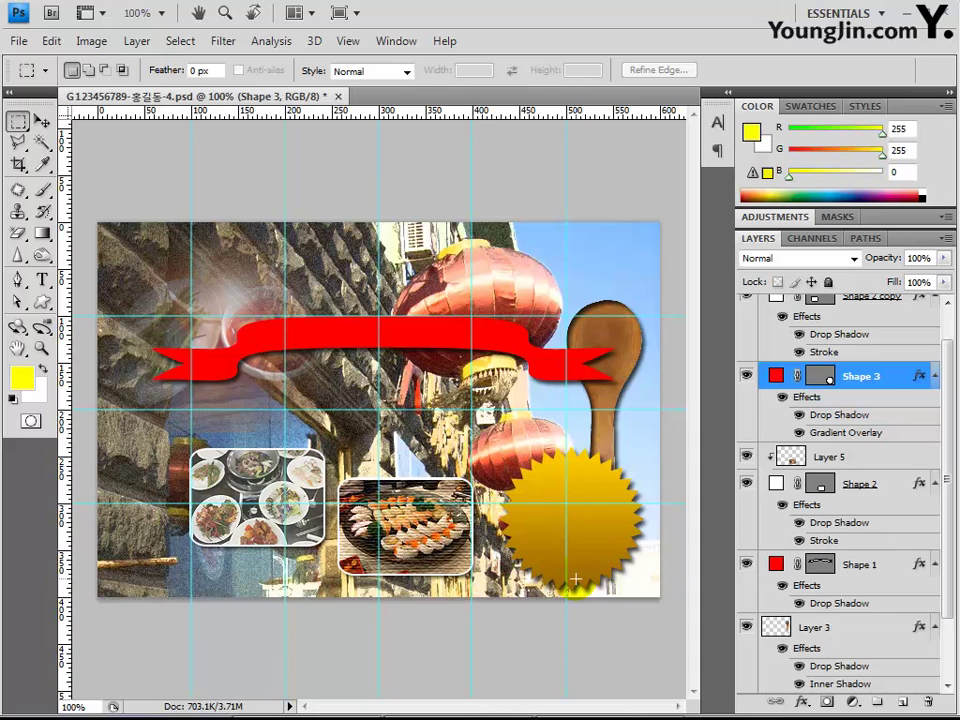
Configure the horizontal Type tool for 40 pt, left-aligned text in yellow #ffff00.
click(41, 281)
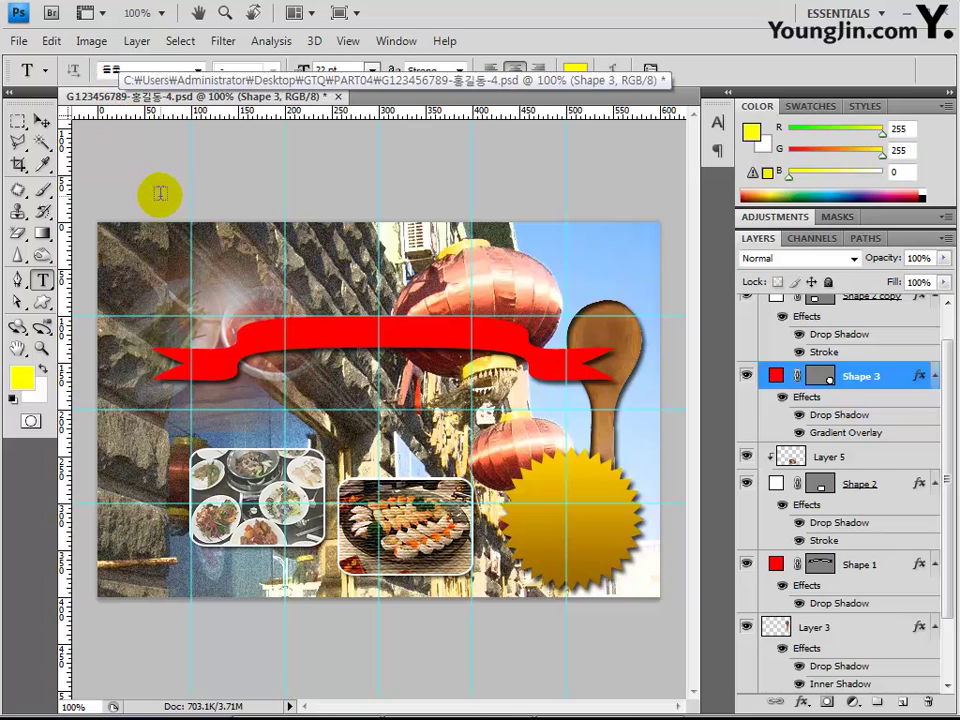
double_click(326, 68)
text(40)
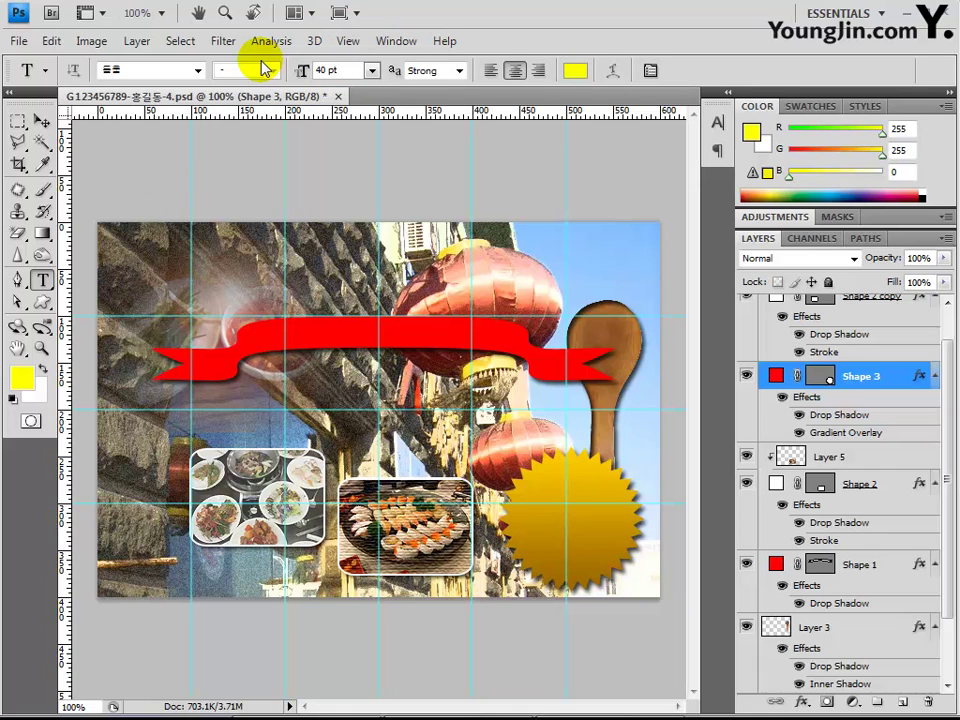
click(575, 70)
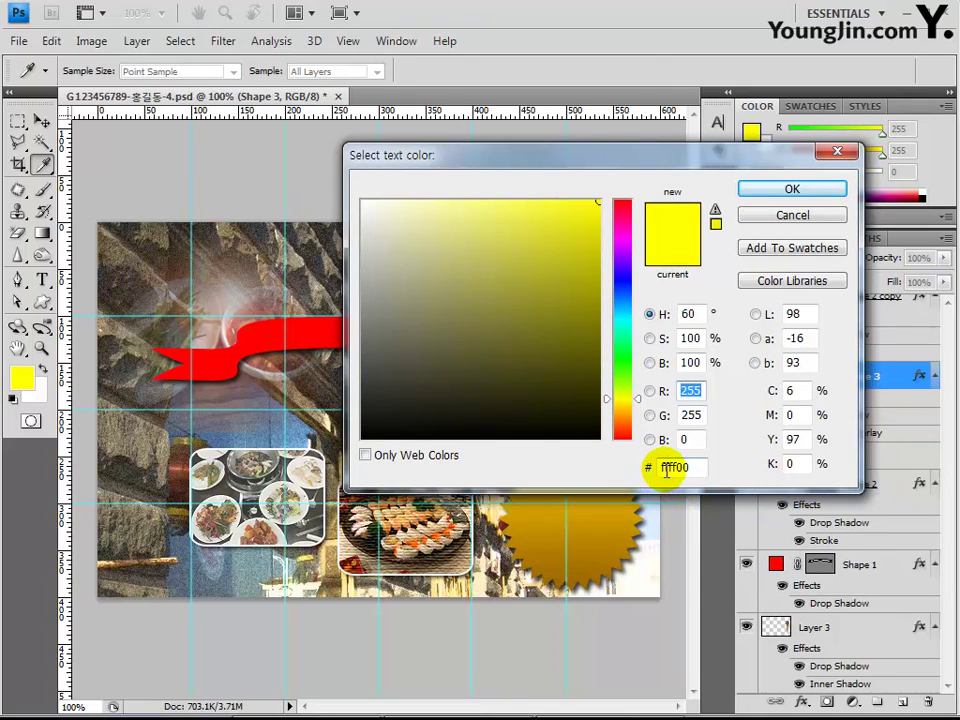
click(795, 189)
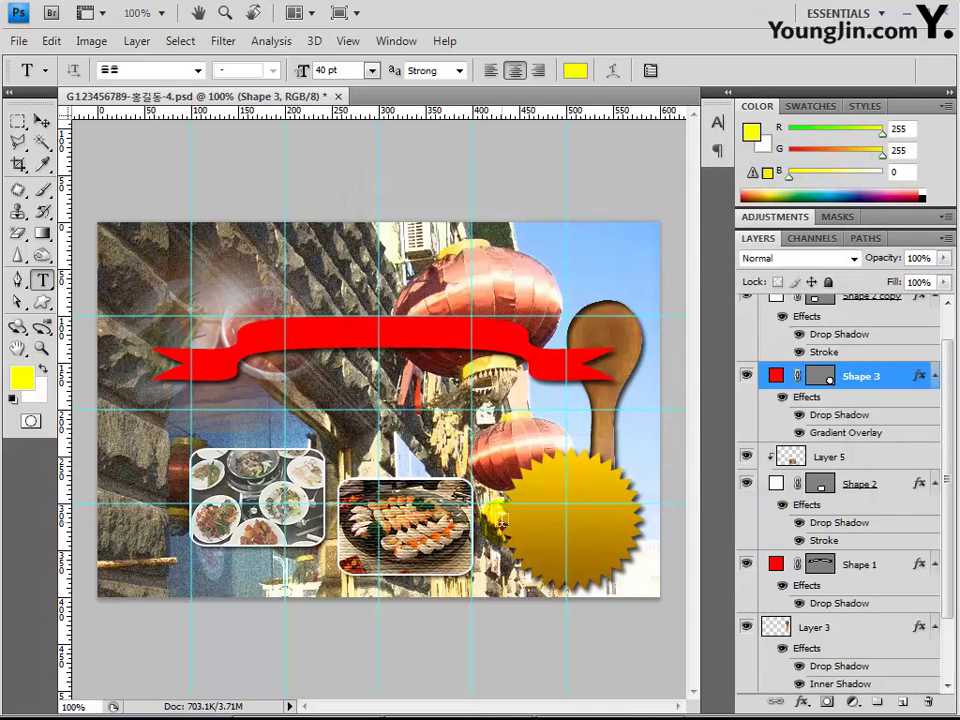
click(491, 70)
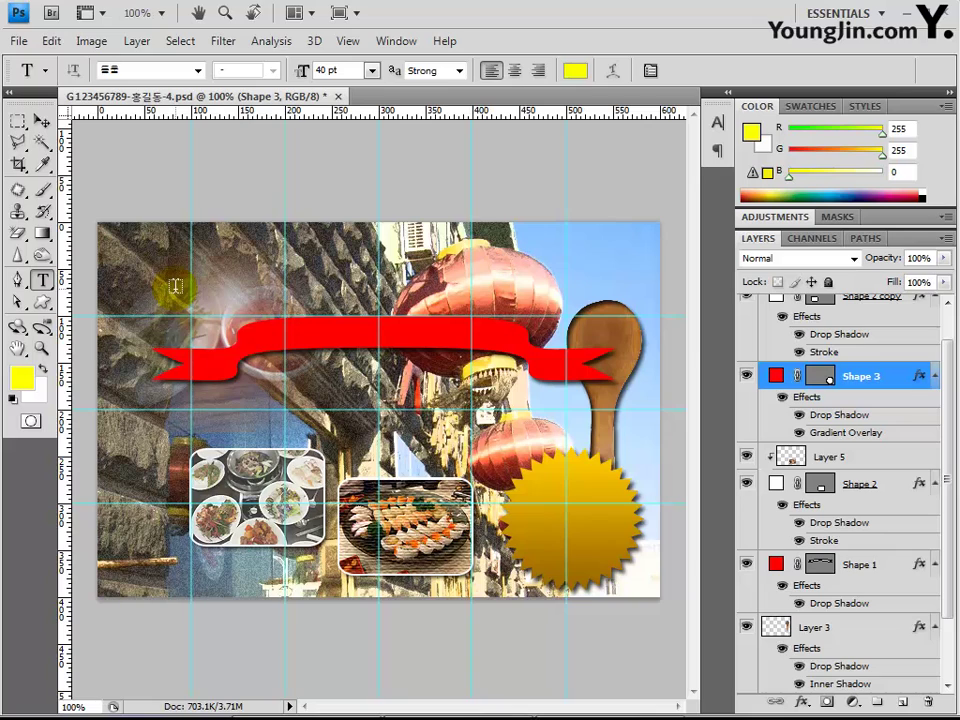
Add the title text "숨은 맛집 찾기 프로젝트" on one line above the red ribbon.
click(131, 208)
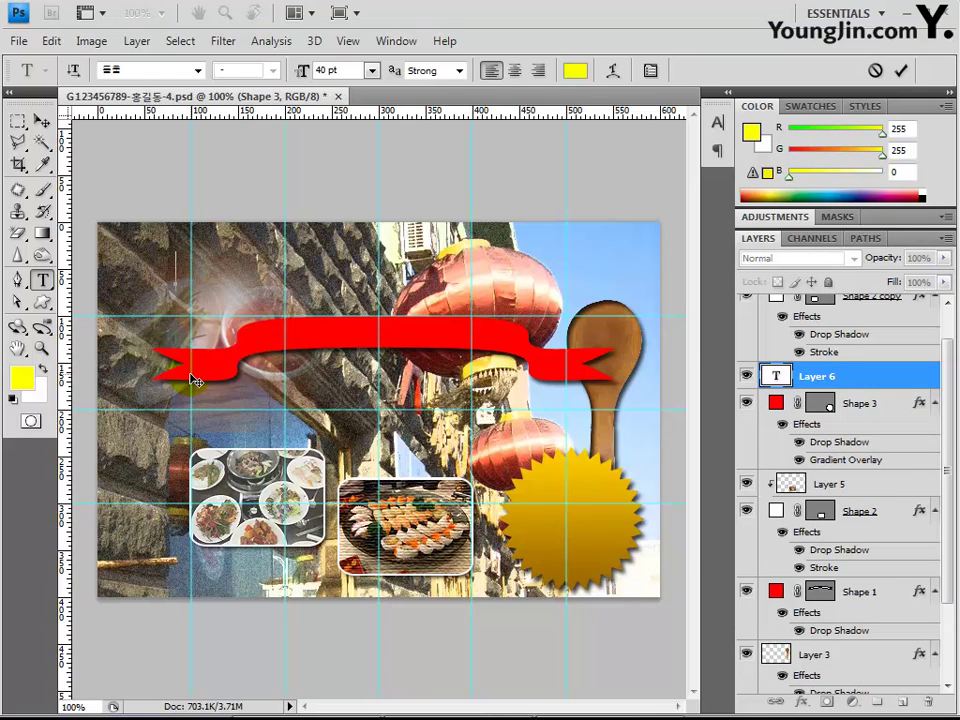
text(숨은)
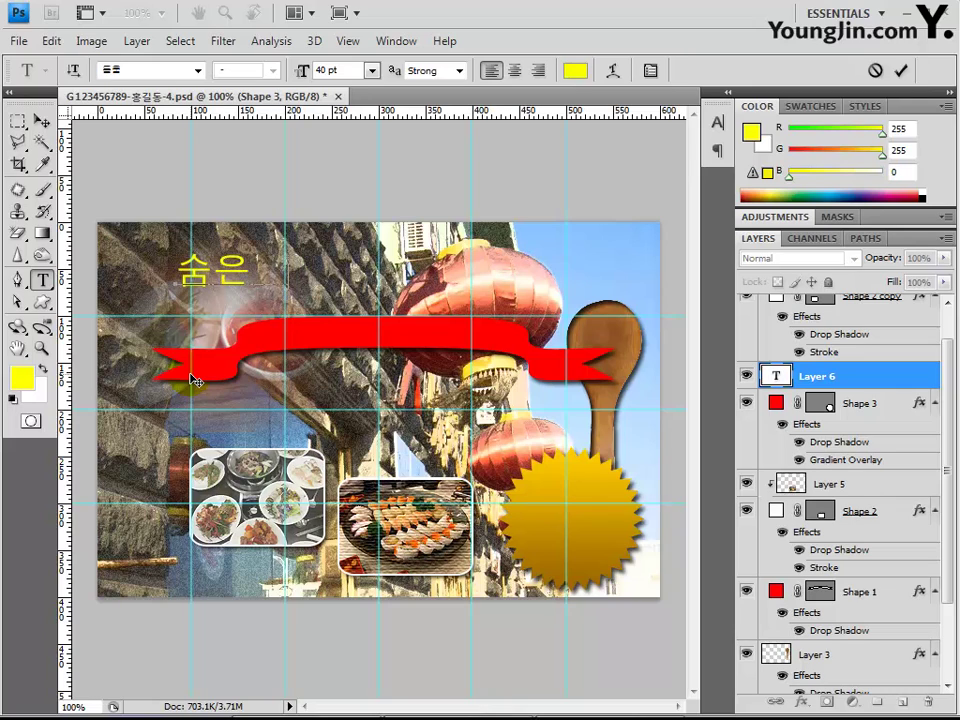
text(맛집 찾기)
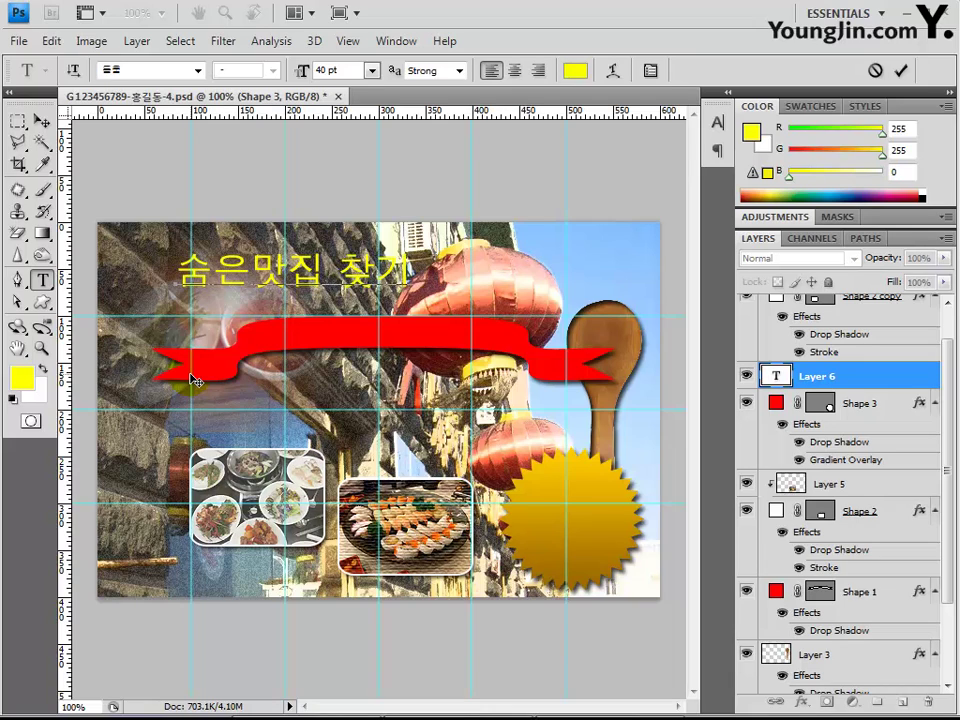
text(프로젝트)
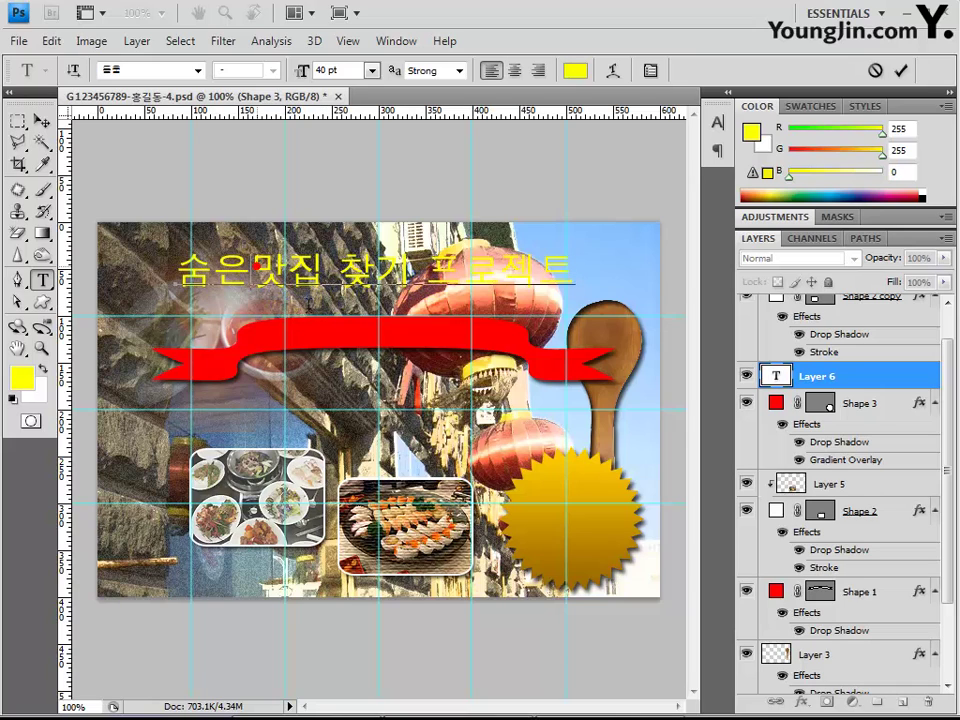
click(249, 268)
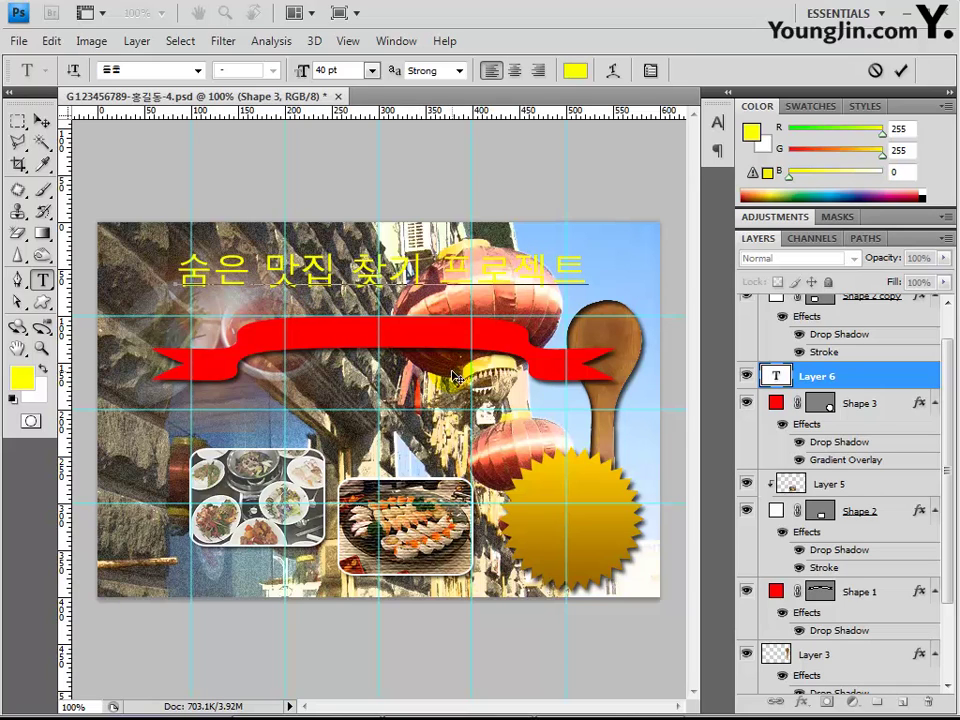
click(820, 378)
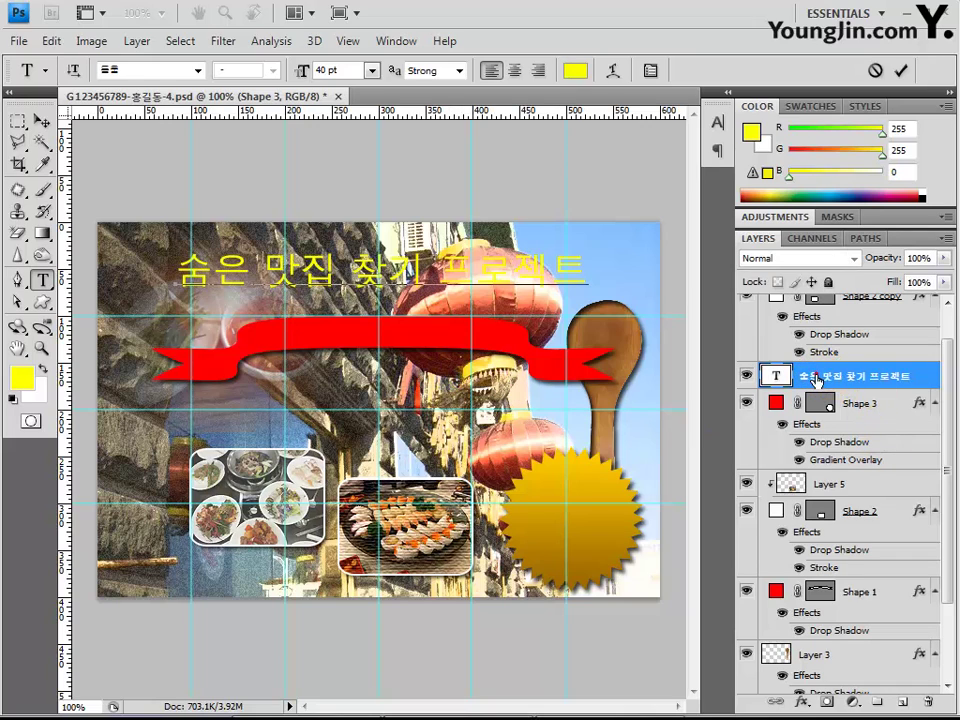
Move the title text down about 10 px toward the red ribbon and reactivate the Type tool.
click(43, 121)
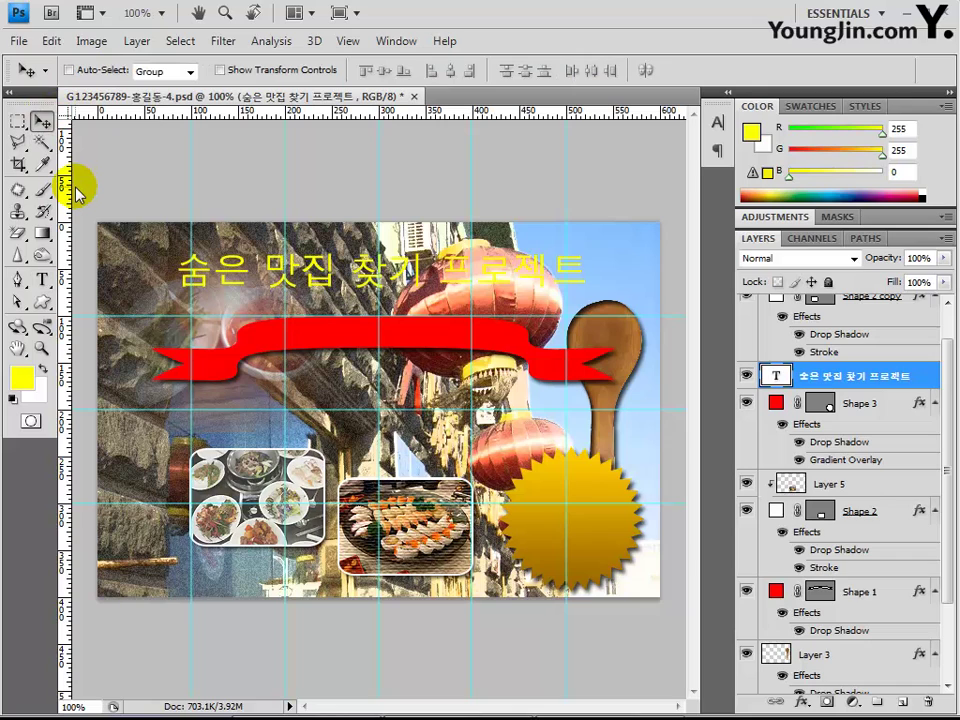
click(76, 187)
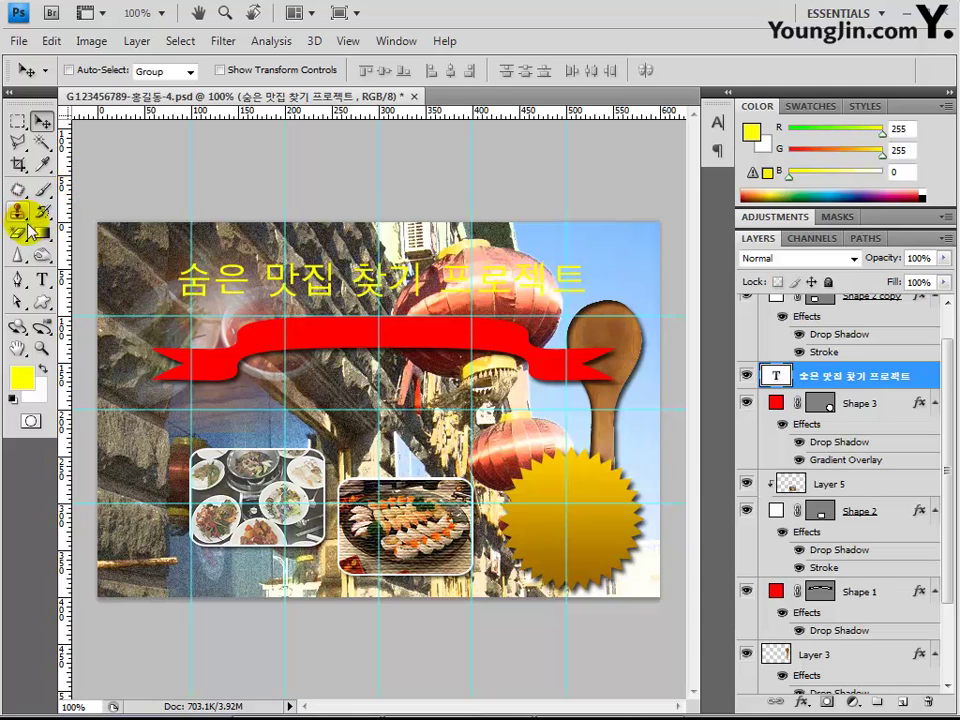
click(43, 280)
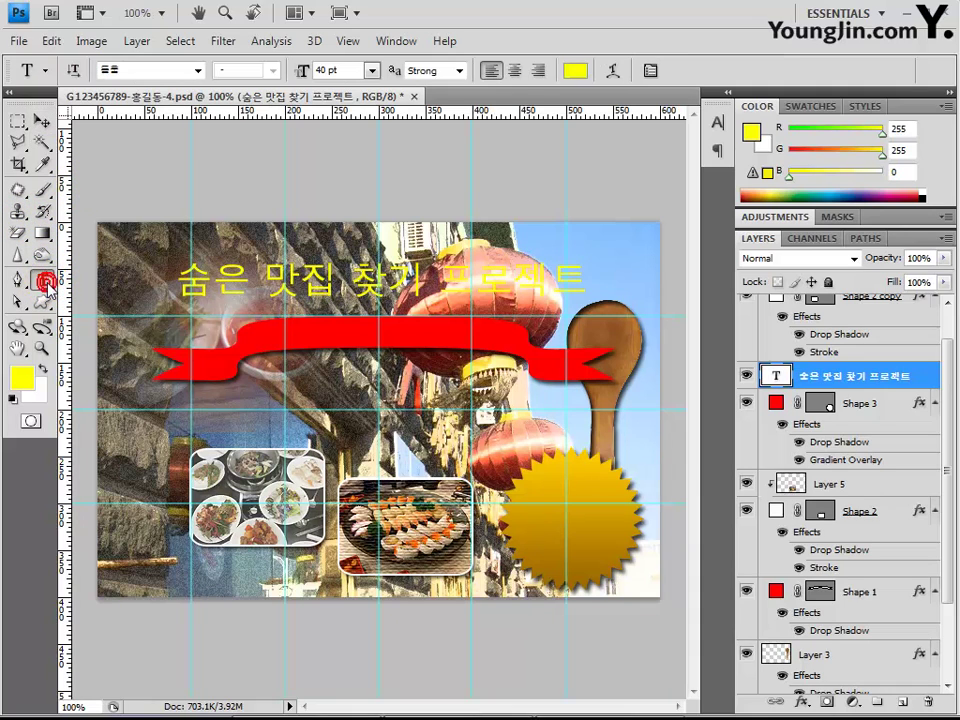
Enlarge the word "맛집" in the title text to 50 pt and commit the text edit.
drag(263, 282, 342, 292)
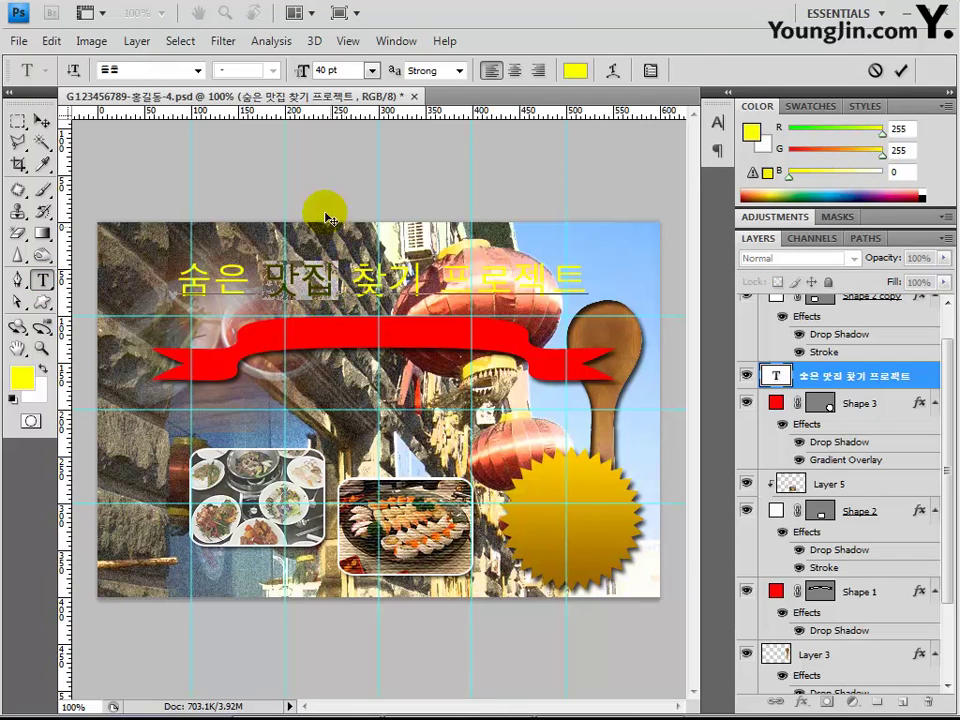
click(322, 70)
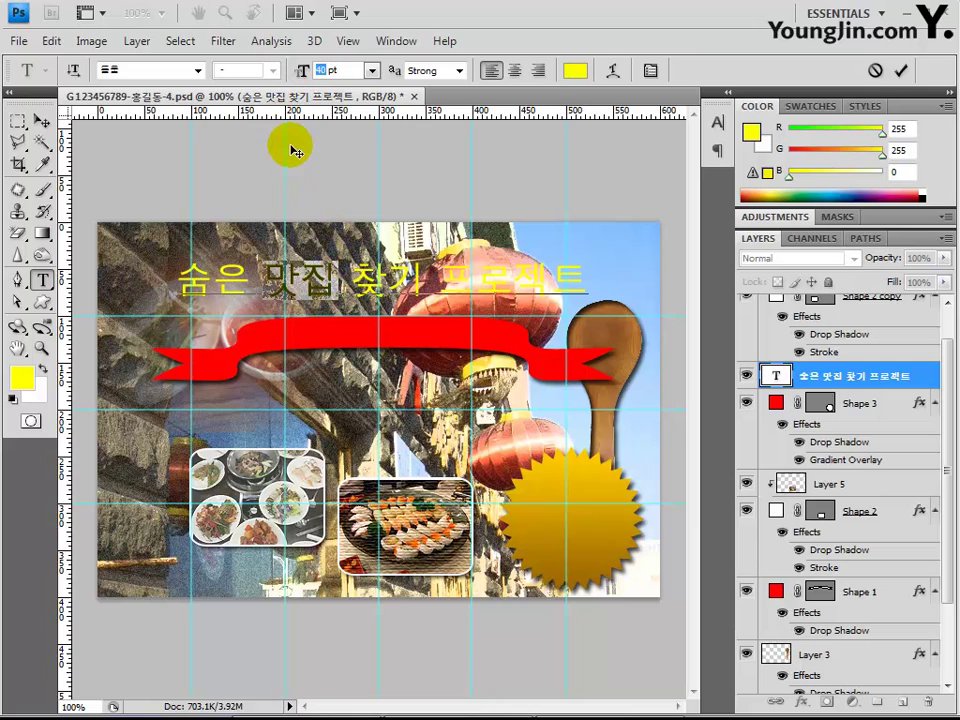
text(50)
key(Return)
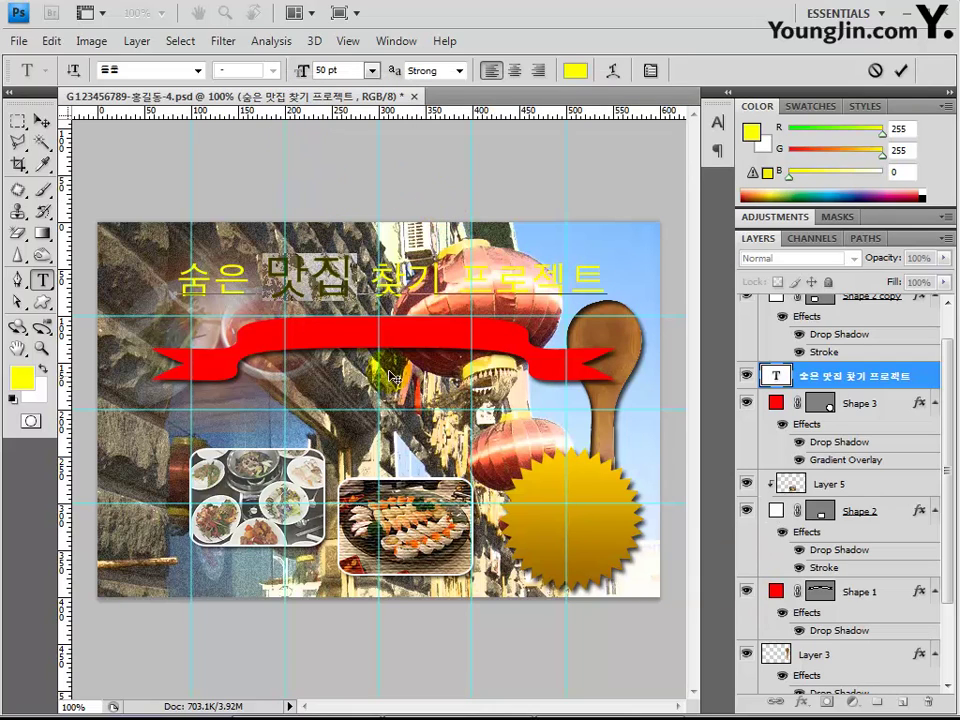
key(ctrl+z)
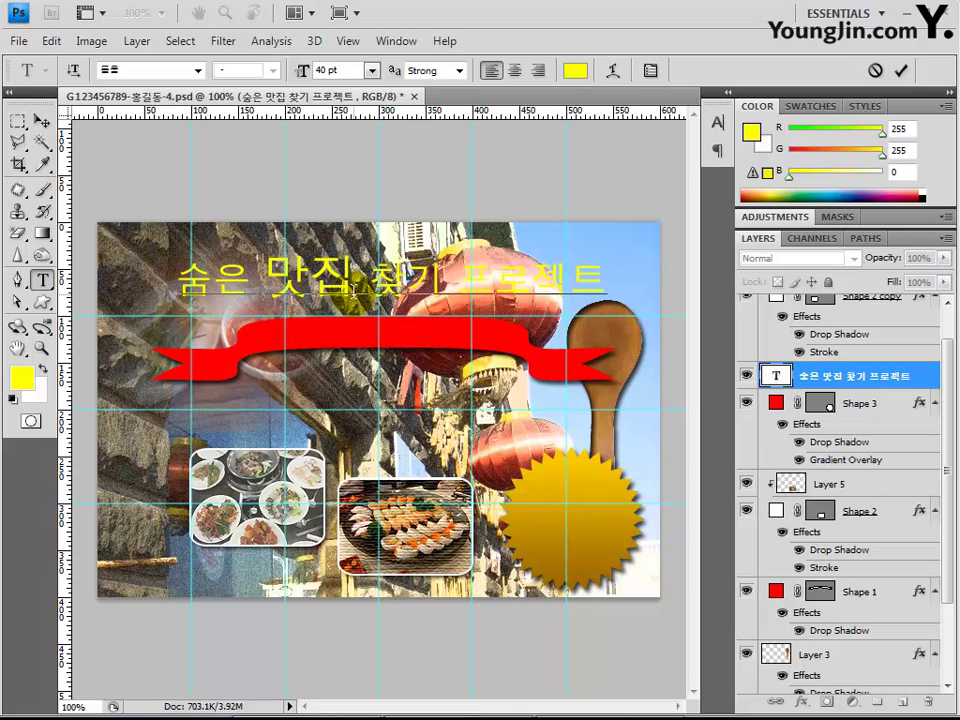
click(838, 378)
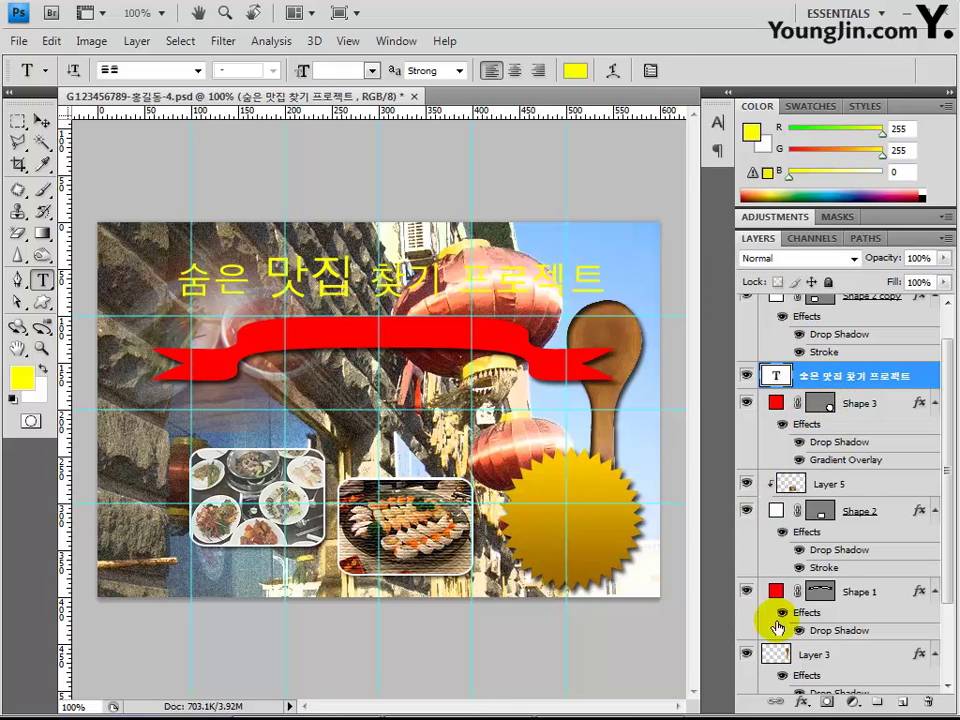
Give the title text a default drop shadow and a 2 px outside stroke in black #000000.
click(801, 704)
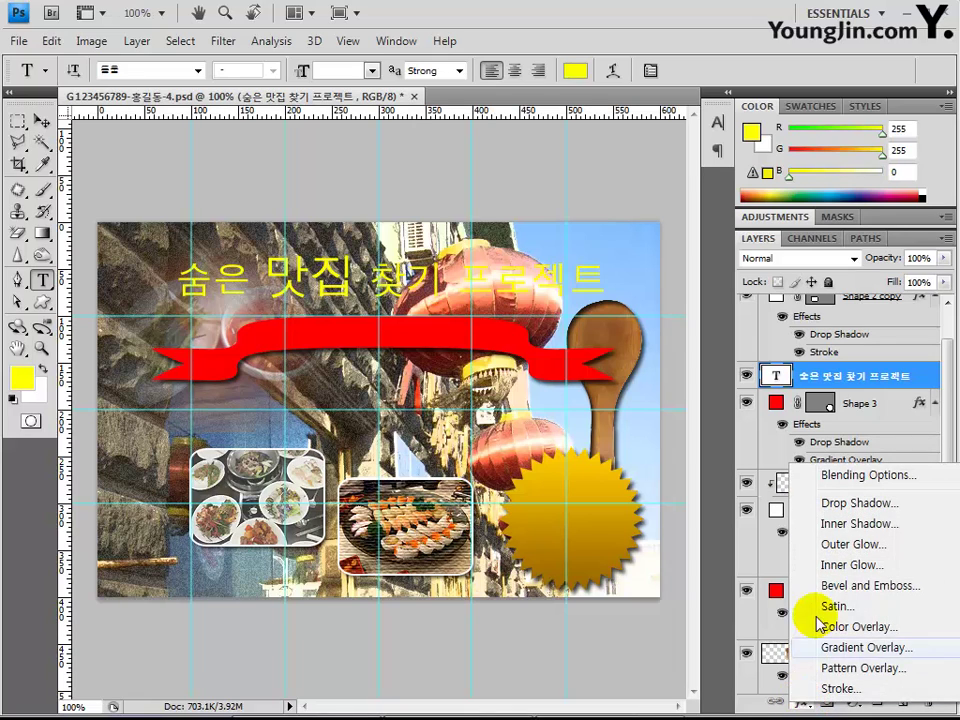
click(838, 511)
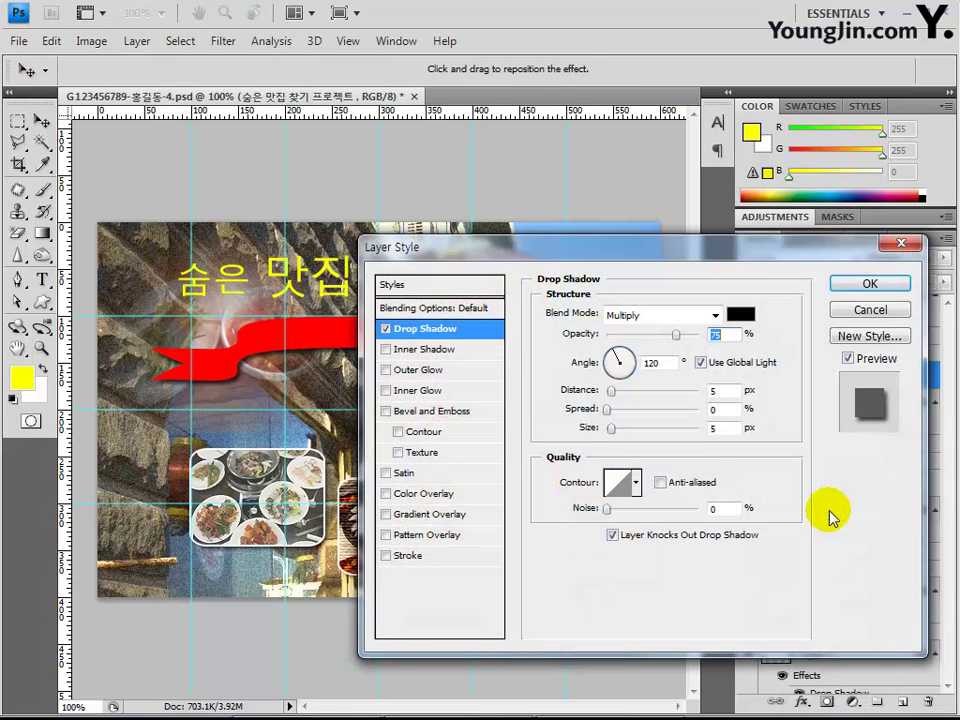
click(410, 558)
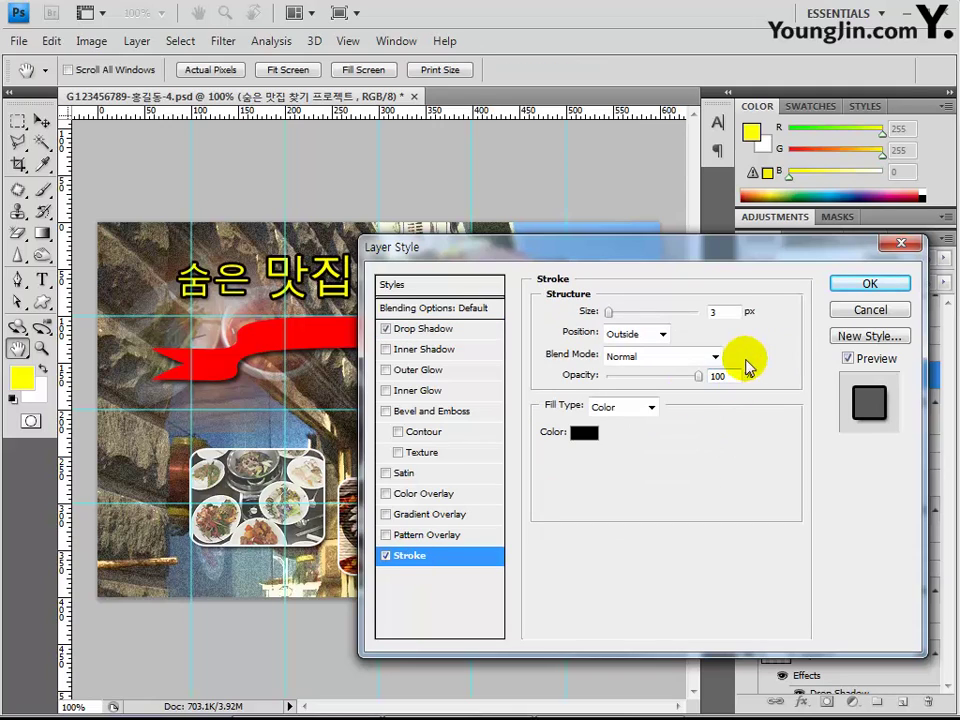
double_click(718, 313)
text(2)
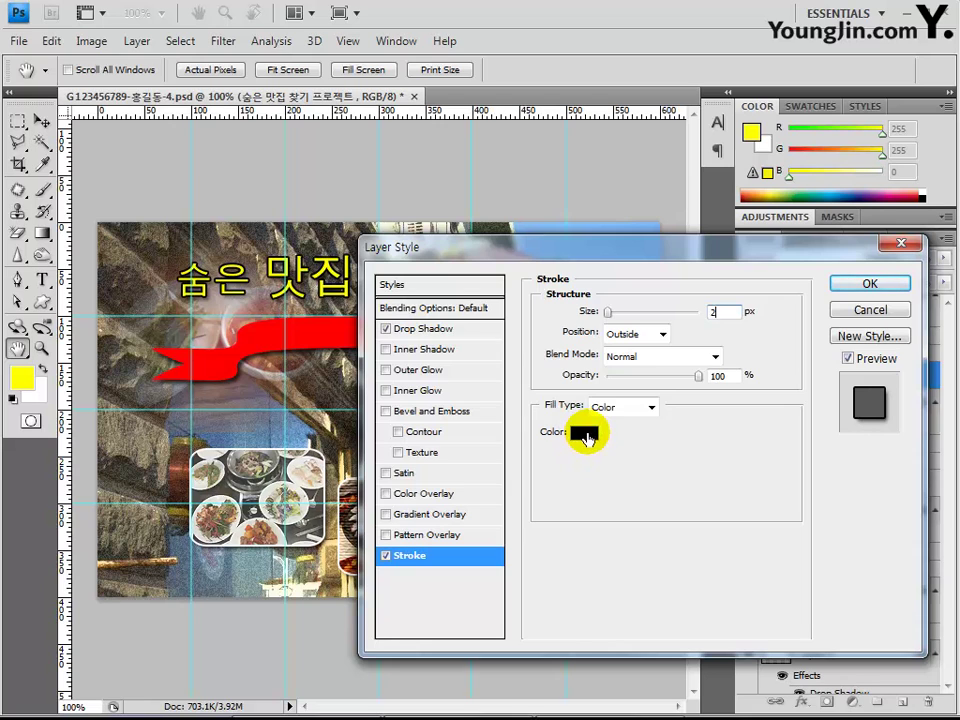
click(585, 435)
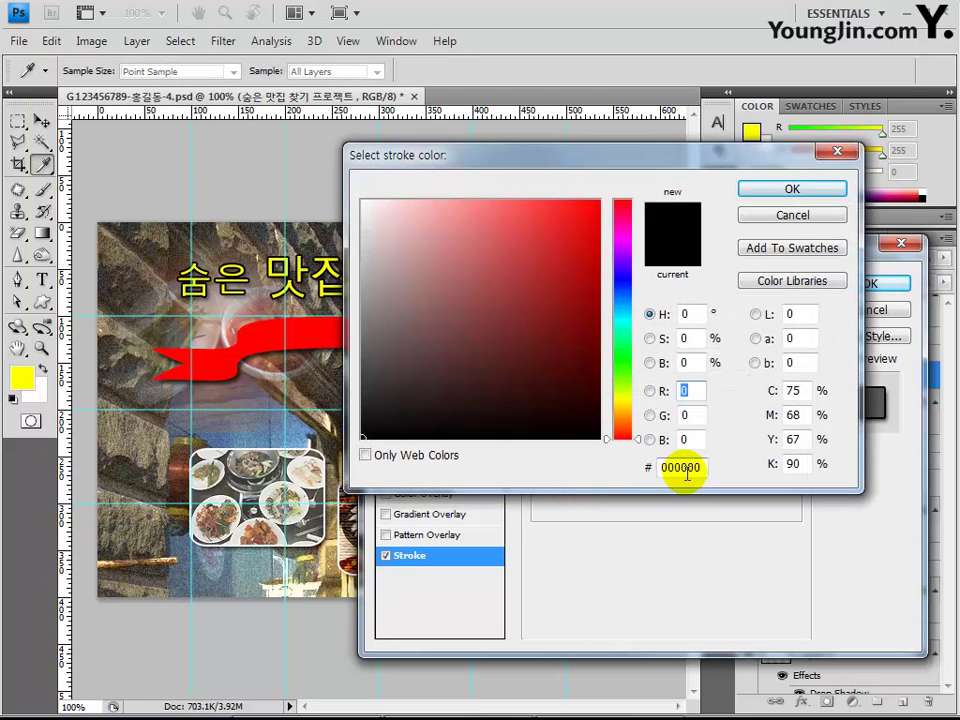
click(796, 188)
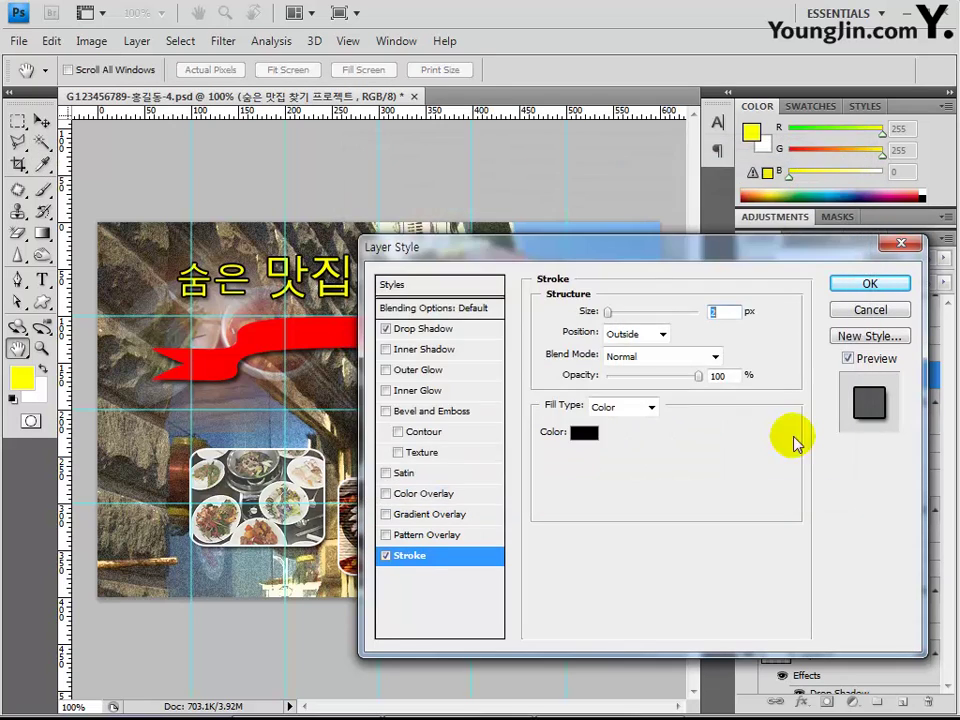
drag(606, 246, 436, 361)
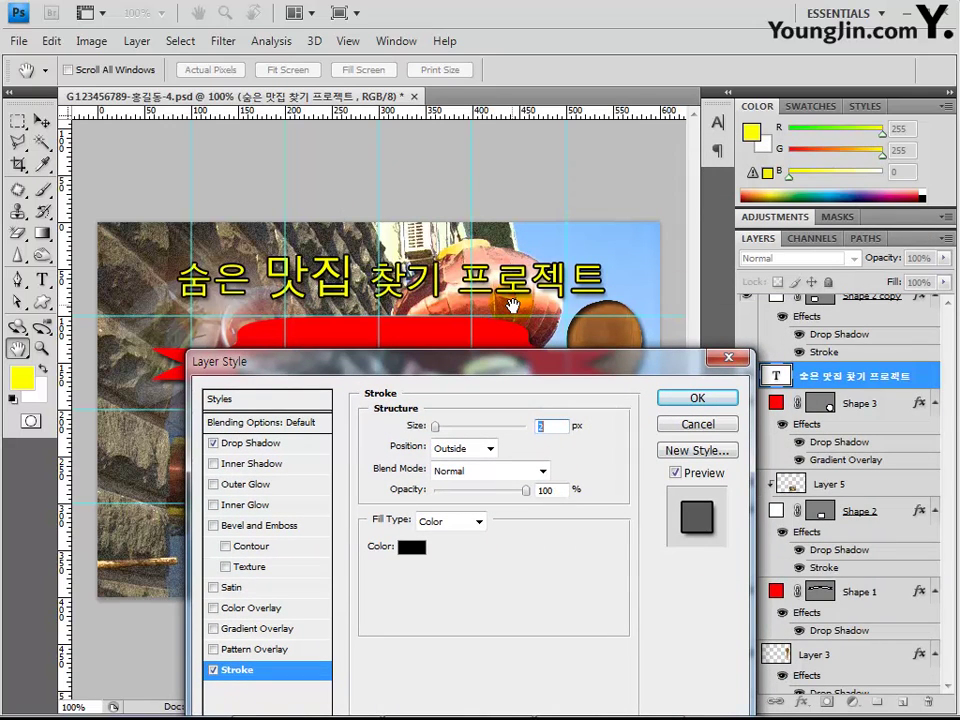
click(716, 404)
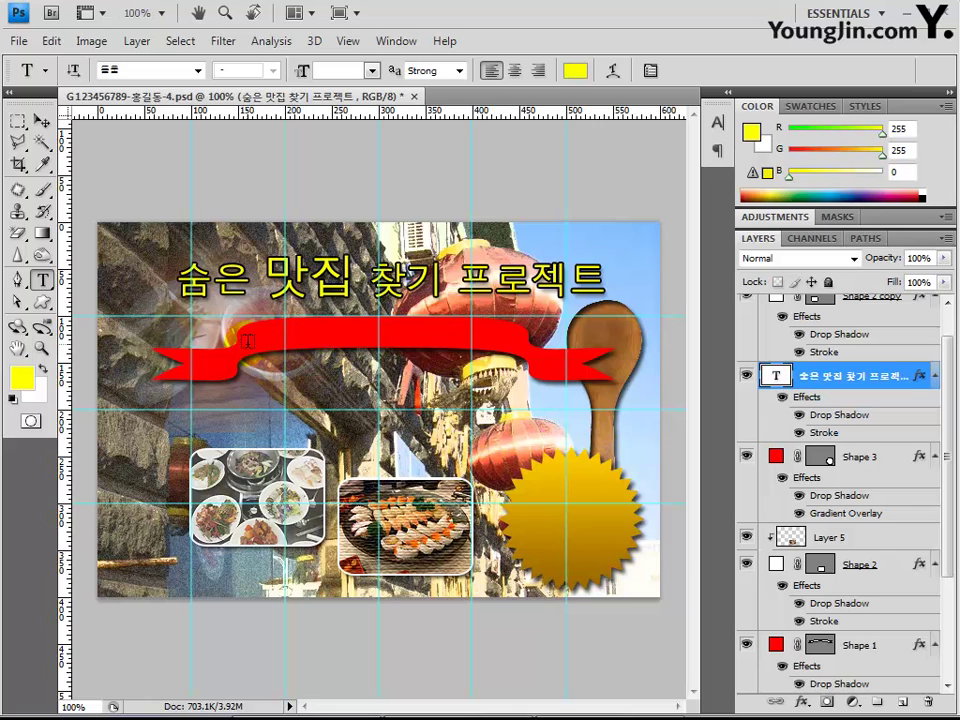
Start a new text line at the start of the red ribbon's raised middle, set to 18 pt in white #ffffff.
click(249, 341)
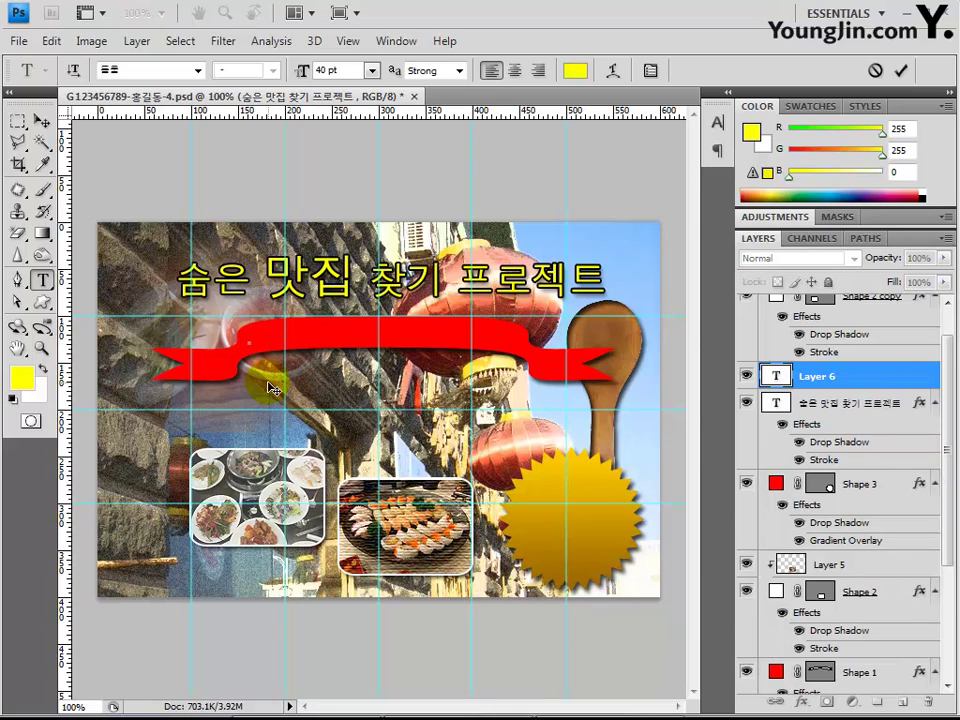
click(330, 71)
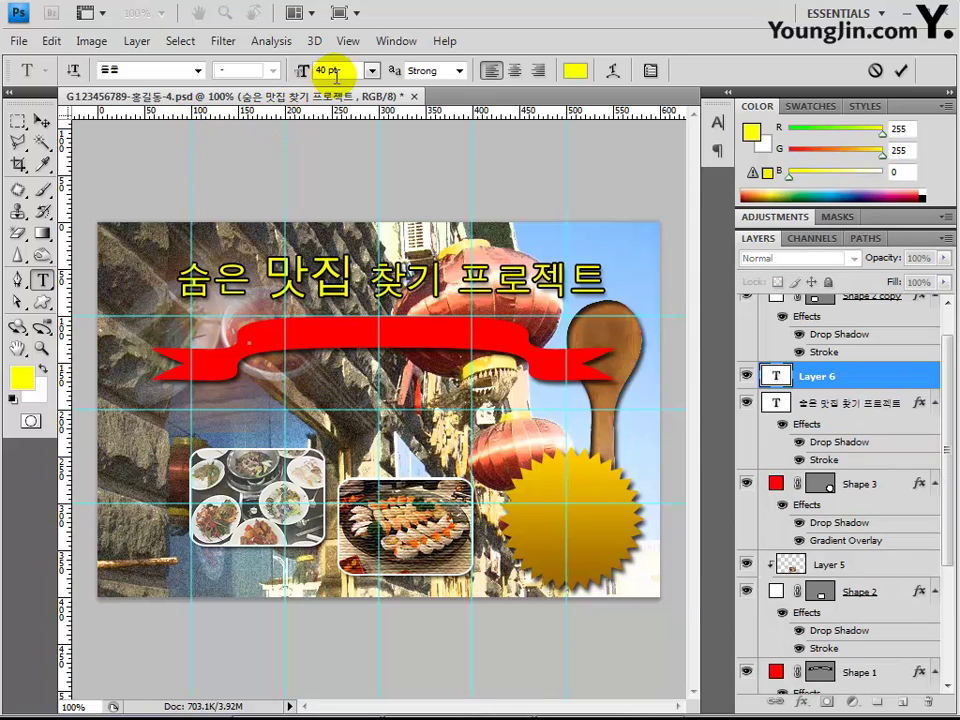
text(18)
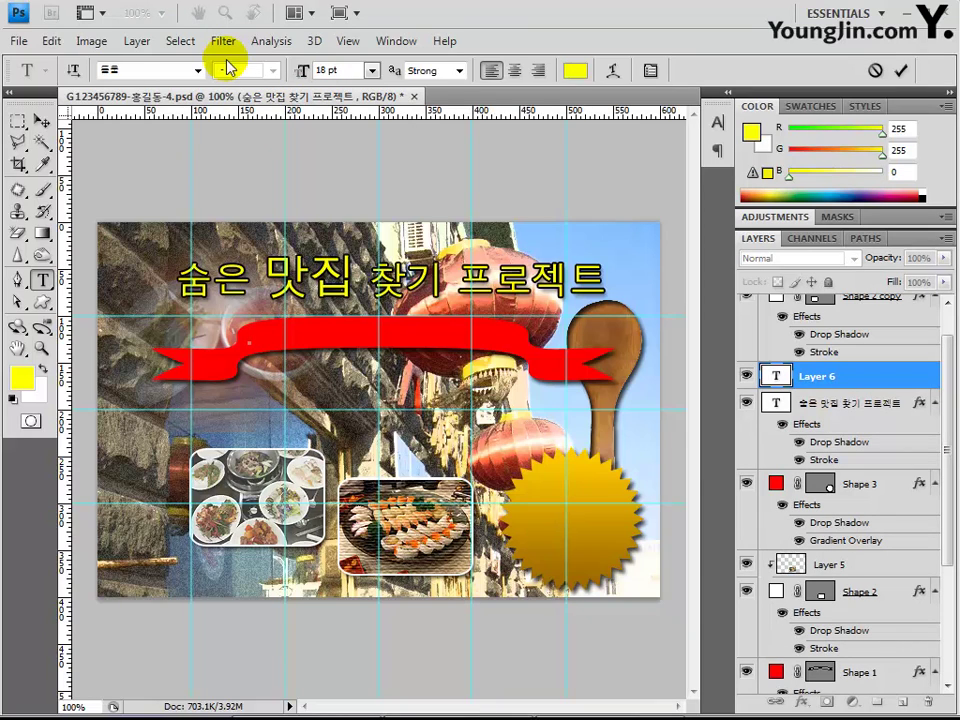
click(568, 71)
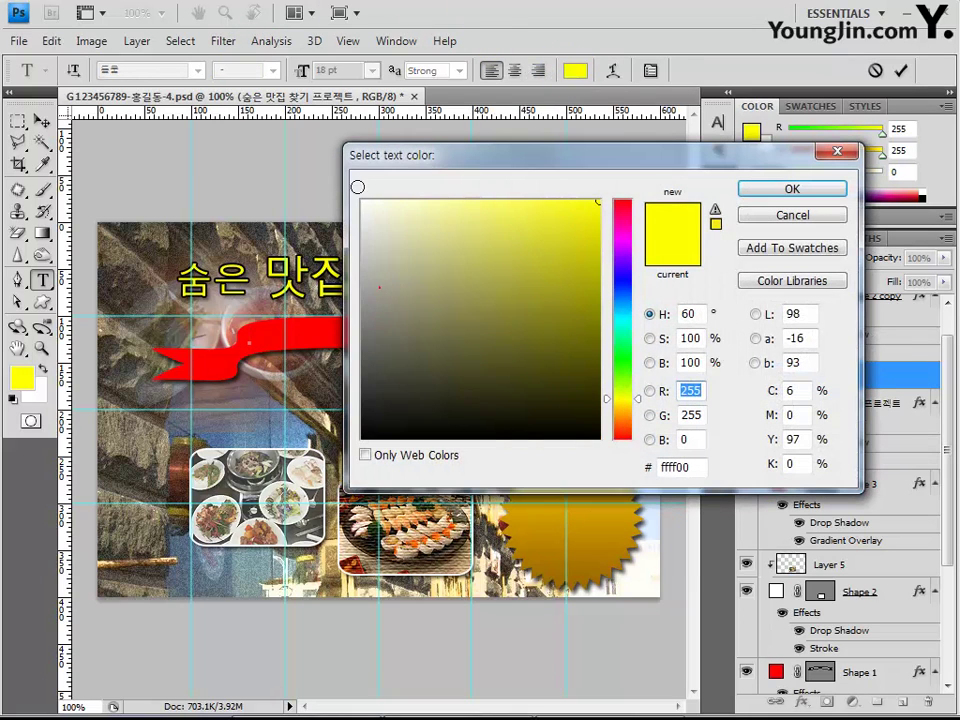
click(361, 200)
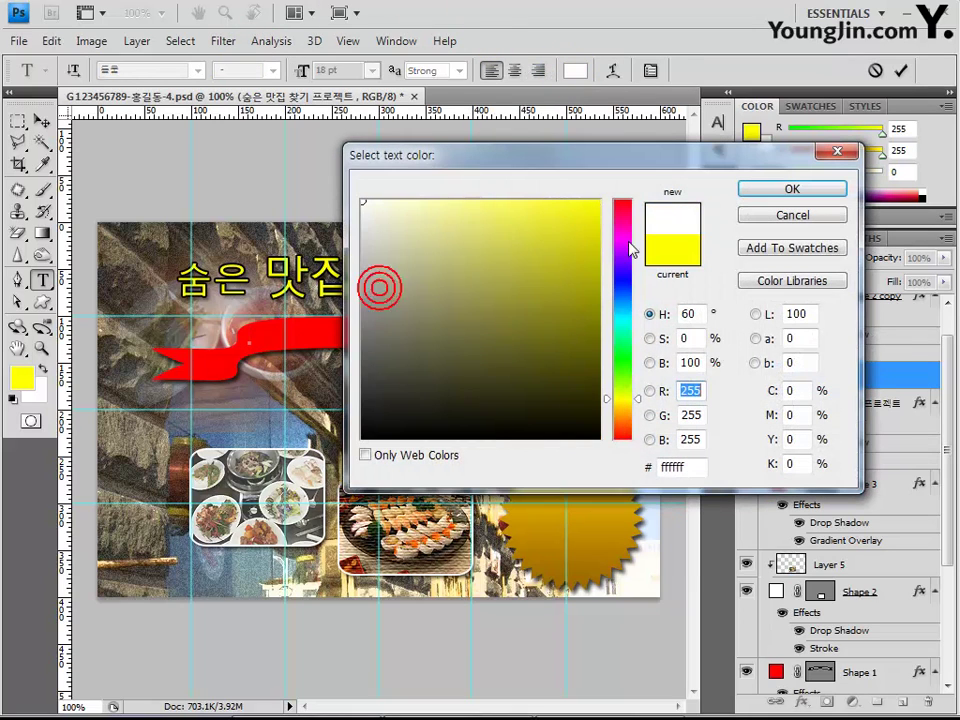
click(756, 193)
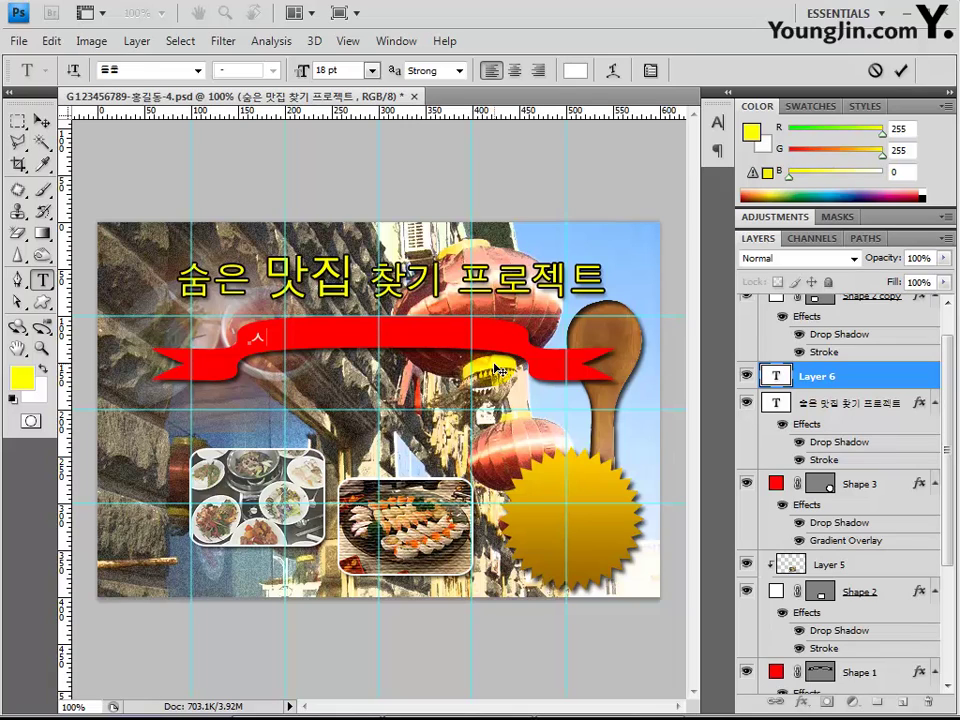
Enter "숨겨진 별미를하나 하나 만나보세요" on the red ribbon, commit it and nudge it up about 3 px.
text(겨진 별)
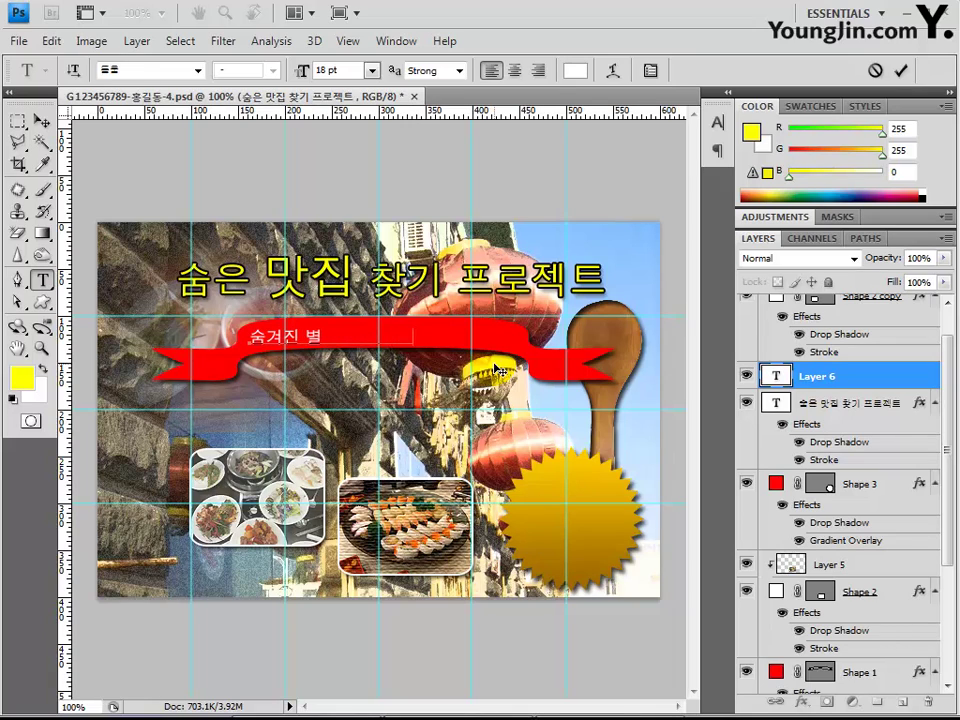
text(미를하나 하나 마)
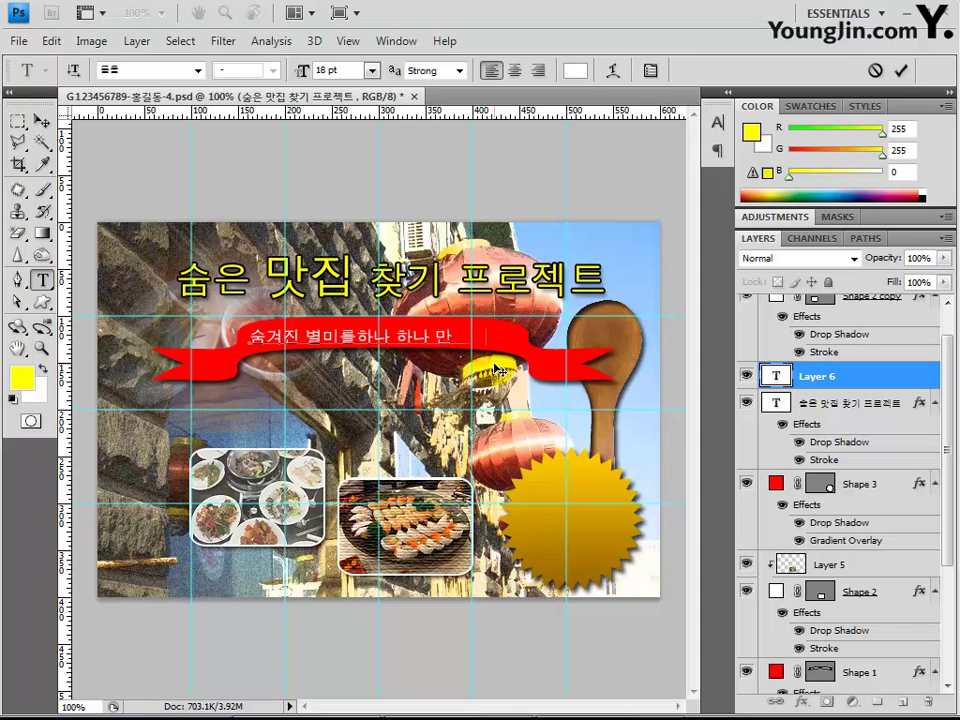
text(나보세요)
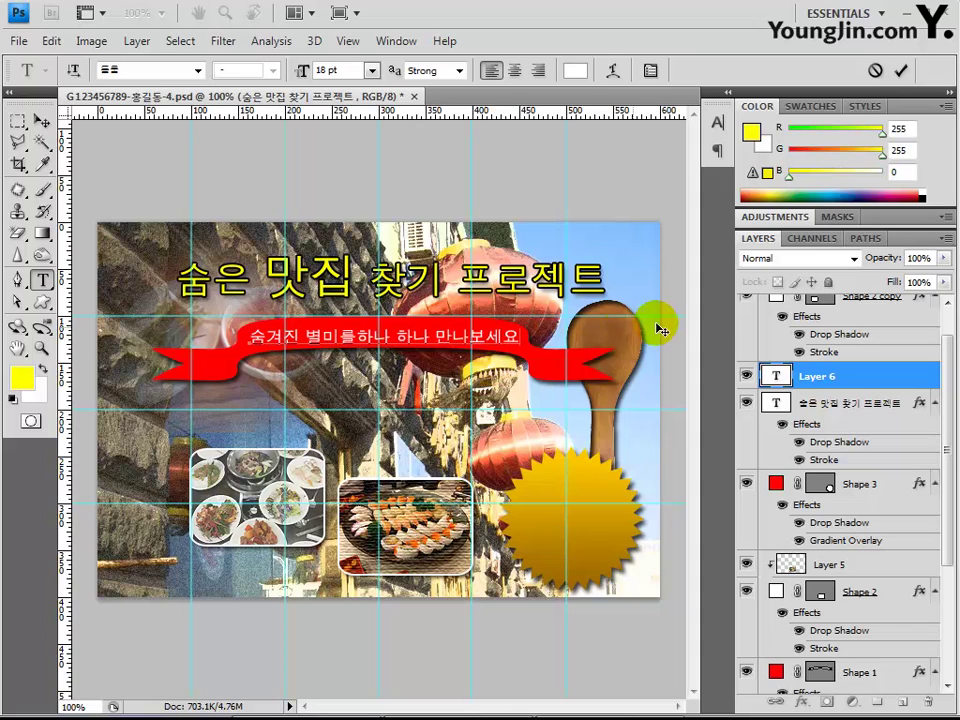
click(820, 377)
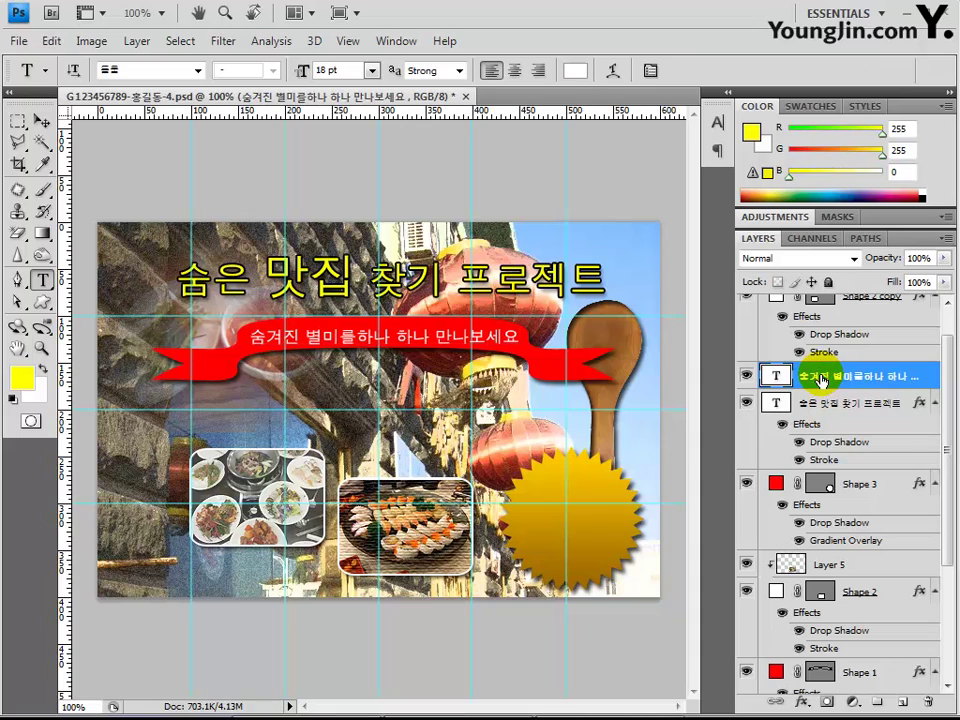
click(40, 120)
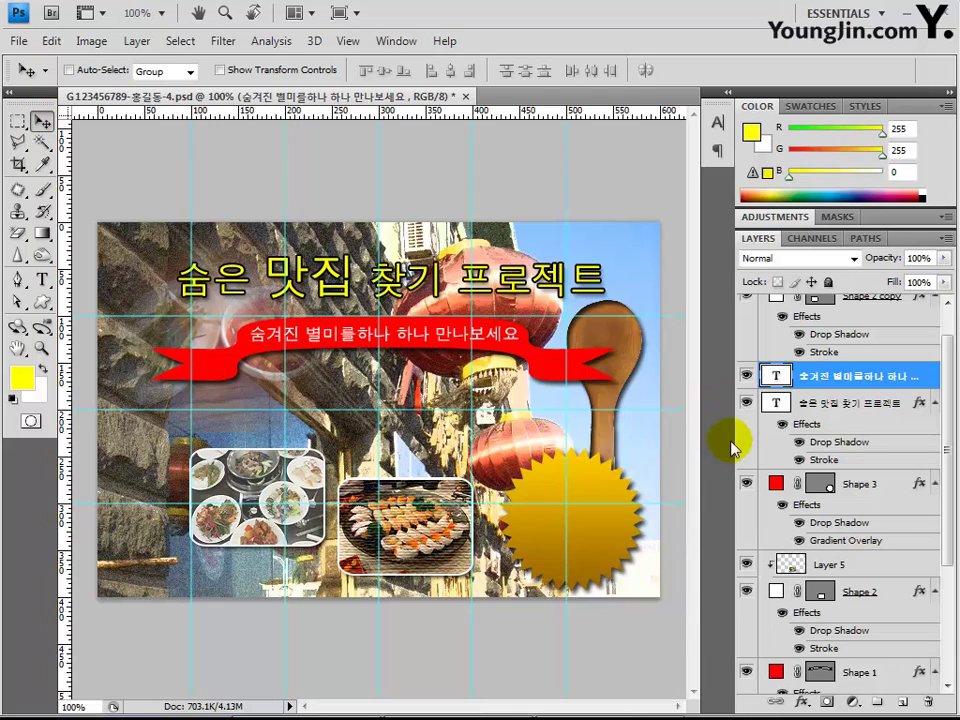
Apply a default drop shadow to the white ribbon text.
click(816, 700)
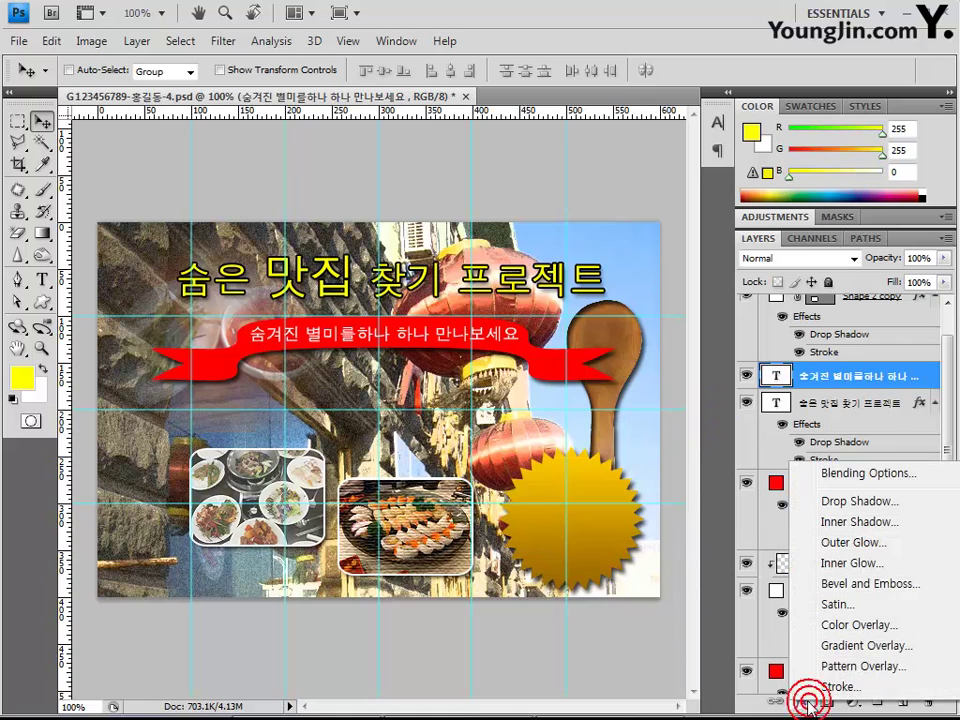
click(800, 500)
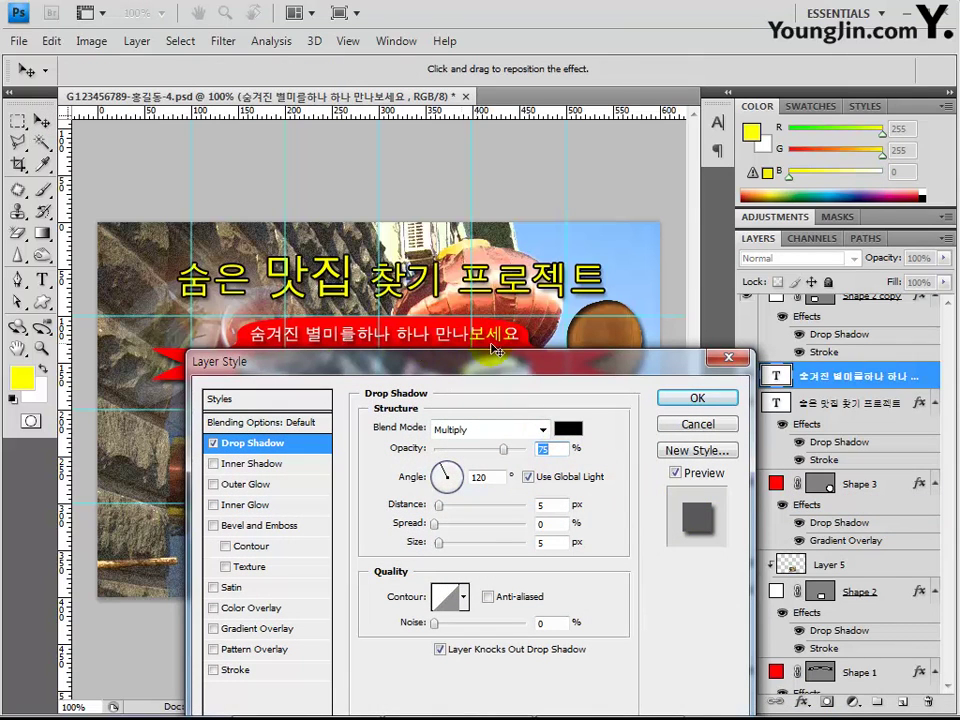
click(681, 398)
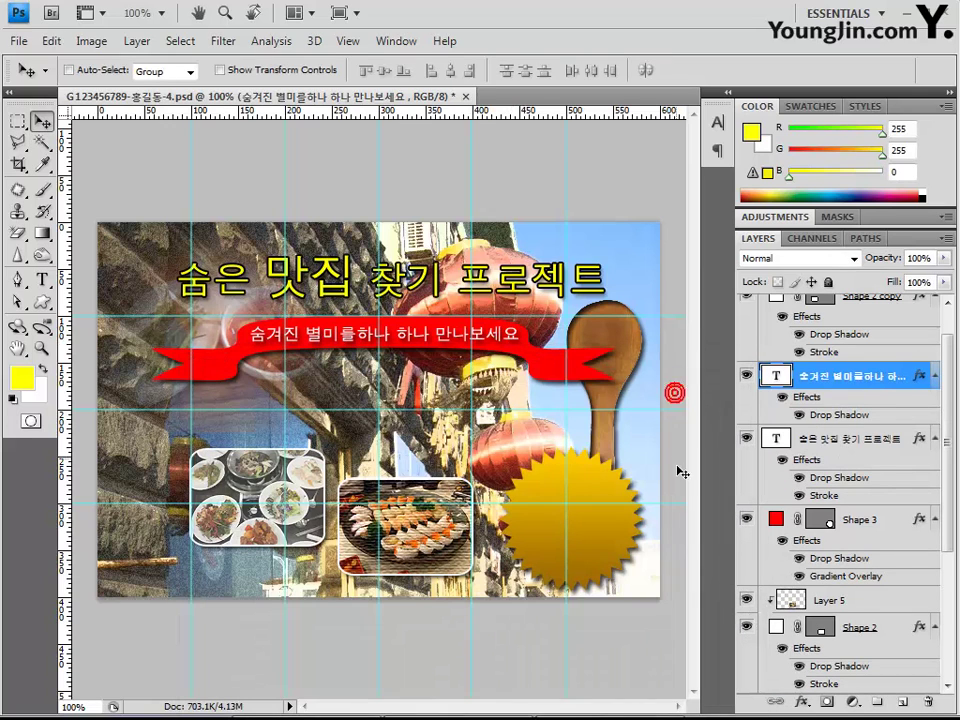
Start a new text at the middle of the gold seal, set to 22 pt, black #000000 and center-aligned.
click(43, 282)
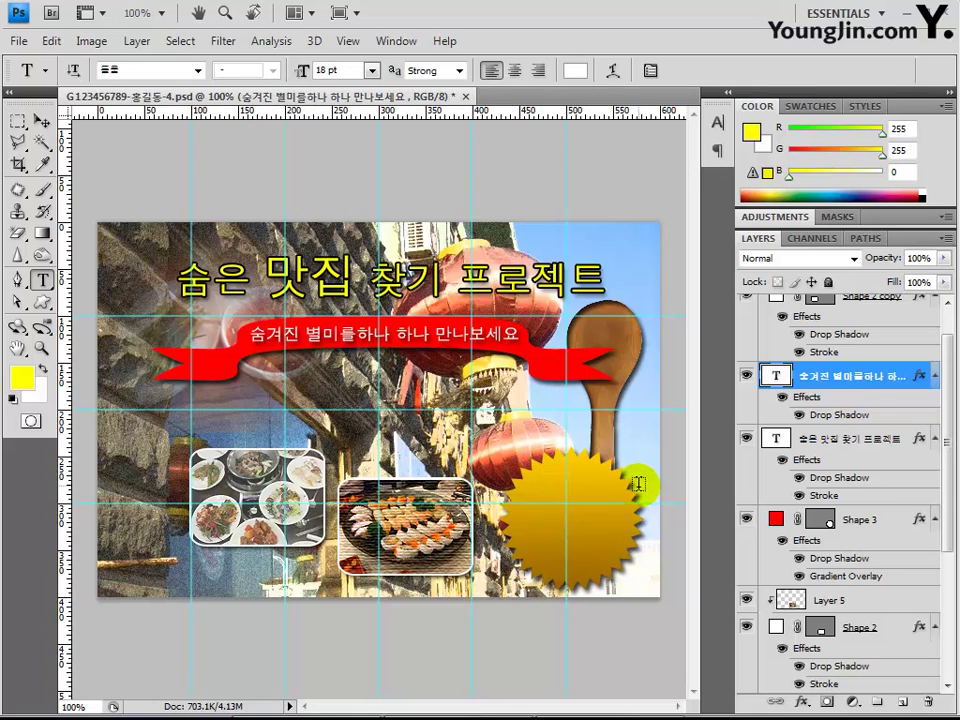
click(566, 500)
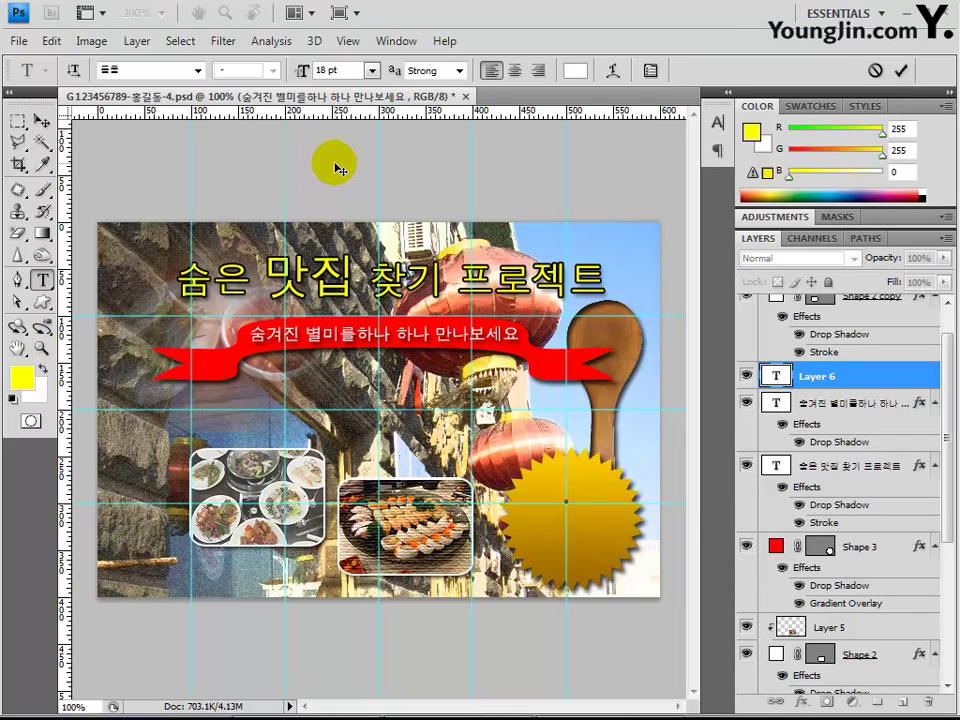
click(322, 70)
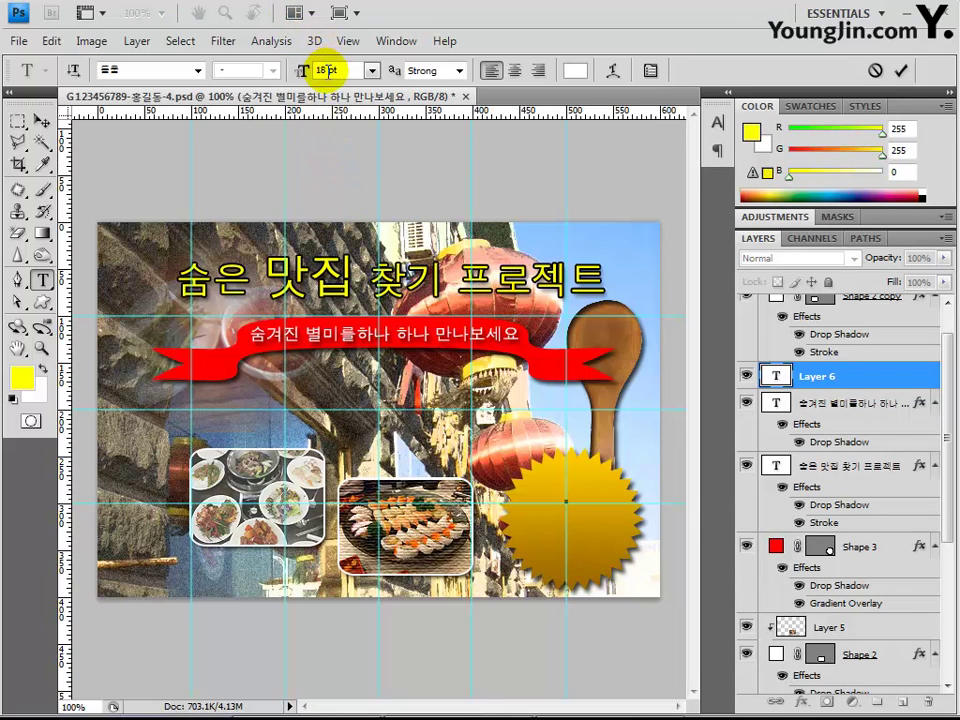
text(22)
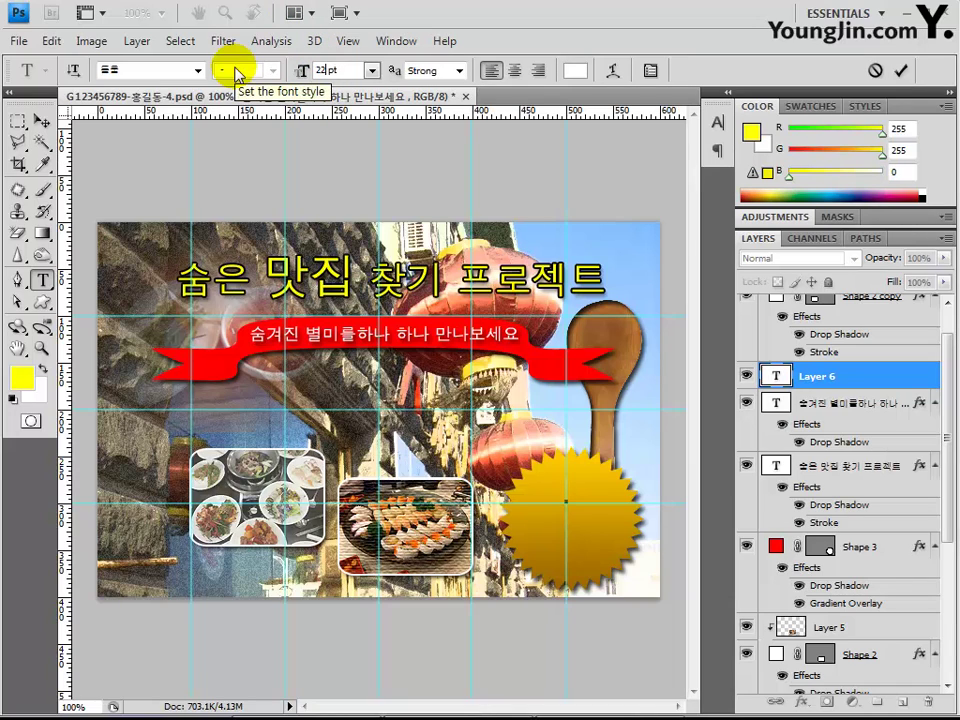
click(573, 72)
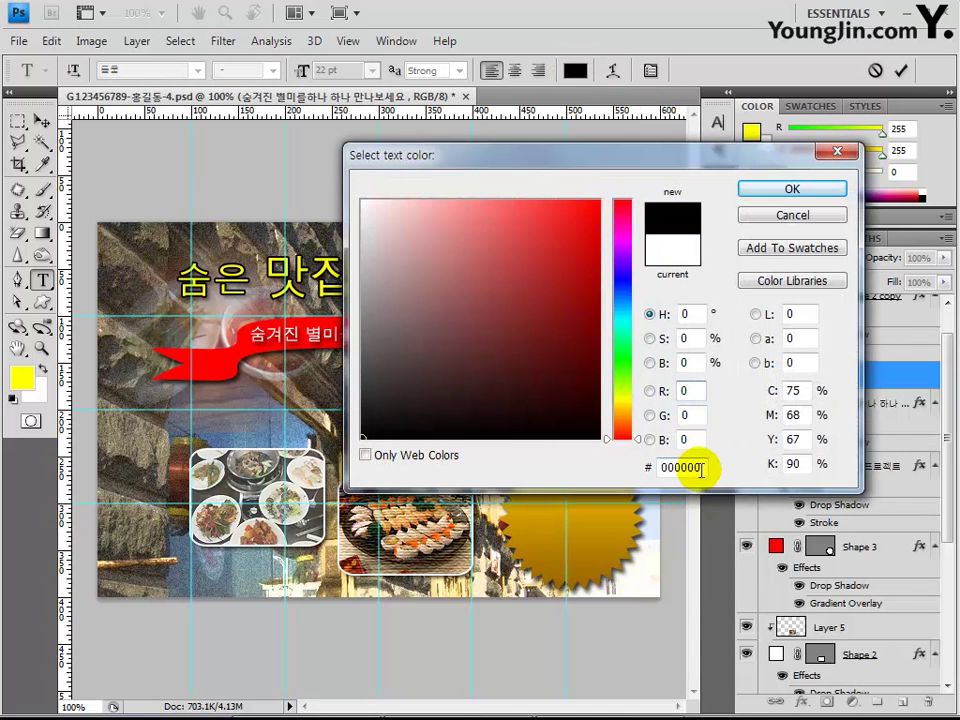
click(792, 189)
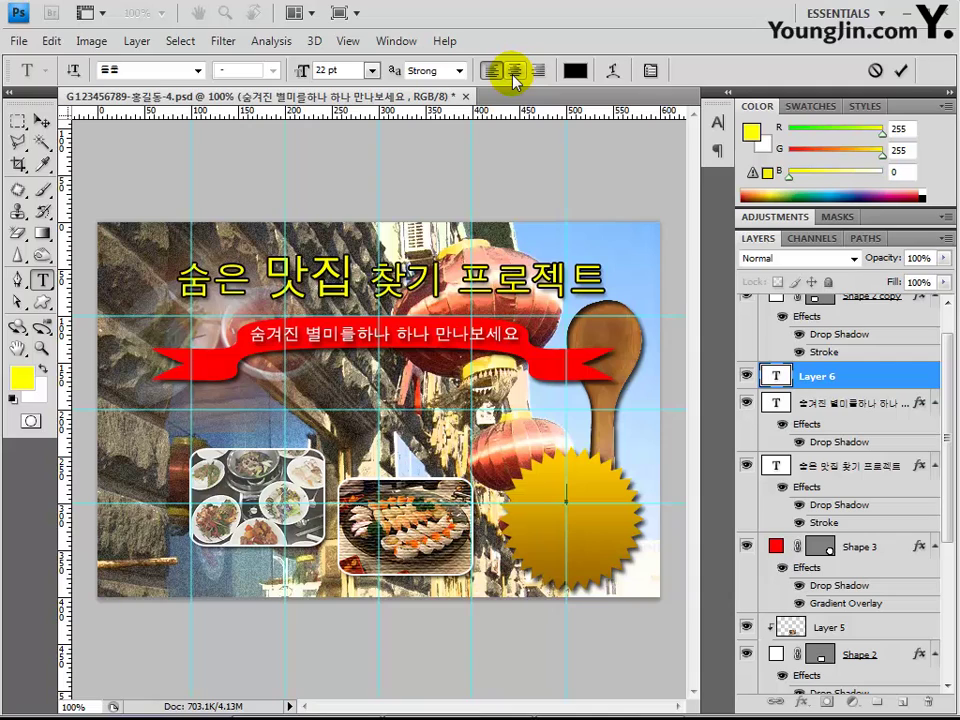
click(515, 71)
Enter "2015" and "맛집투어" on two lines in the gold seal.
text(2015)
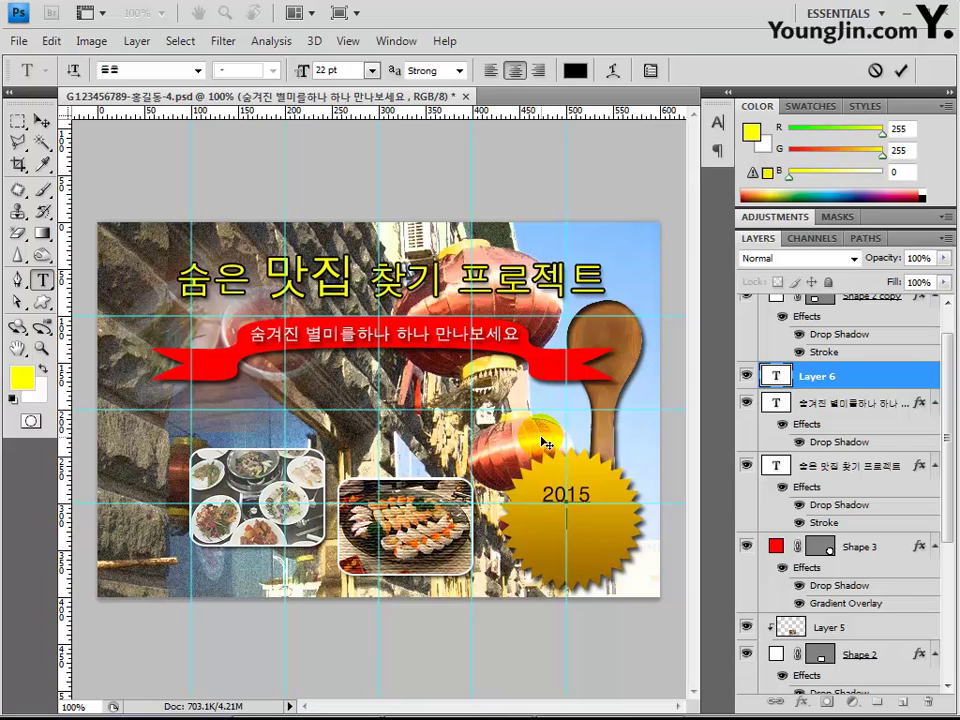
text(ak)
key(BackSpace)
key(BackSpace)
text(맛집투어)
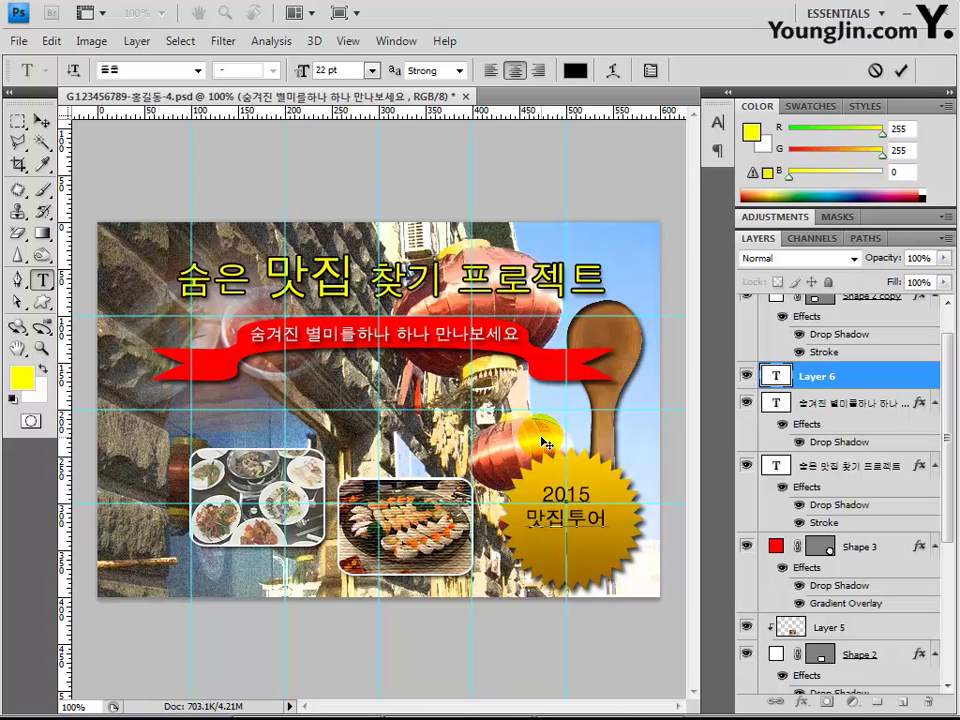
Add "수기모집" as the third line of the gold seal text, commit it and nudge it about 5 px right and 2 px up.
key(Return)
text(수기모집)
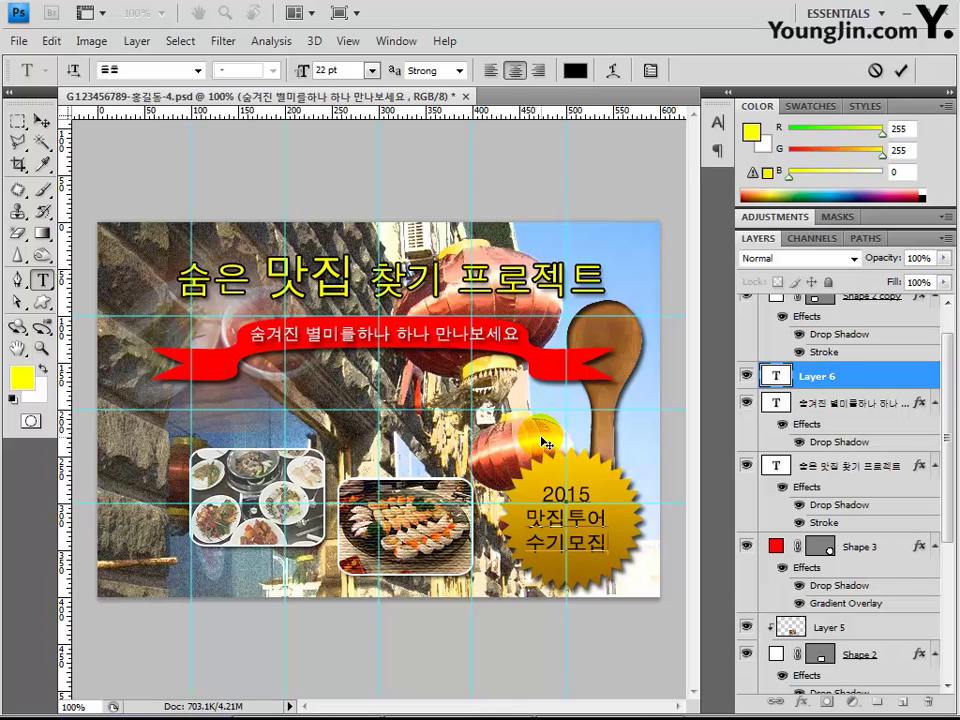
click(818, 381)
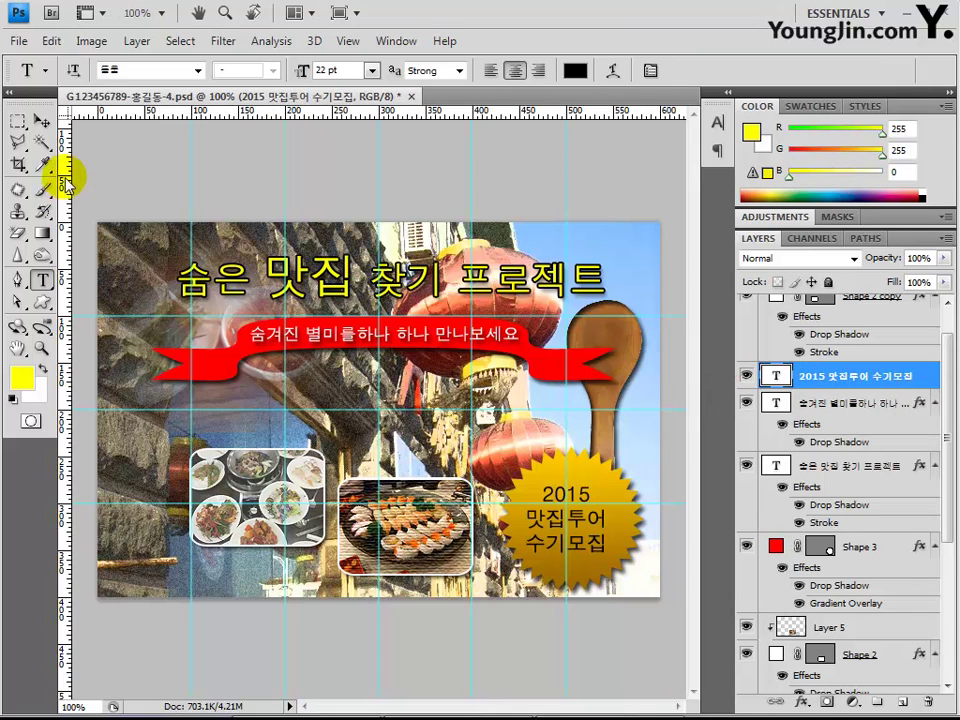
click(42, 124)
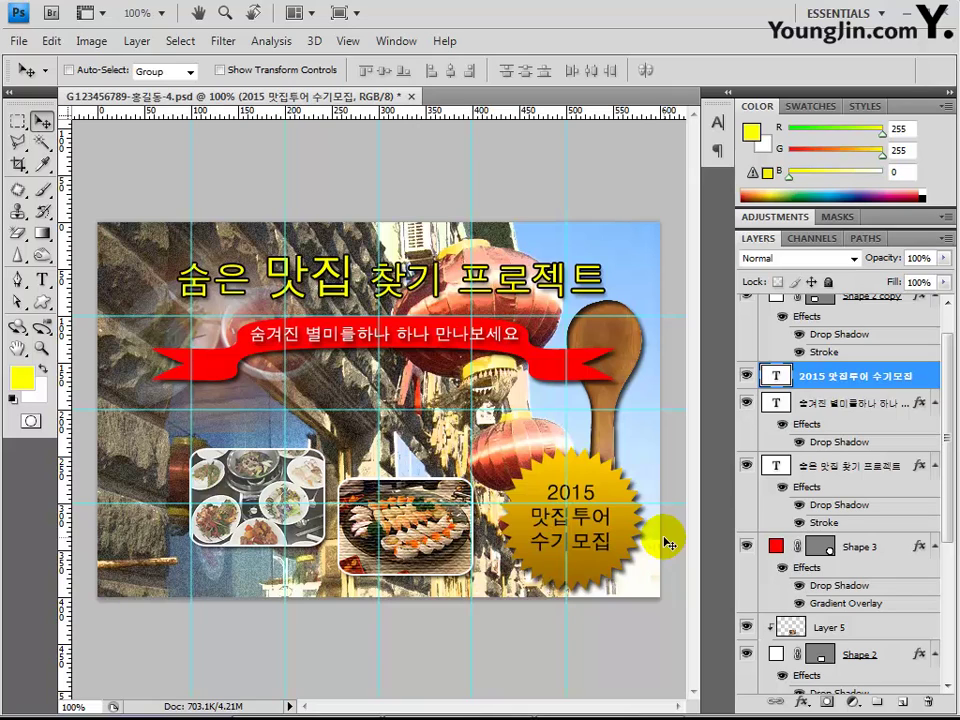
Save the layered PSD document and clear all guides from the canvas.
click(18, 42)
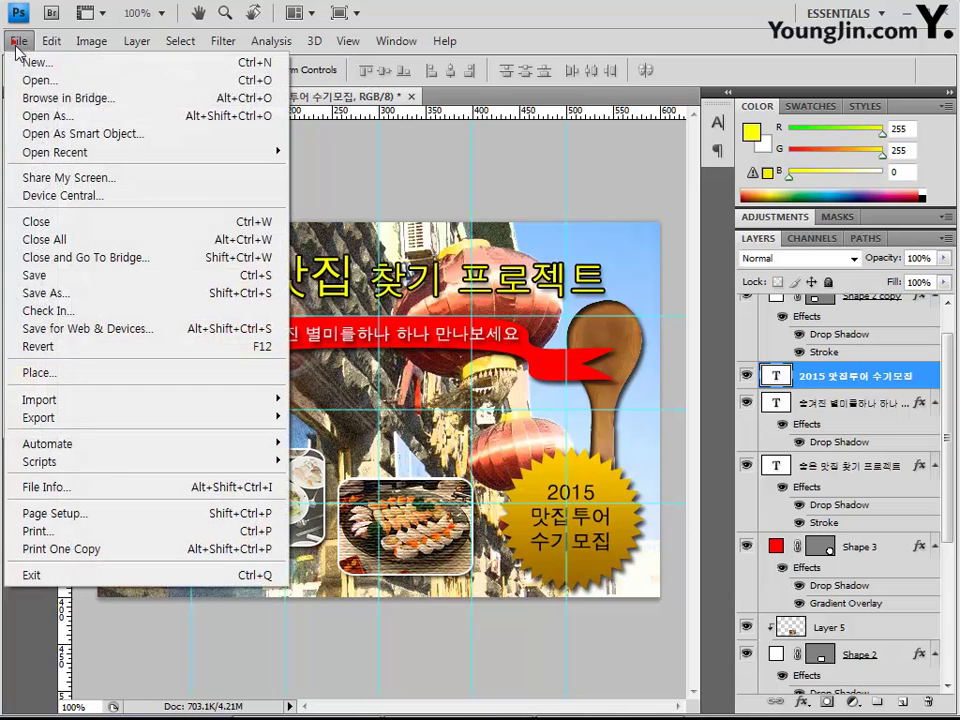
click(32, 275)
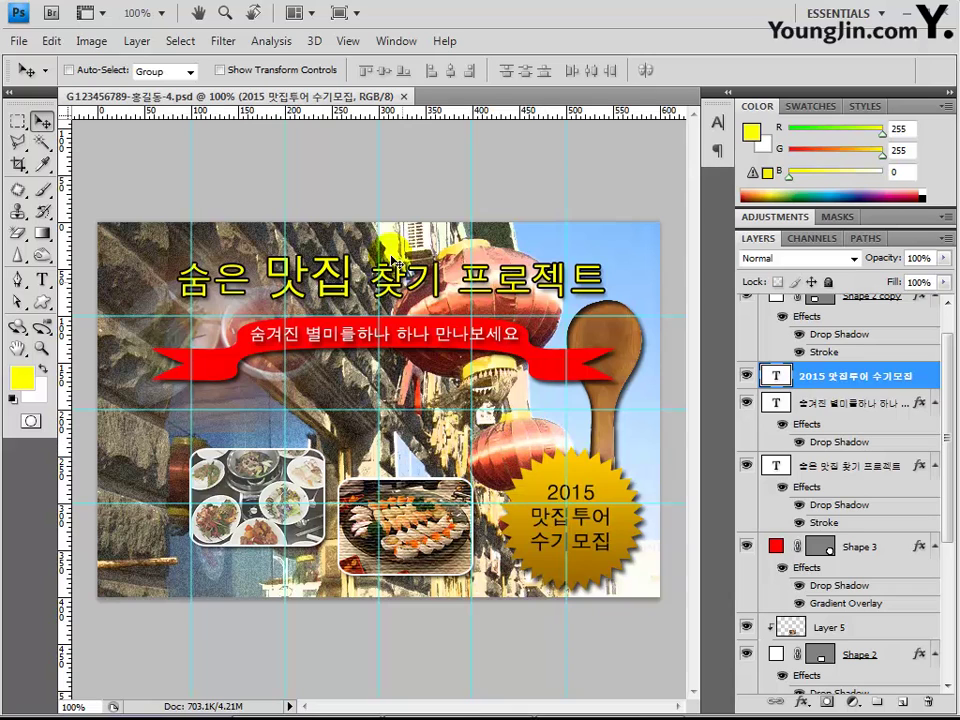
click(349, 41)
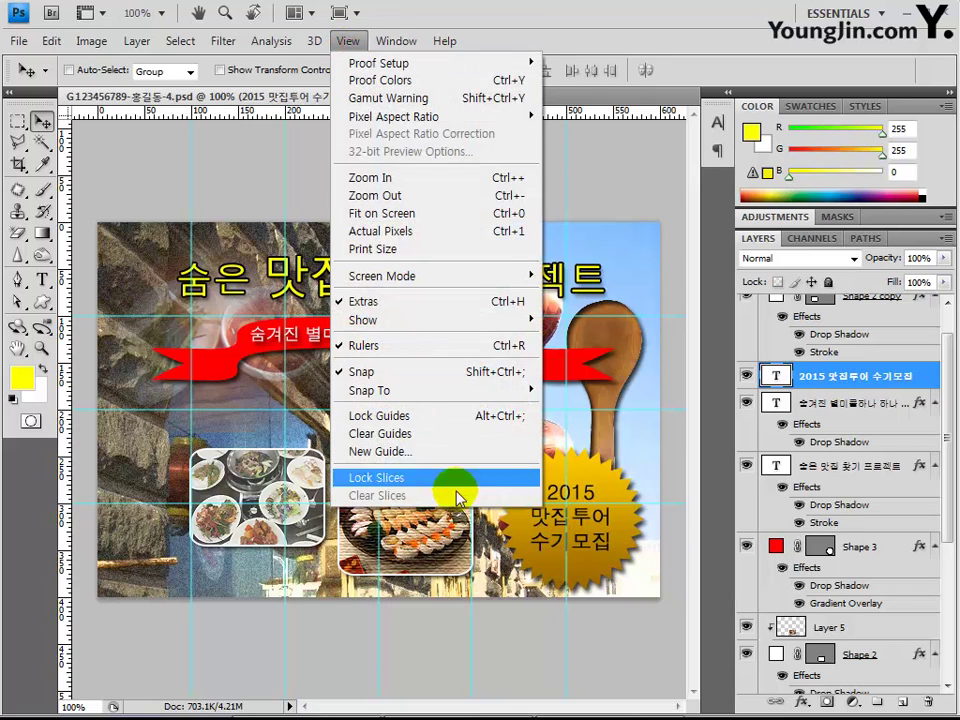
click(395, 433)
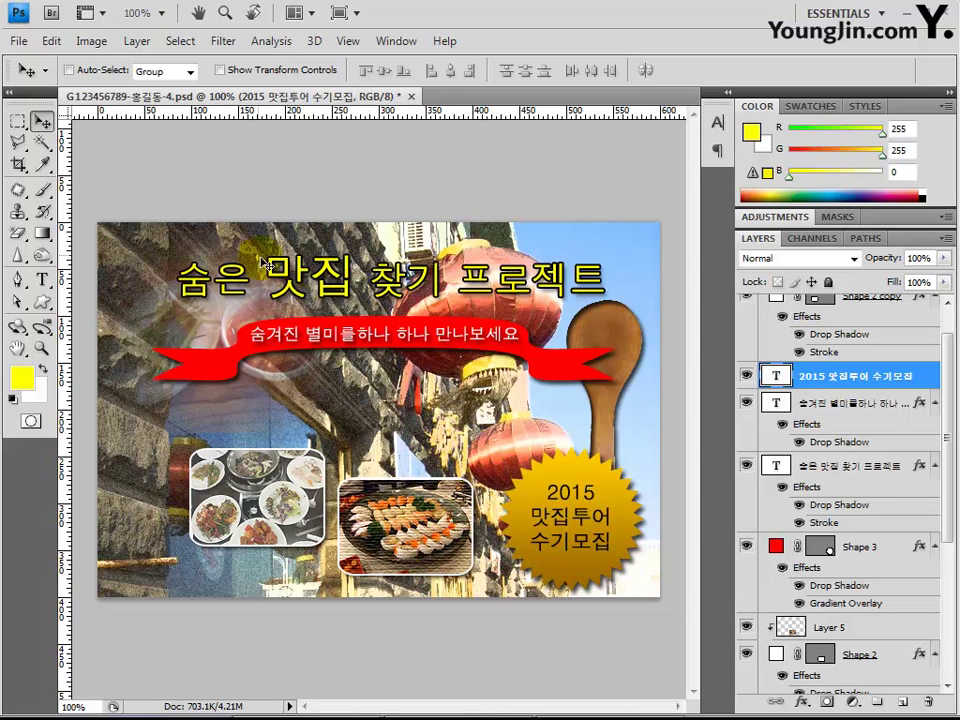
Save a JPEG copy of the composite in the PART04 folder with High quality and the Baseline ("Standard") format option.
click(17, 43)
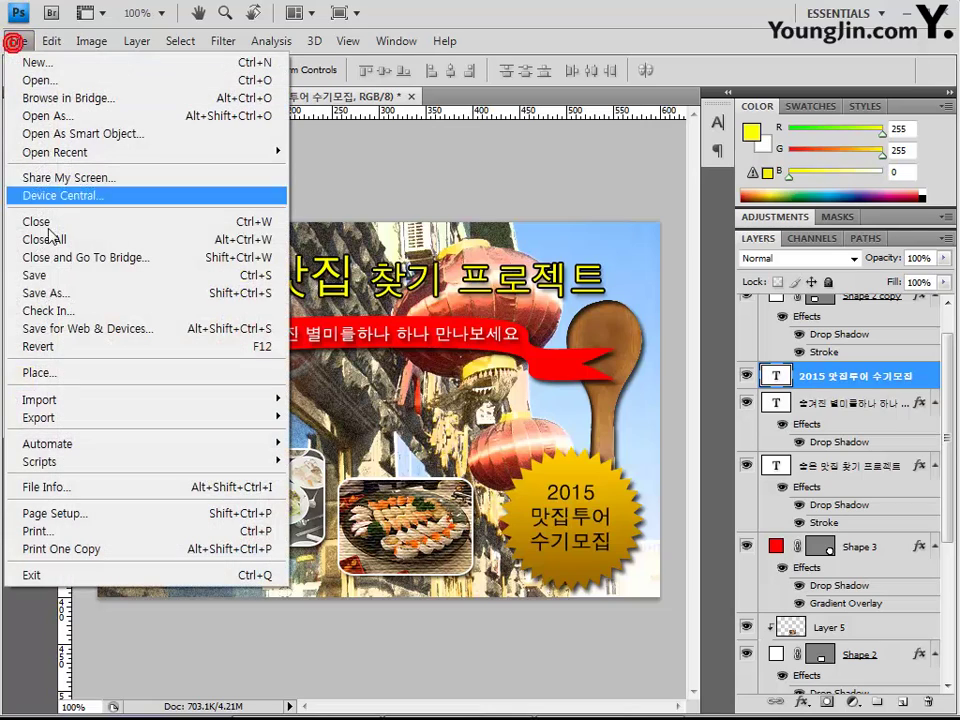
click(64, 296)
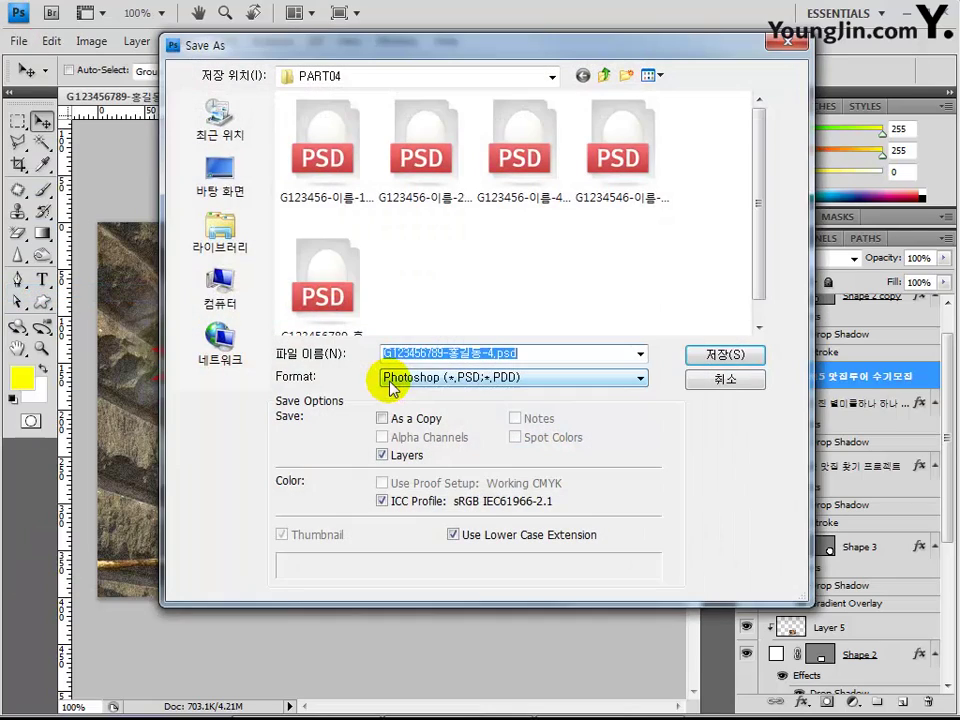
click(459, 376)
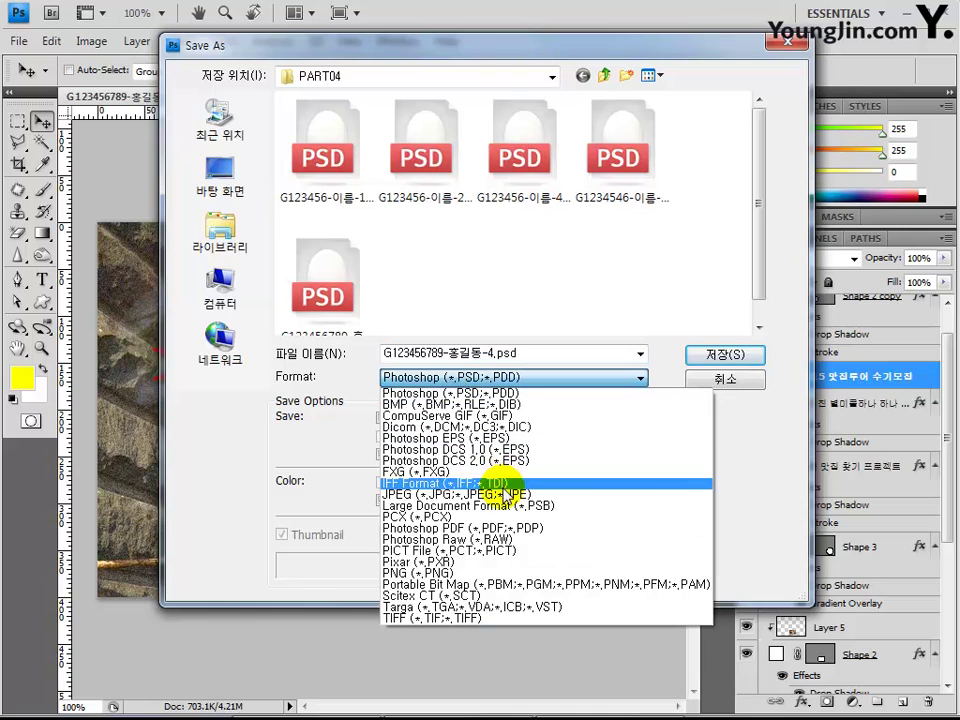
click(507, 496)
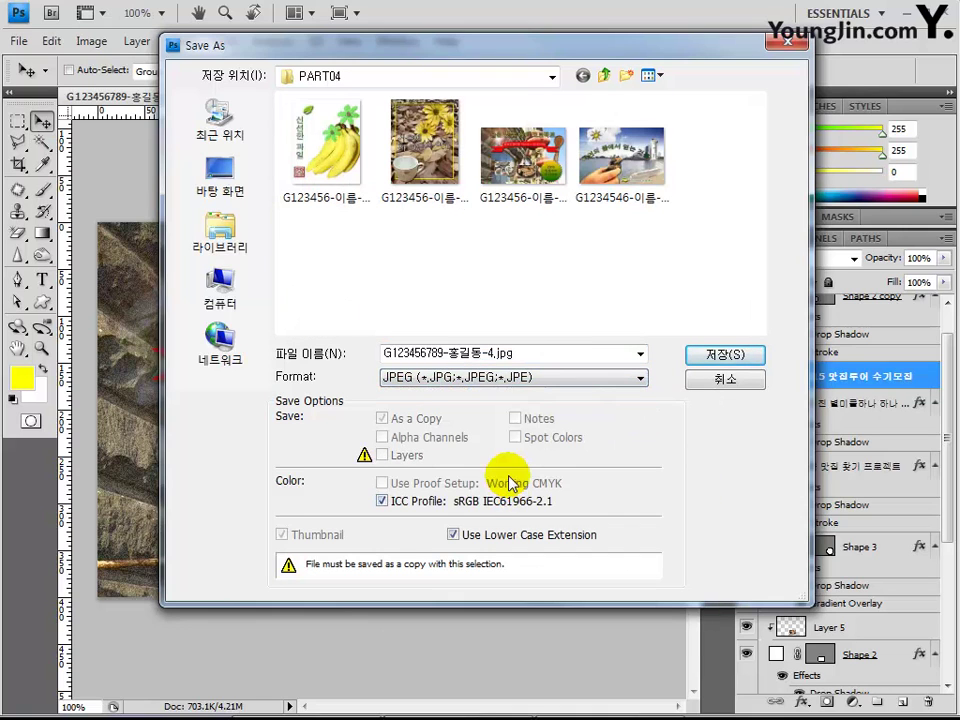
click(737, 363)
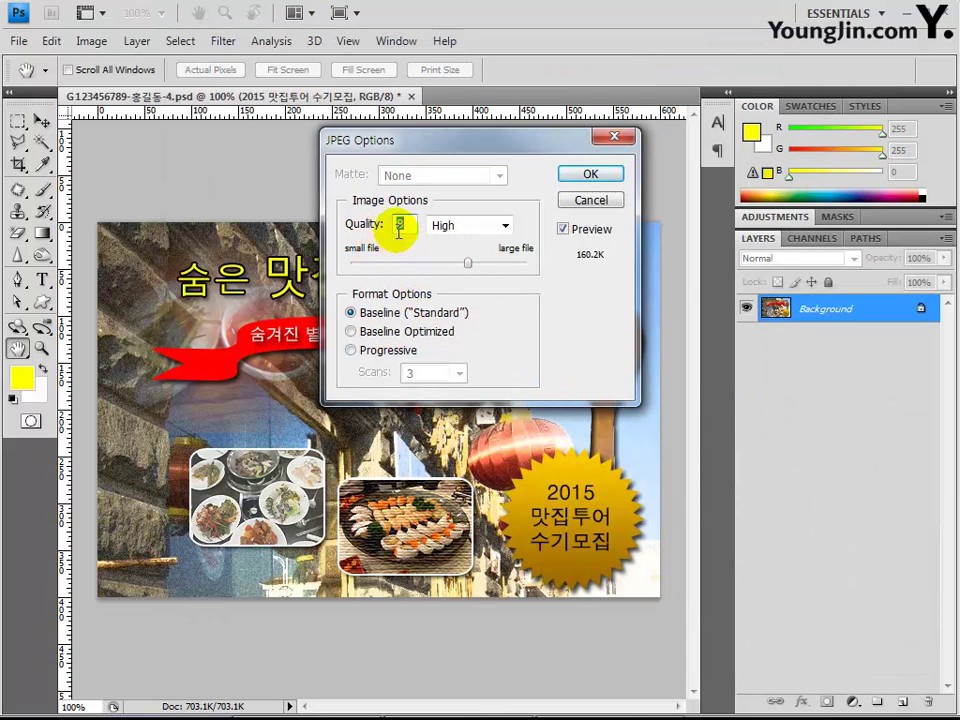
click(568, 175)
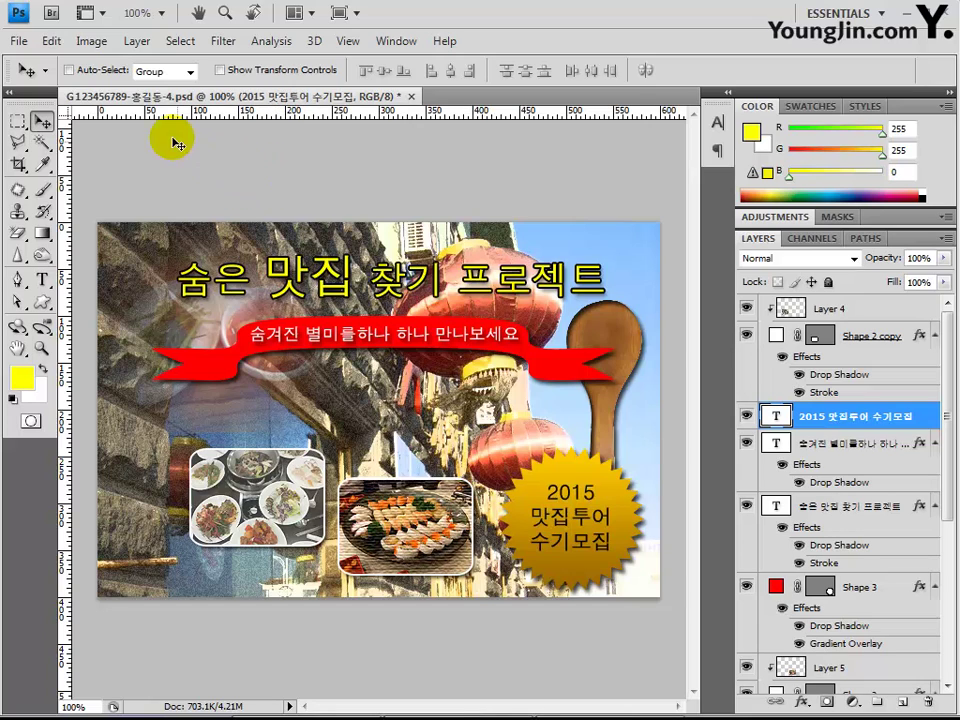
Resize the image to 60 x 40 pixels with proportions constrained and styles scaled, and save it over the PSD file.
click(91, 41)
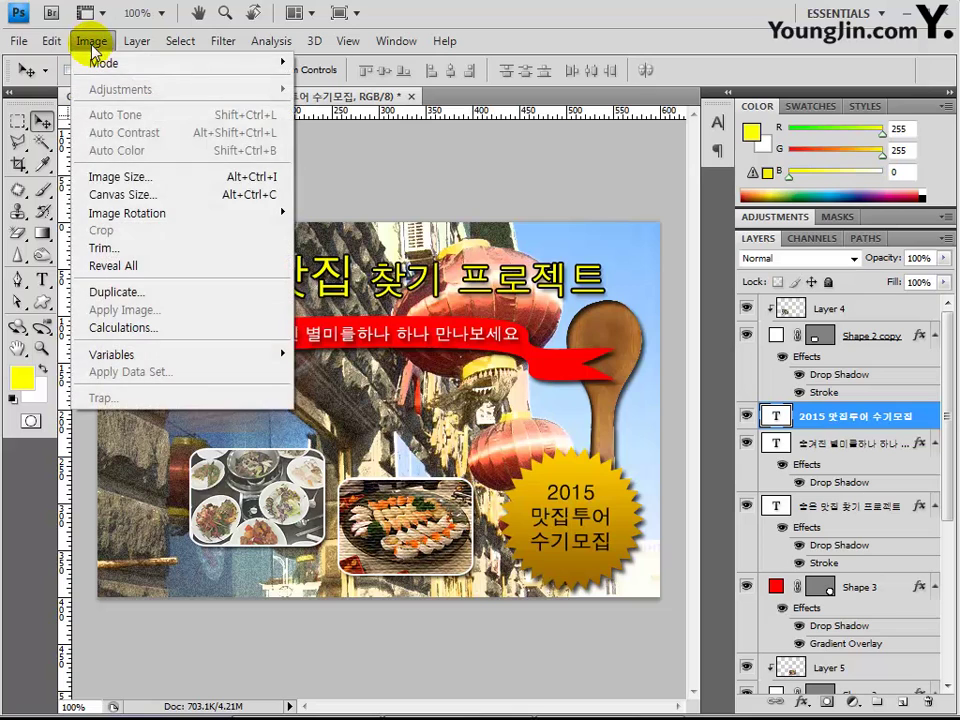
click(122, 177)
text(60)
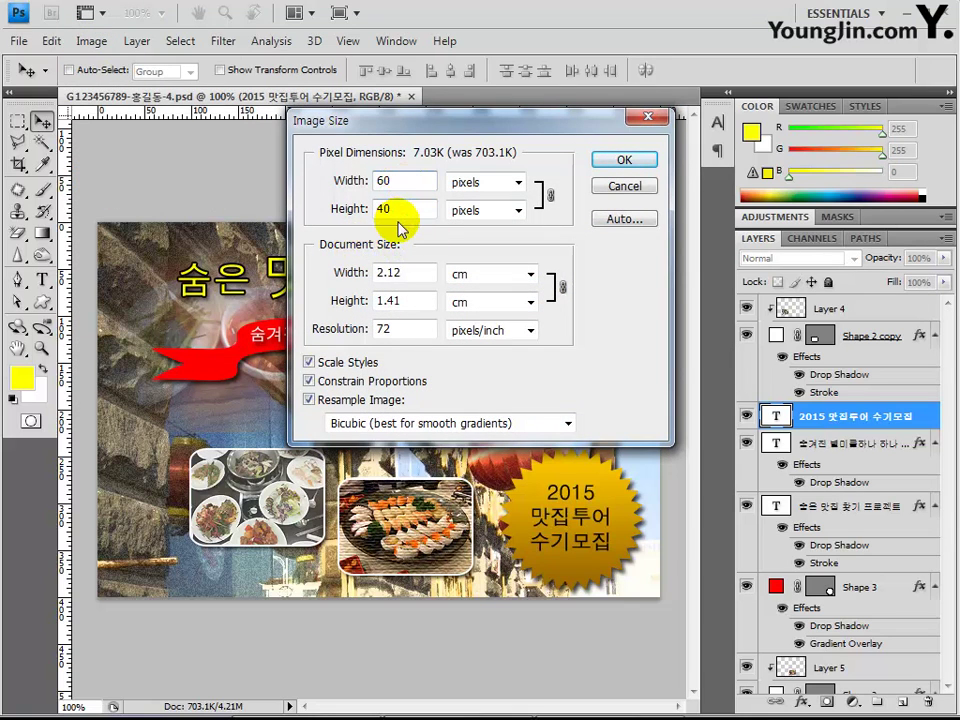
click(621, 162)
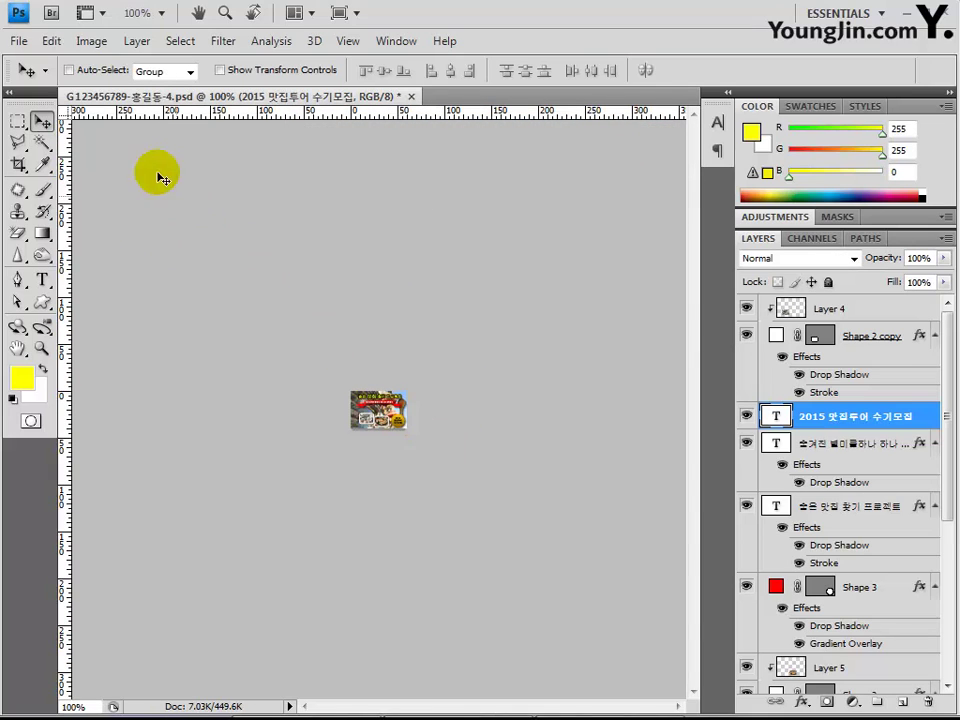
click(16, 41)
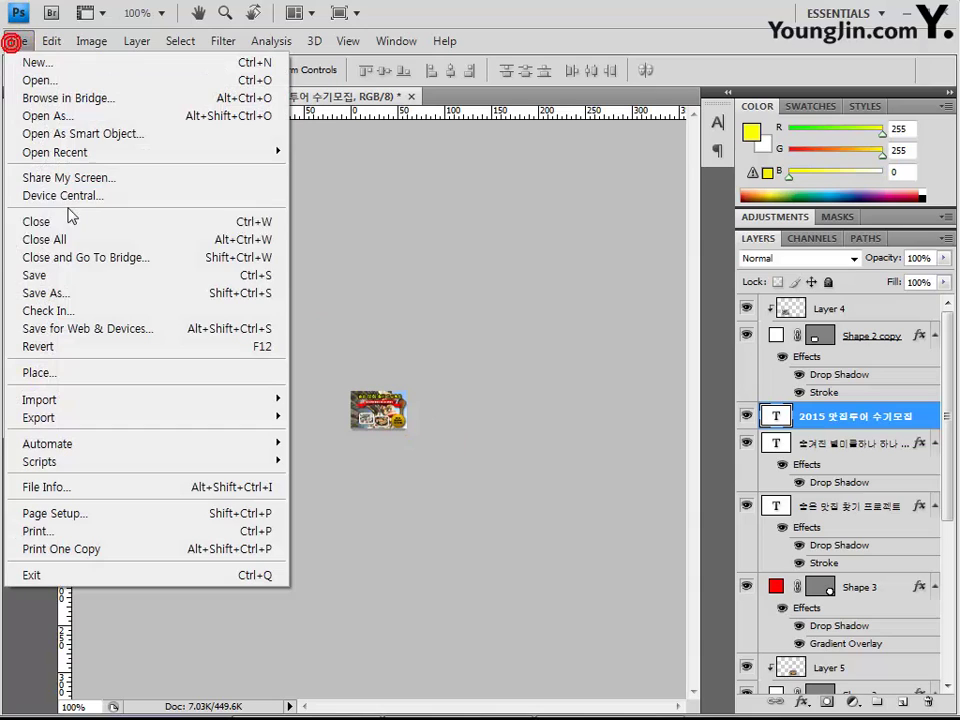
click(69, 275)
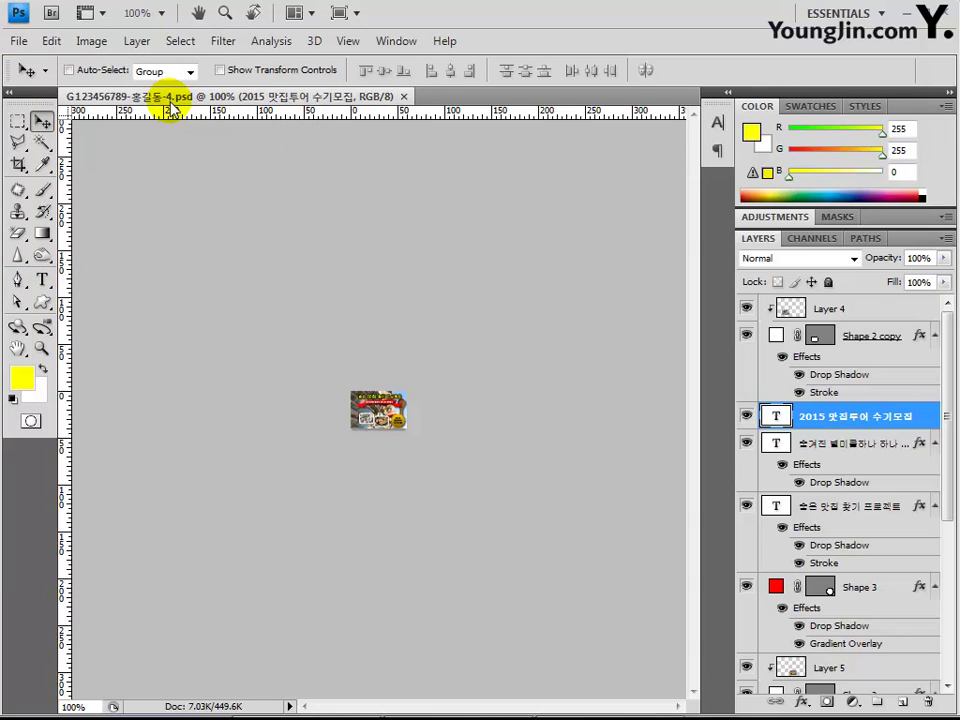